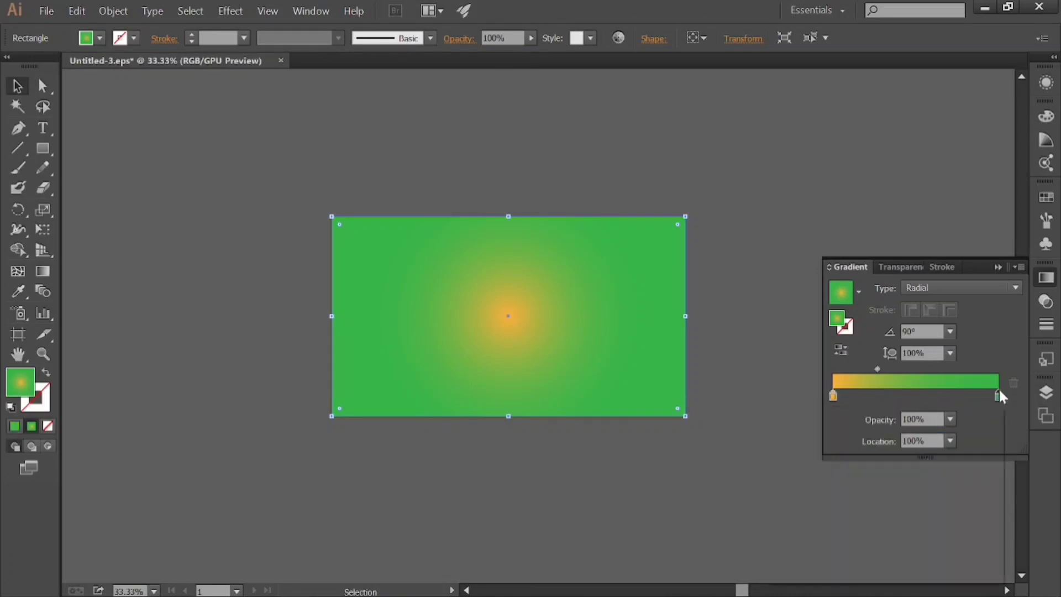
Recolour the outer stop of the rectangle's radial gradient to R=241 G=90 B=36 and move the gradient midpoint to about 53%.
click(922, 448)
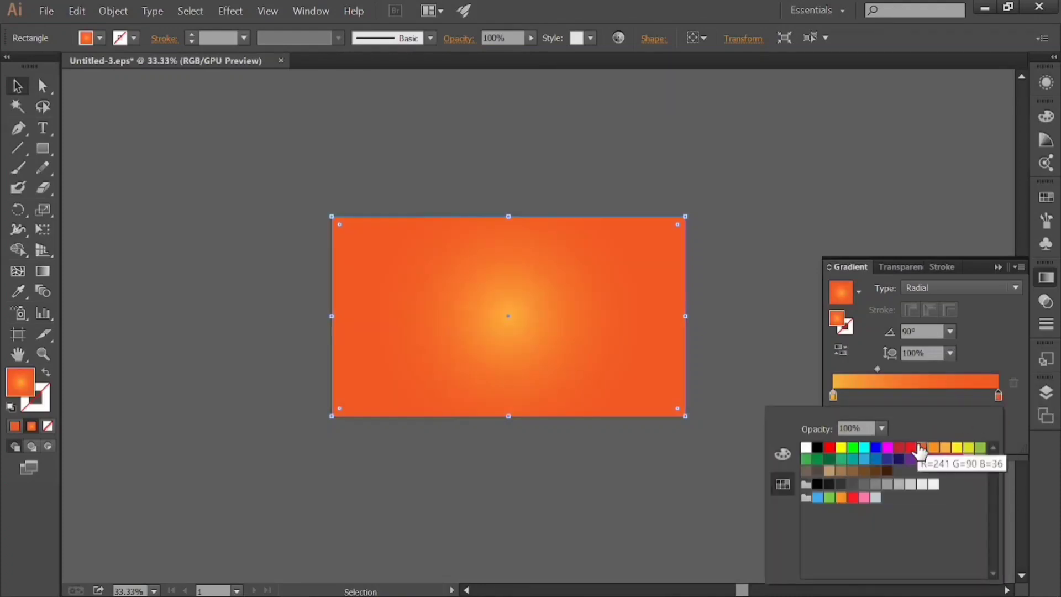
click(877, 369)
drag(878, 370, 916, 369)
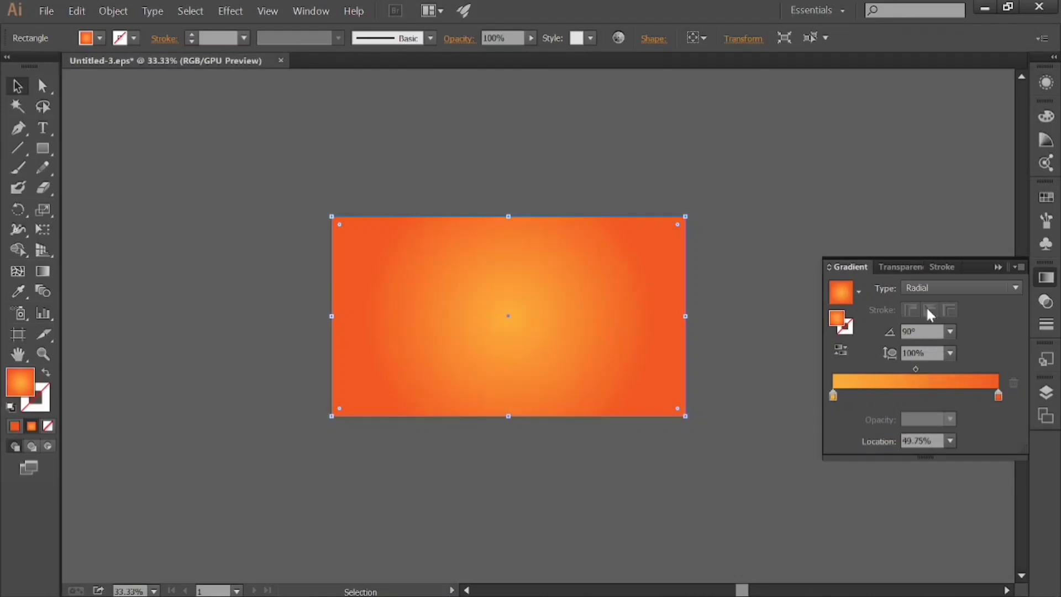
click(926, 290)
click(865, 329)
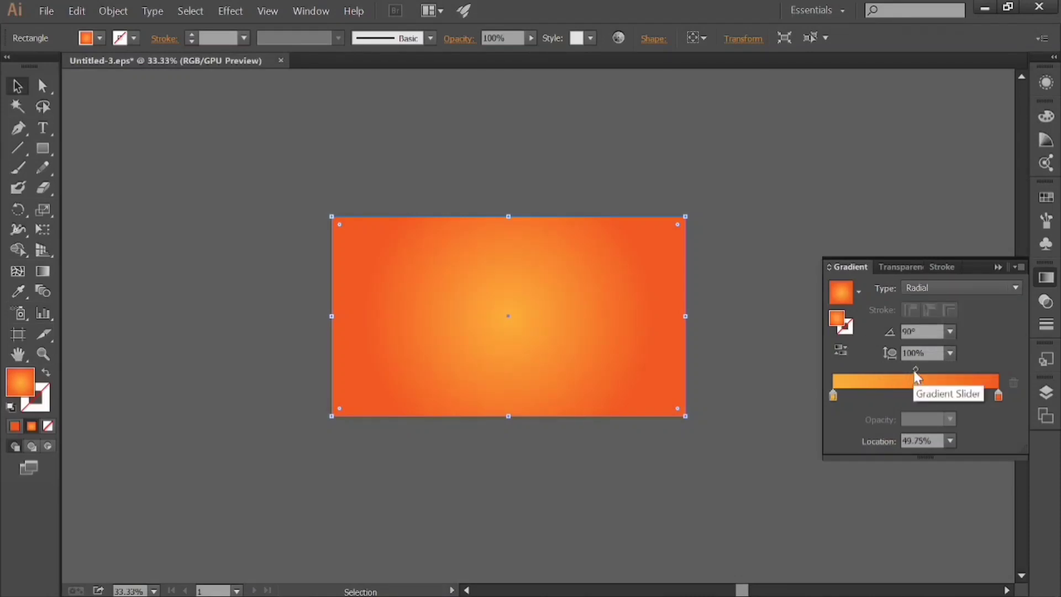
drag(916, 370, 920, 369)
click(770, 403)
click(599, 379)
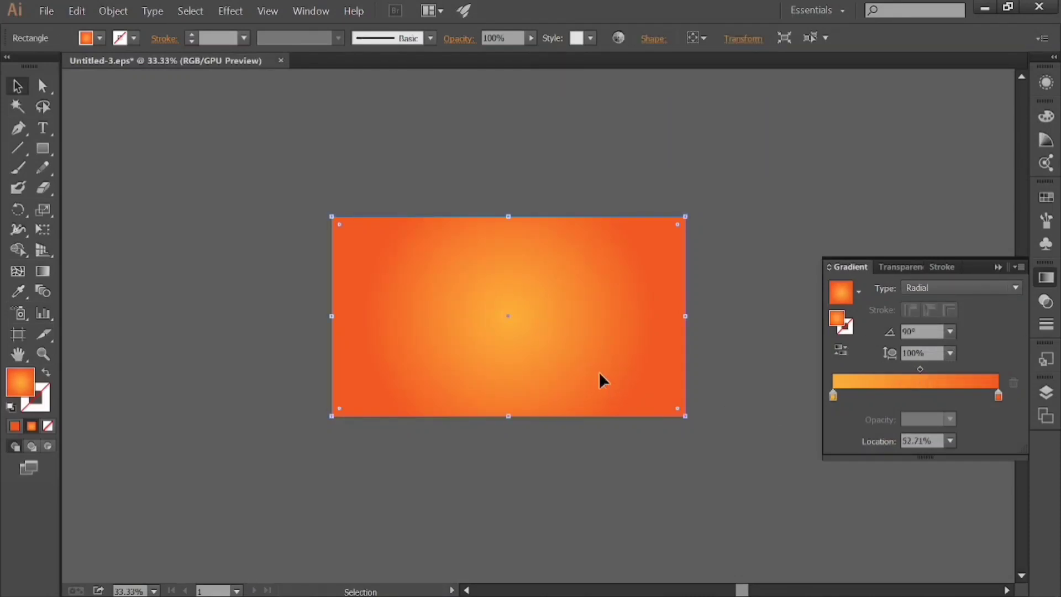
click(728, 435)
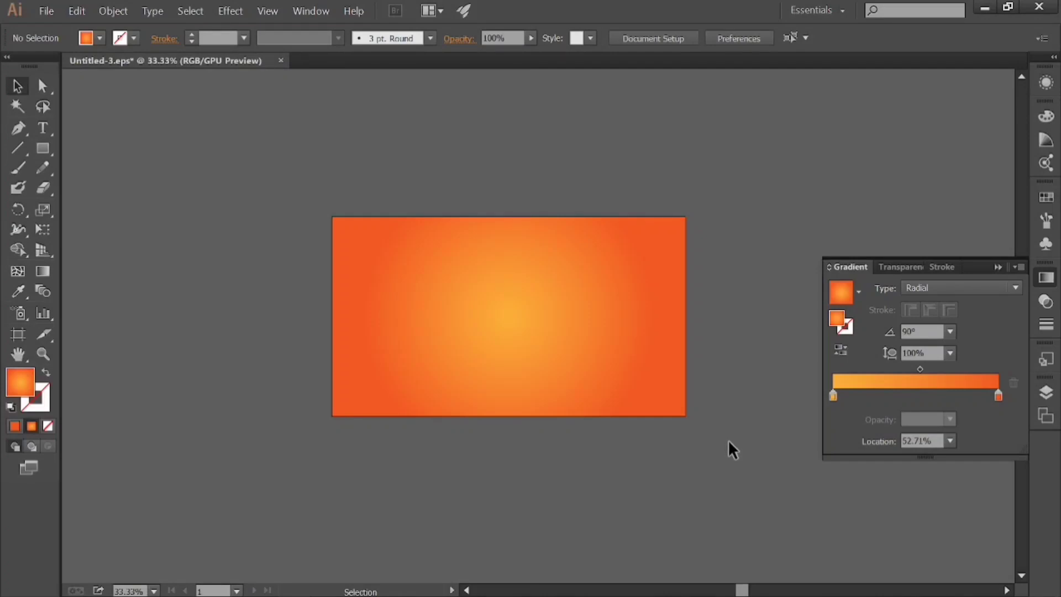
Change the inner stop of the background rectangle's gradient to yellow and shift its midpoint to 44.5%.
click(497, 325)
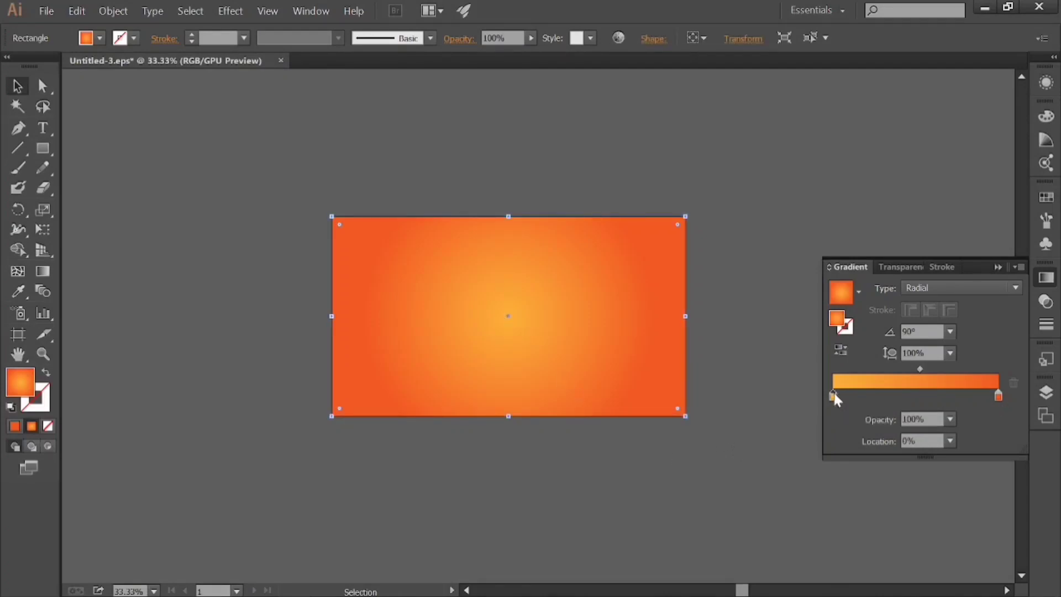
double_click(833, 396)
click(956, 447)
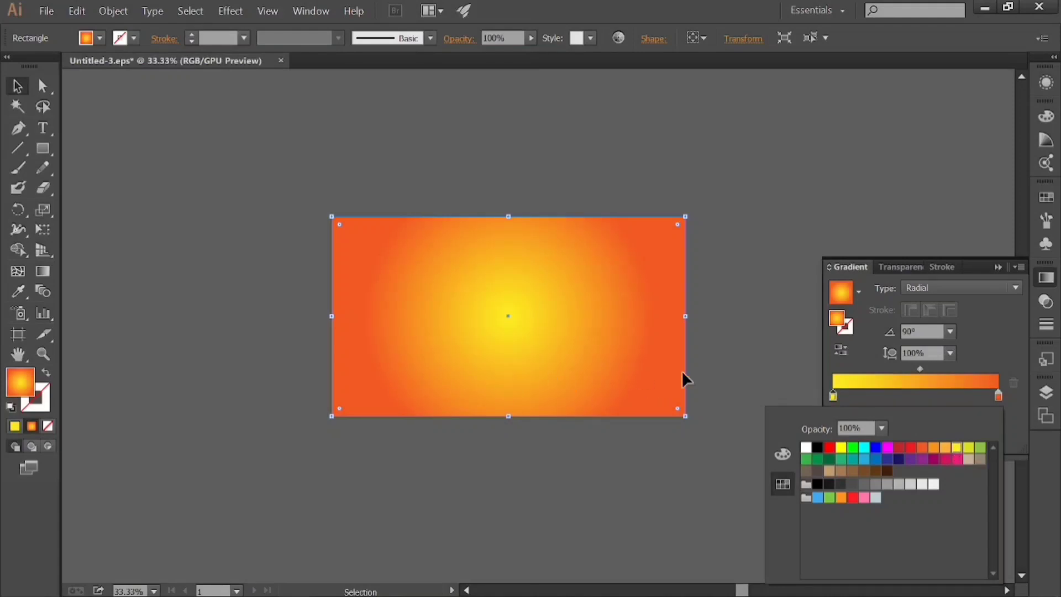
drag(921, 370, 905, 371)
click(741, 367)
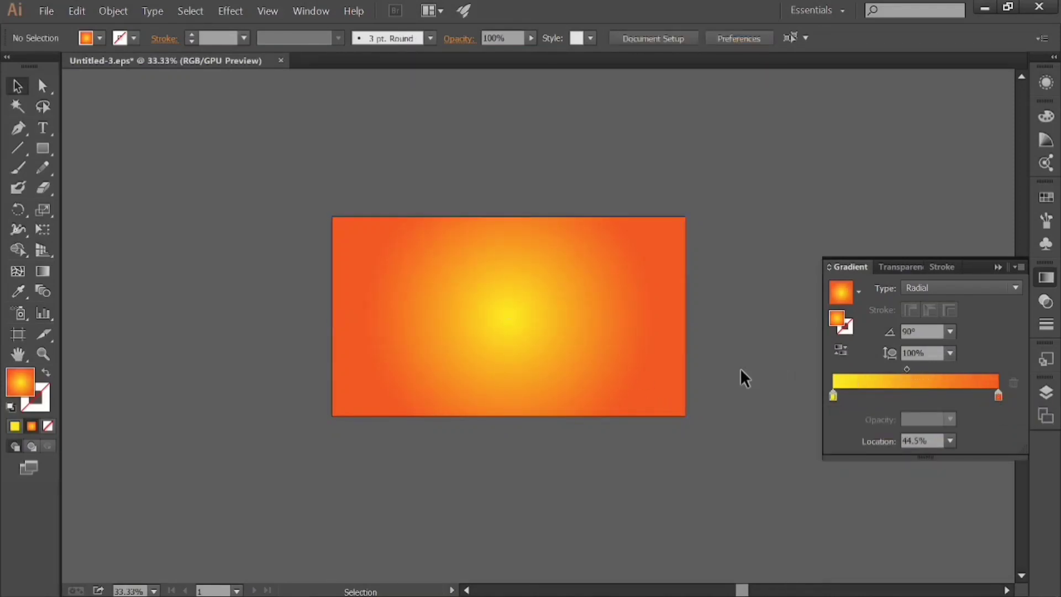
key(ctrl+z)
click(756, 339)
Add the text "bAKER" on the gradient rectangle with the Type tool.
click(43, 127)
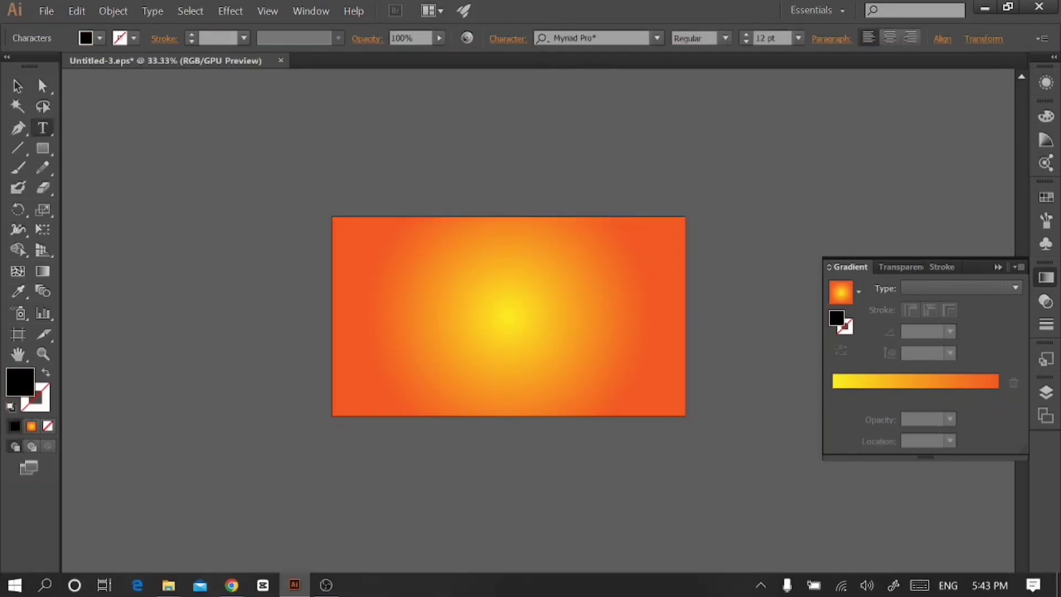
click(912, 587)
click(500, 517)
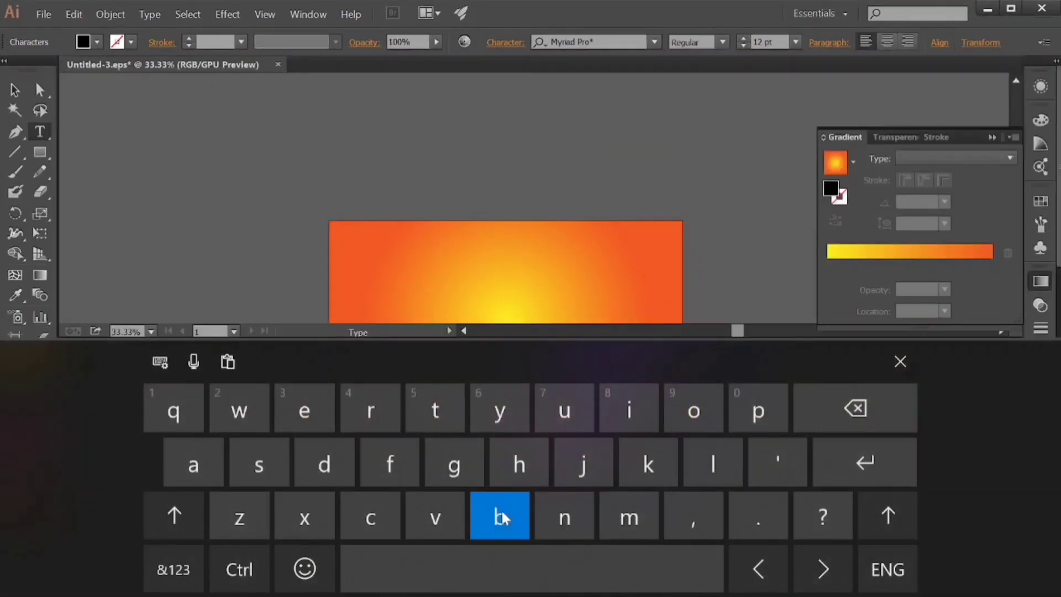
click(196, 516)
click(629, 483)
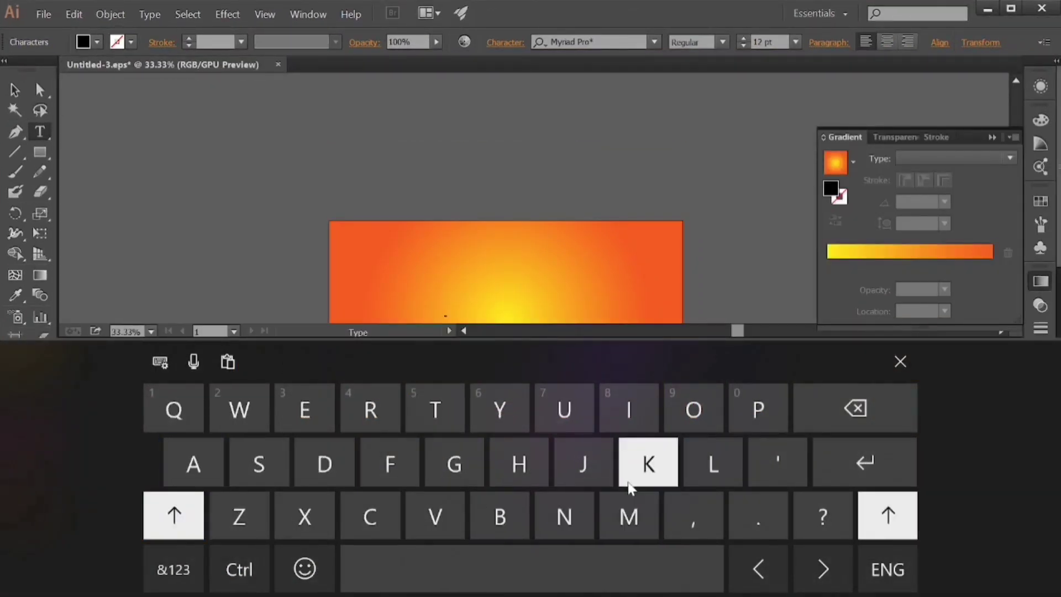
click(460, 463)
click(345, 422)
click(347, 421)
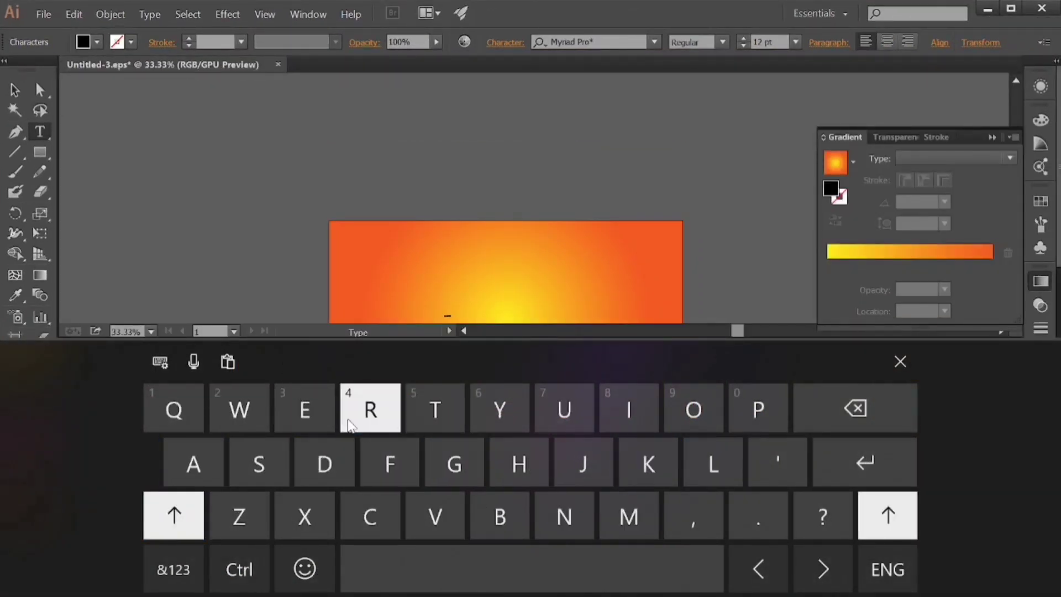
click(901, 361)
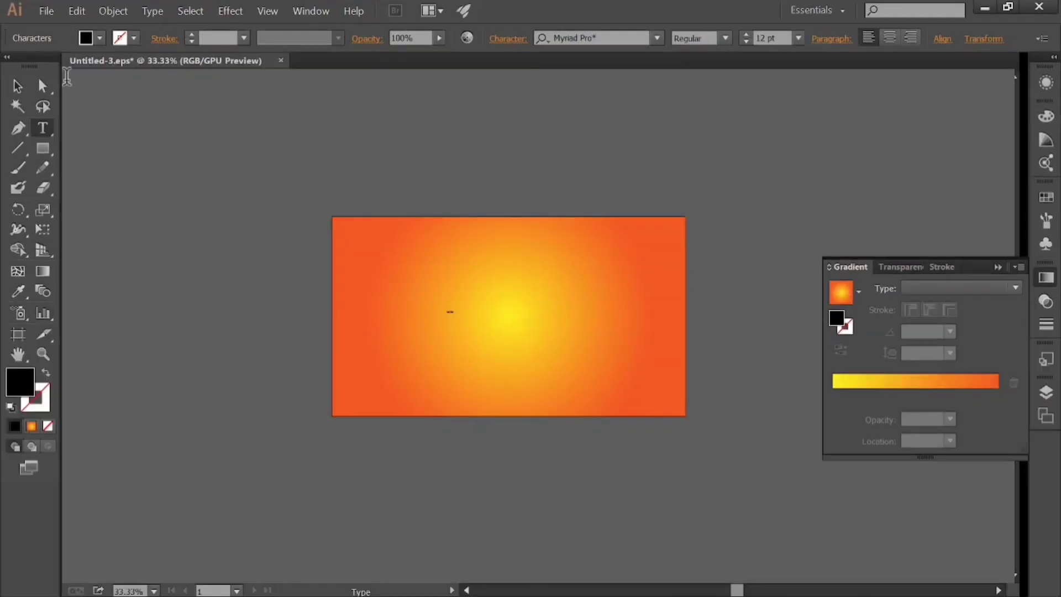
key(Escape)
Set the text in All Caps and enlarge it to about 433 pt across the middle of the rectangle.
drag(450, 313, 413, 336)
click(507, 39)
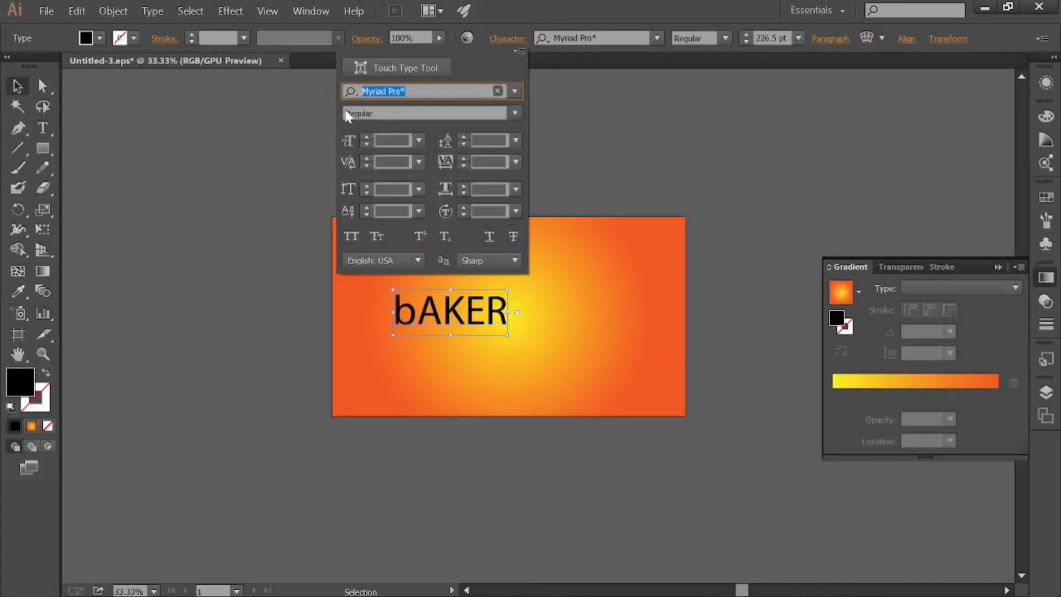
click(351, 234)
click(287, 276)
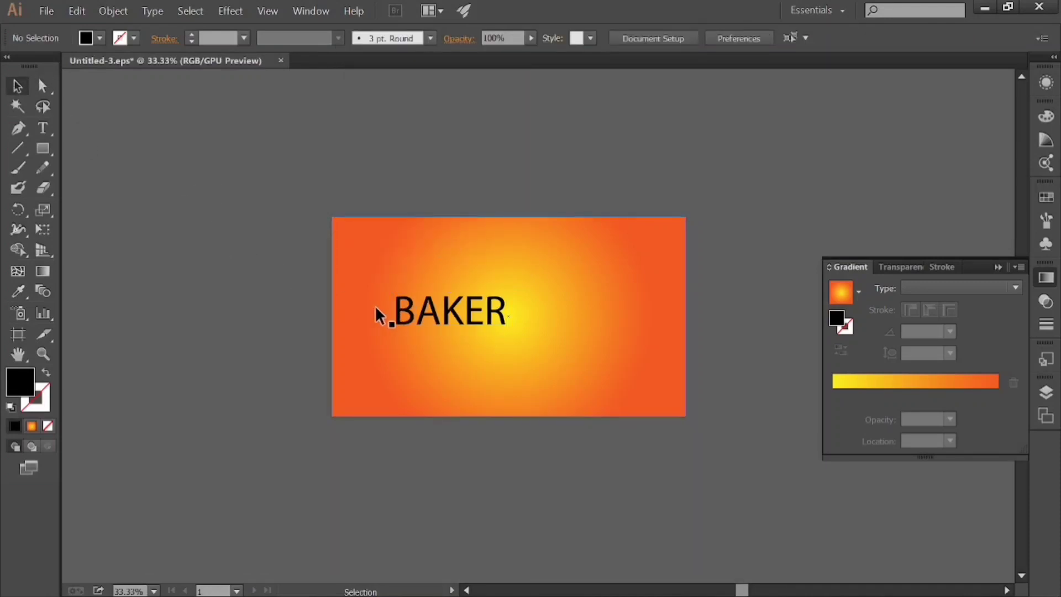
drag(446, 315, 512, 322)
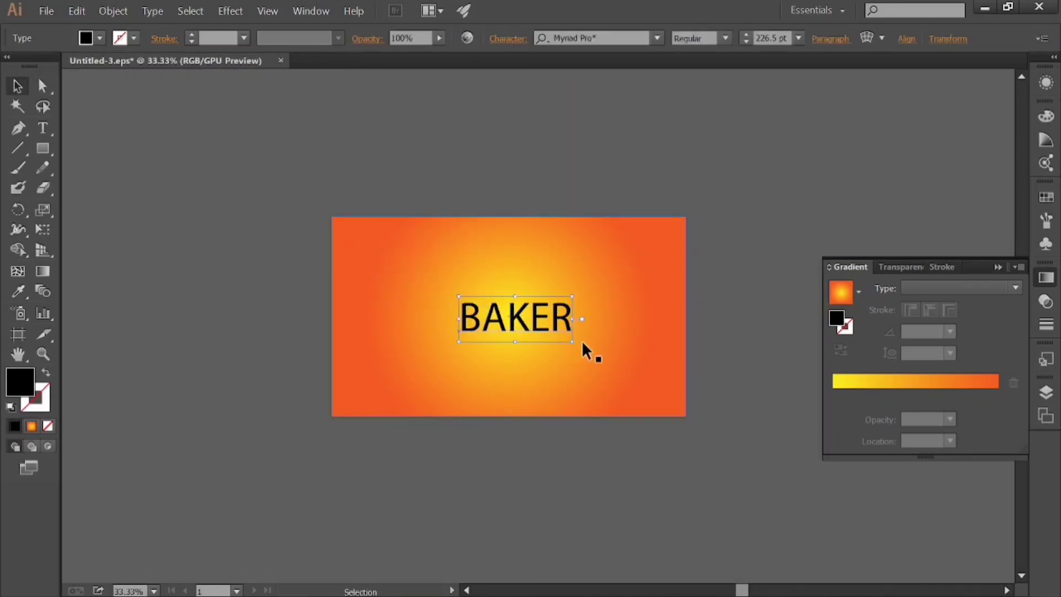
drag(572, 343, 623, 379)
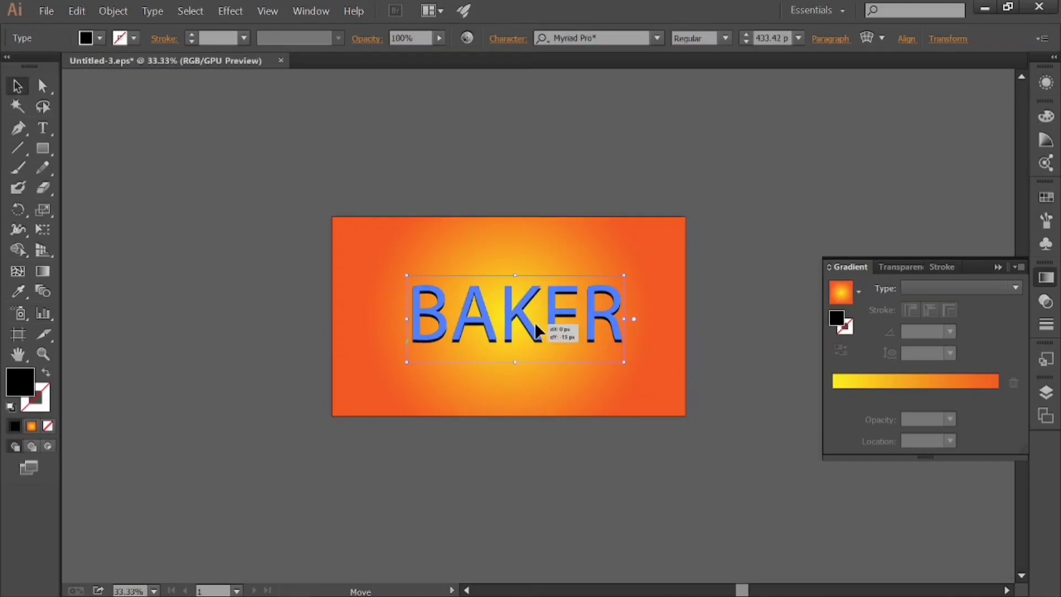
Set the font of the BAKER text to ObelixPro Regular.
click(657, 37)
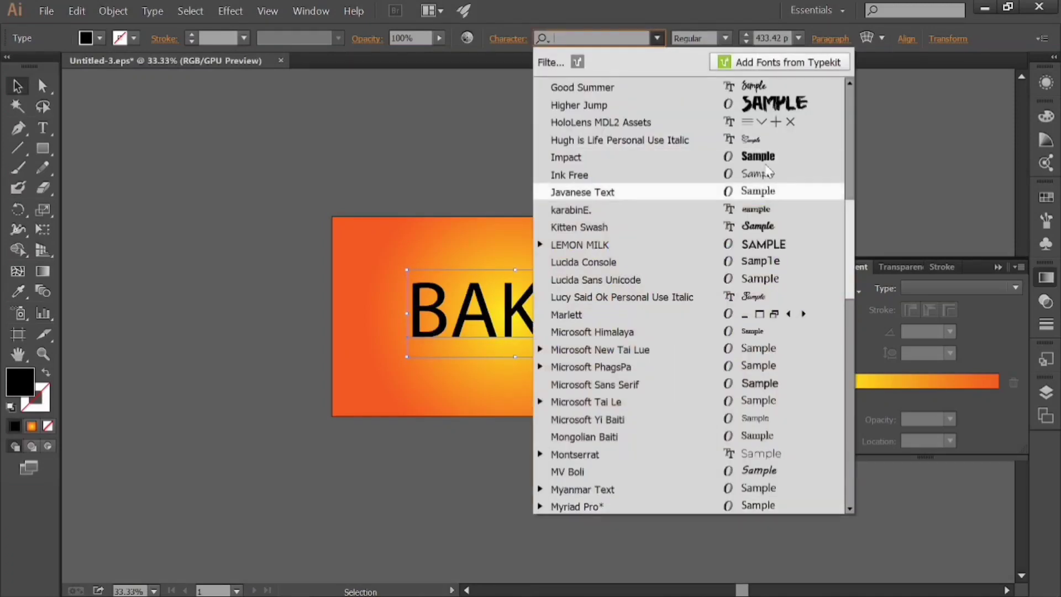
scroll(771, 232, down, 15)
scroll(771, 232, down, 4)
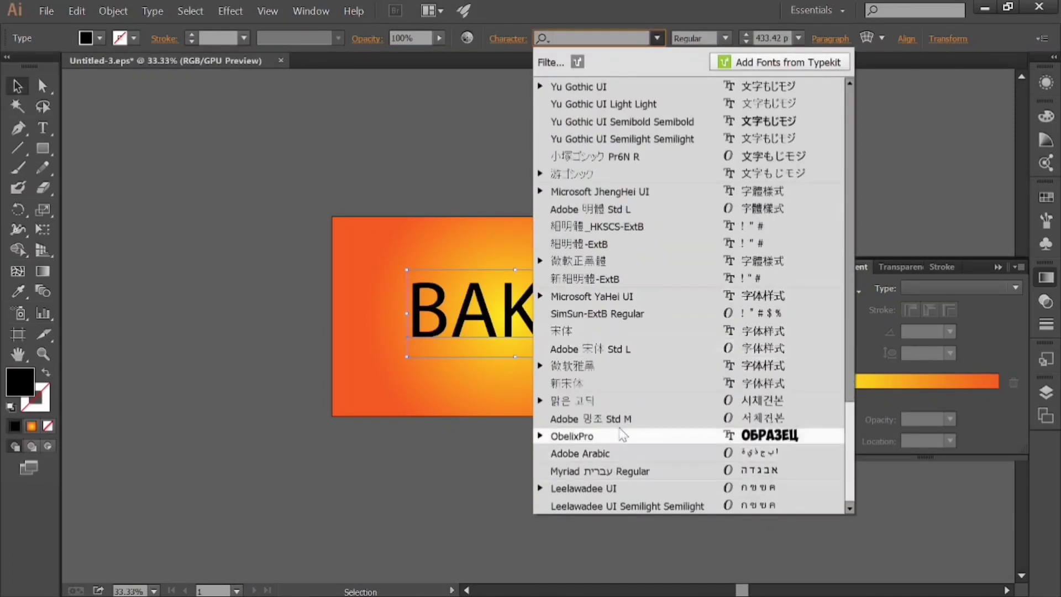
click(541, 436)
click(673, 467)
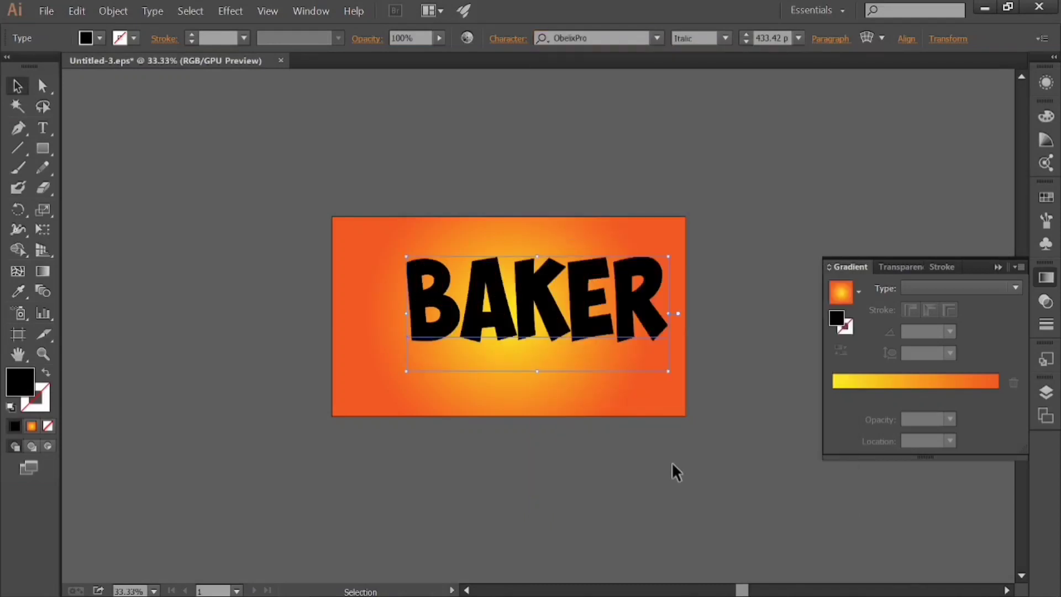
click(658, 38)
click(541, 437)
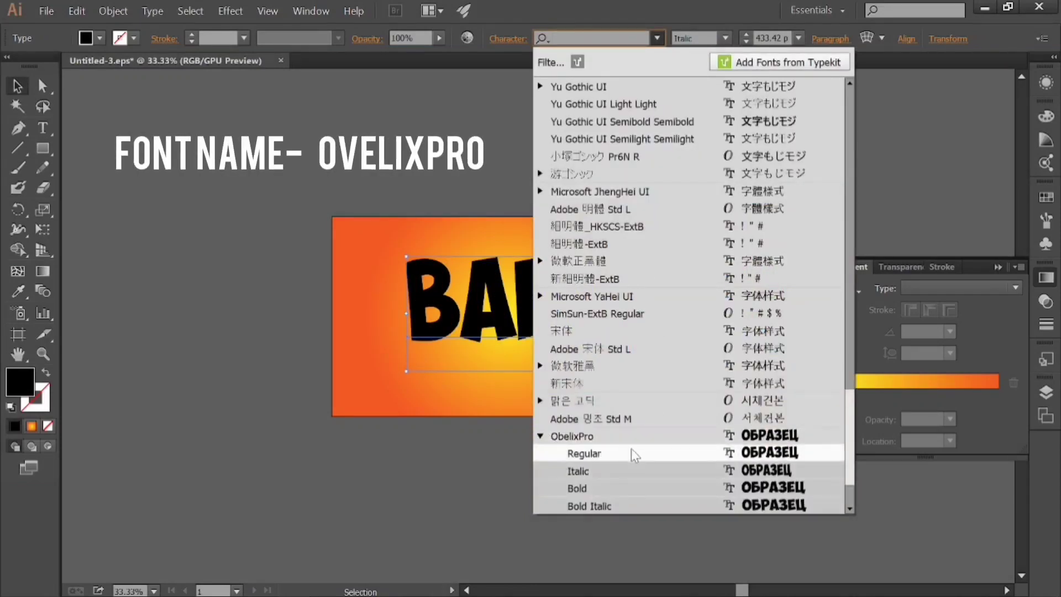
click(642, 463)
Centre the BAKER text on the rectangle and reduce it to about 408 pt.
drag(547, 295, 516, 303)
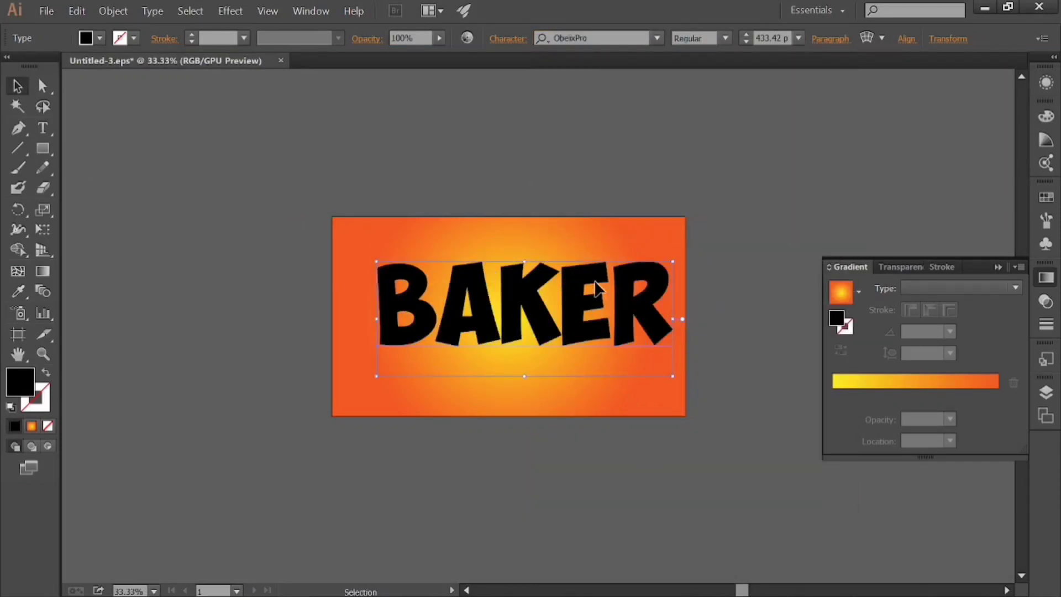
drag(598, 289, 588, 292)
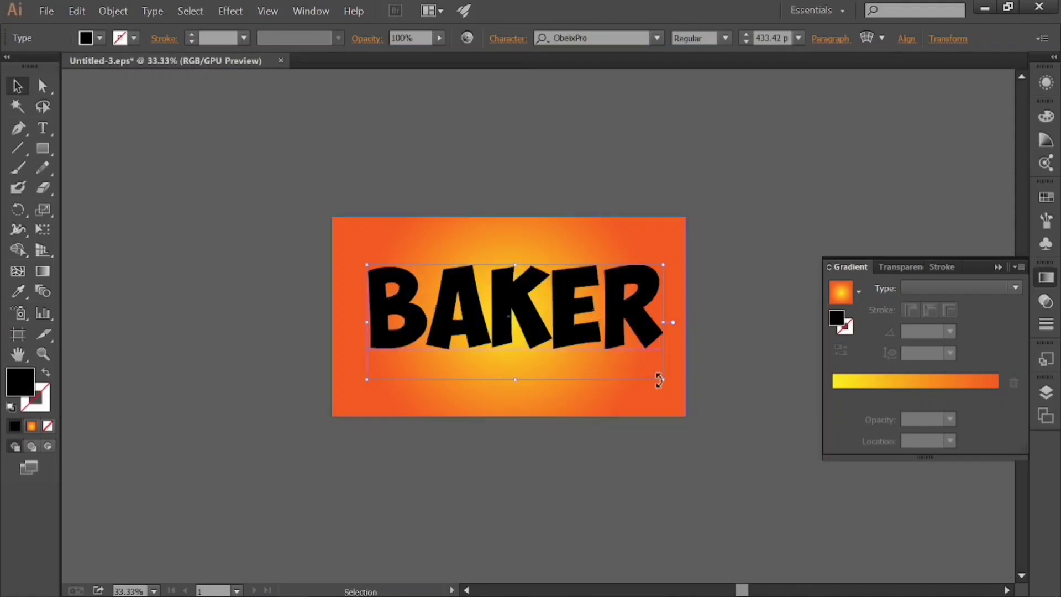
drag(663, 378, 659, 372)
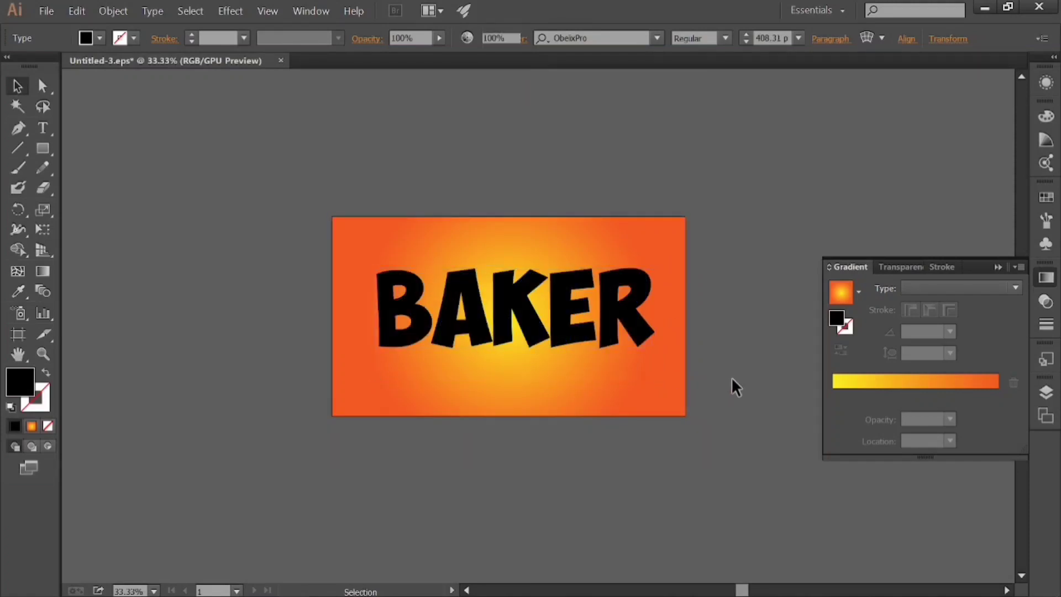
click(734, 384)
Set the BAKER text's character fill to None and add a new fill to the type object's appearance.
click(1046, 83)
click(514, 303)
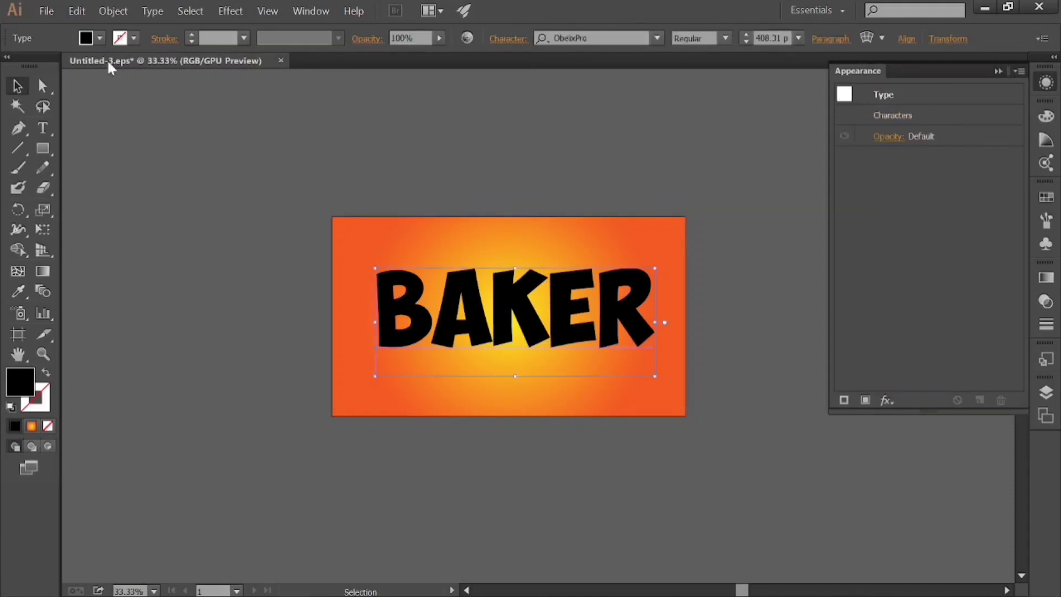
click(99, 37)
click(11, 68)
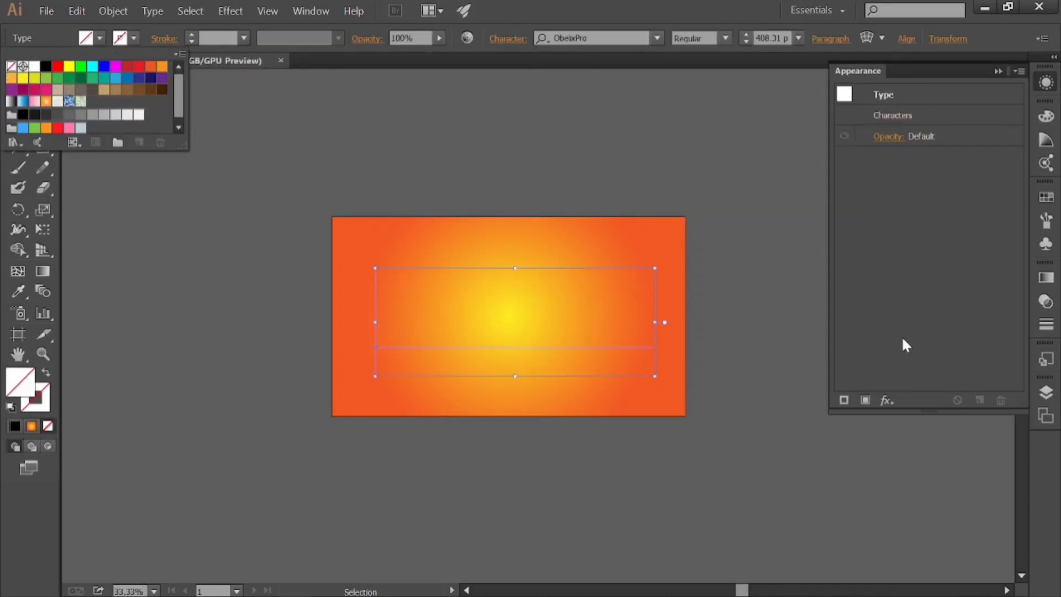
click(865, 400)
click(865, 399)
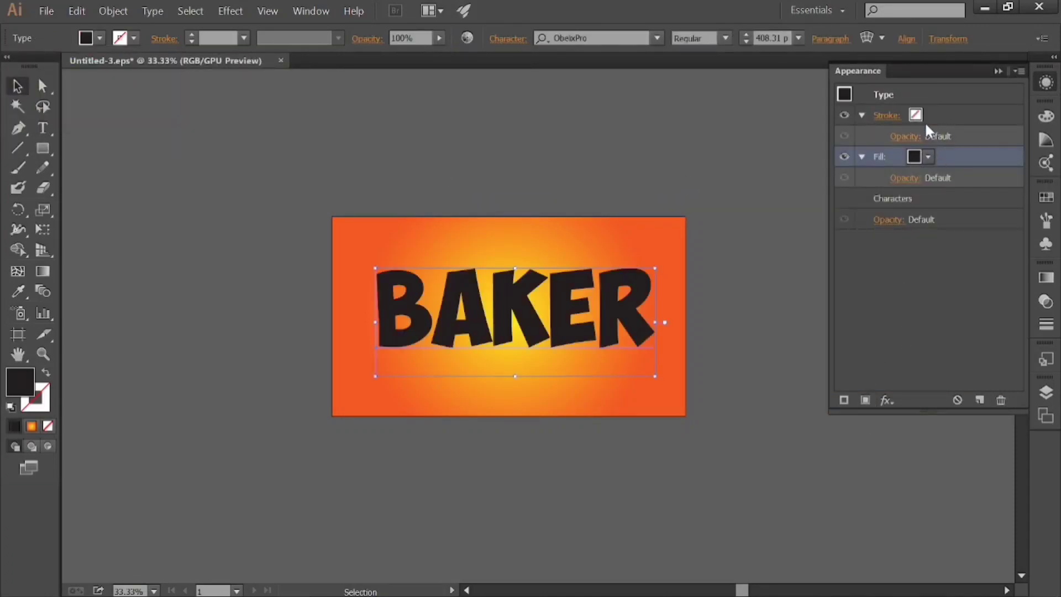
Apply a linear yellow-to-orange gradient at 90° to the new fill of the BAKER text.
click(1046, 278)
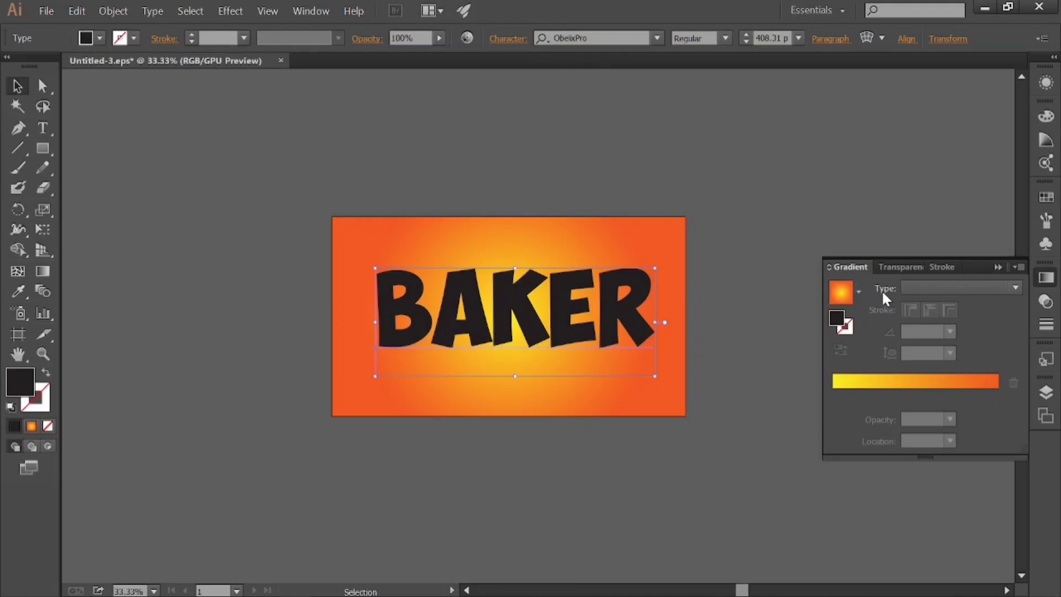
click(913, 289)
click(920, 326)
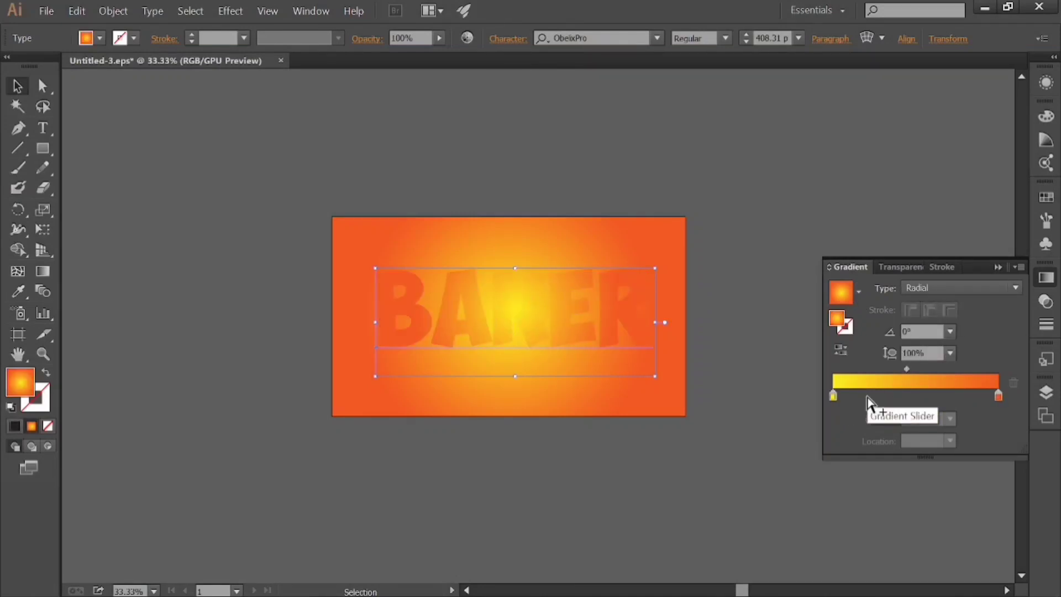
click(924, 287)
click(926, 308)
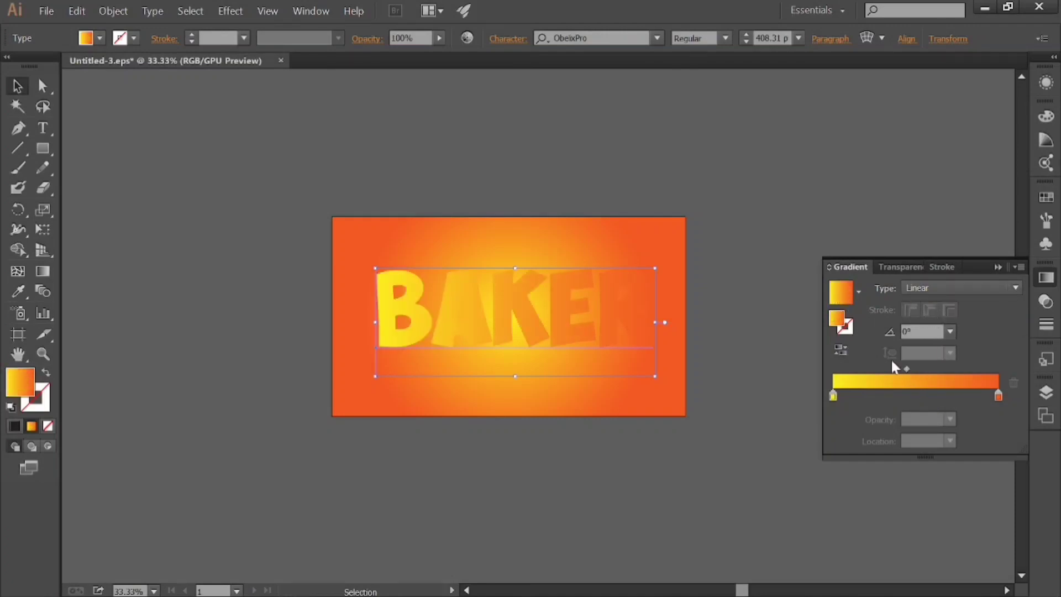
click(952, 332)
click(974, 100)
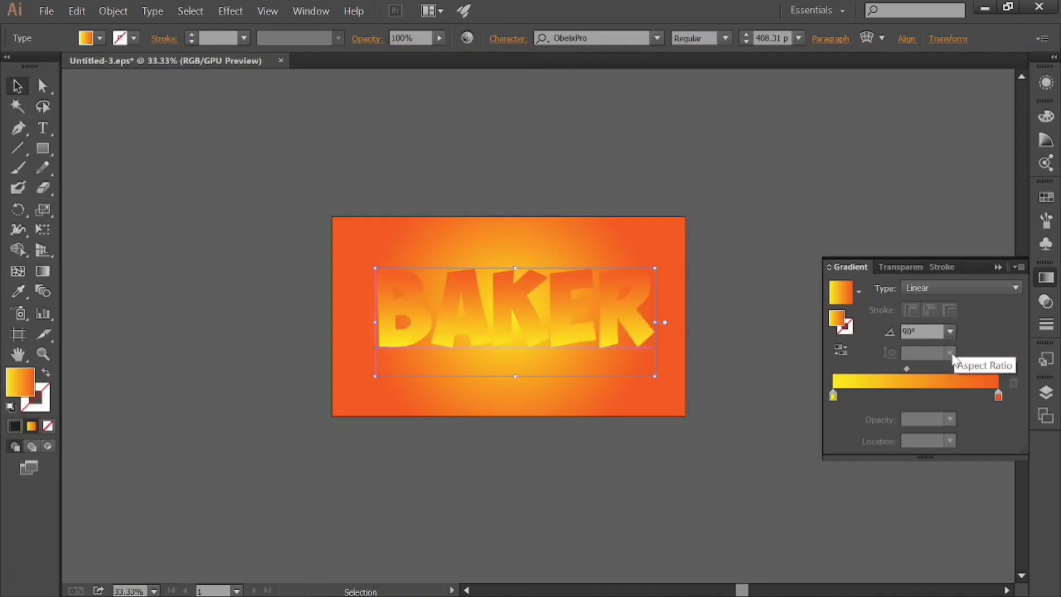
Try gradient angles of -180° and 30° on the text fill and return the angle to 90°.
click(950, 332)
click(969, 314)
click(950, 332)
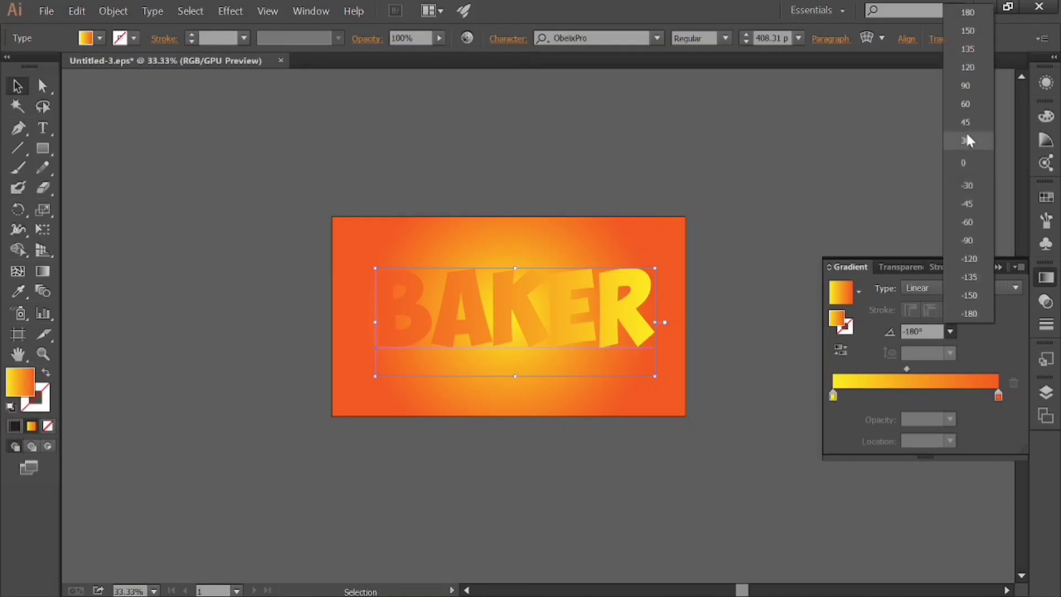
click(967, 139)
click(951, 331)
click(964, 87)
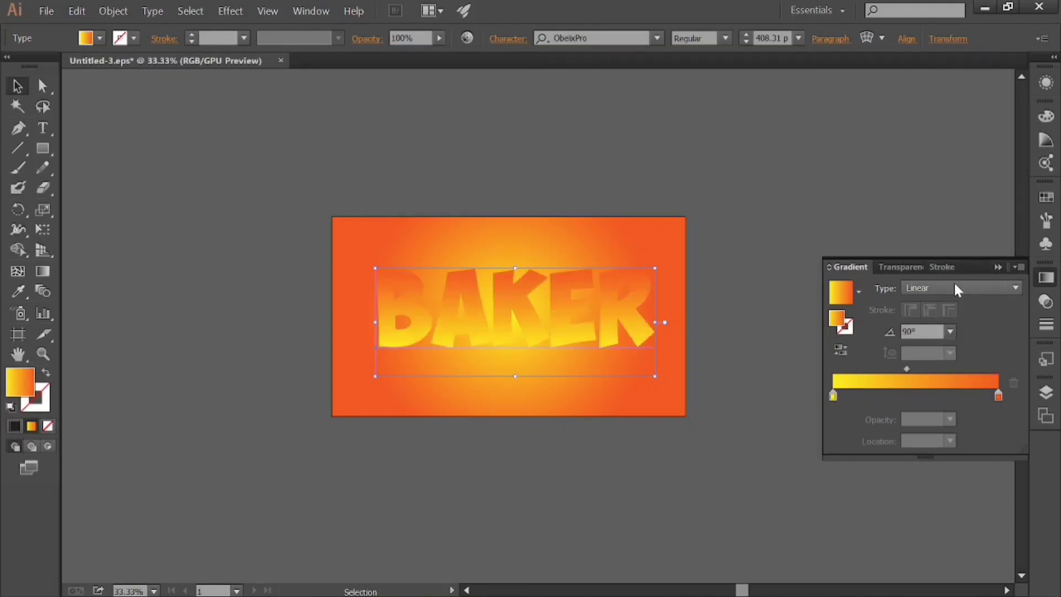
Try a radial gradient and a linear 180° angle on the text fill, then return it to linear at 90°.
click(945, 288)
click(926, 322)
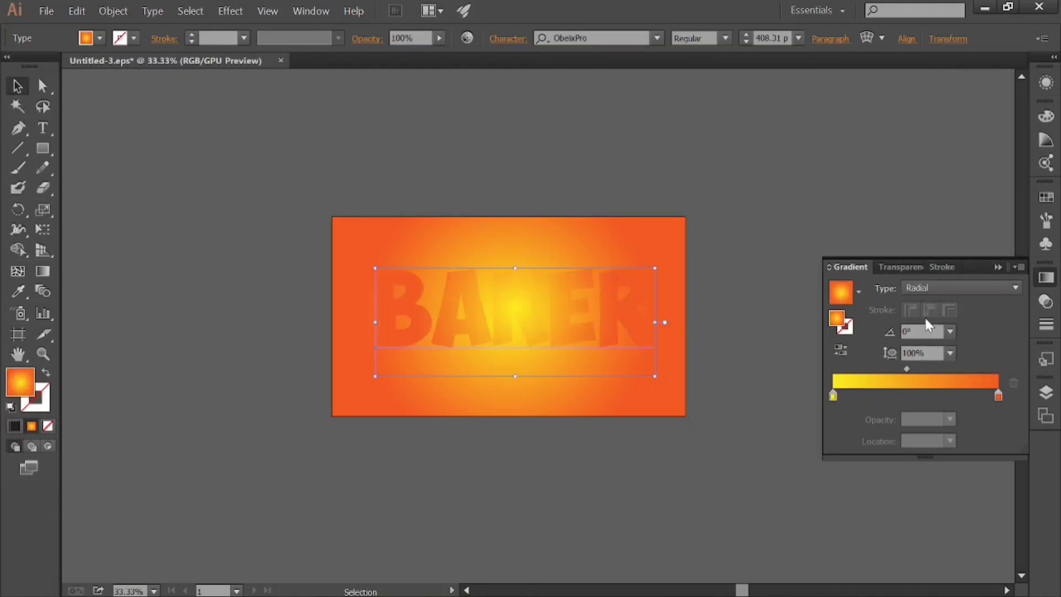
click(946, 288)
click(931, 303)
click(950, 332)
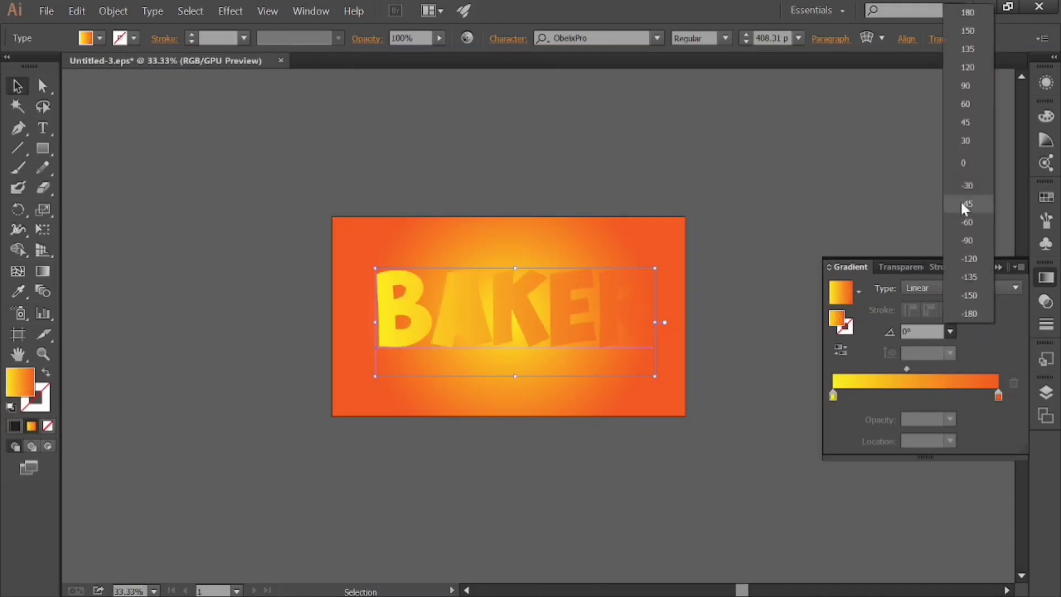
click(966, 51)
click(950, 331)
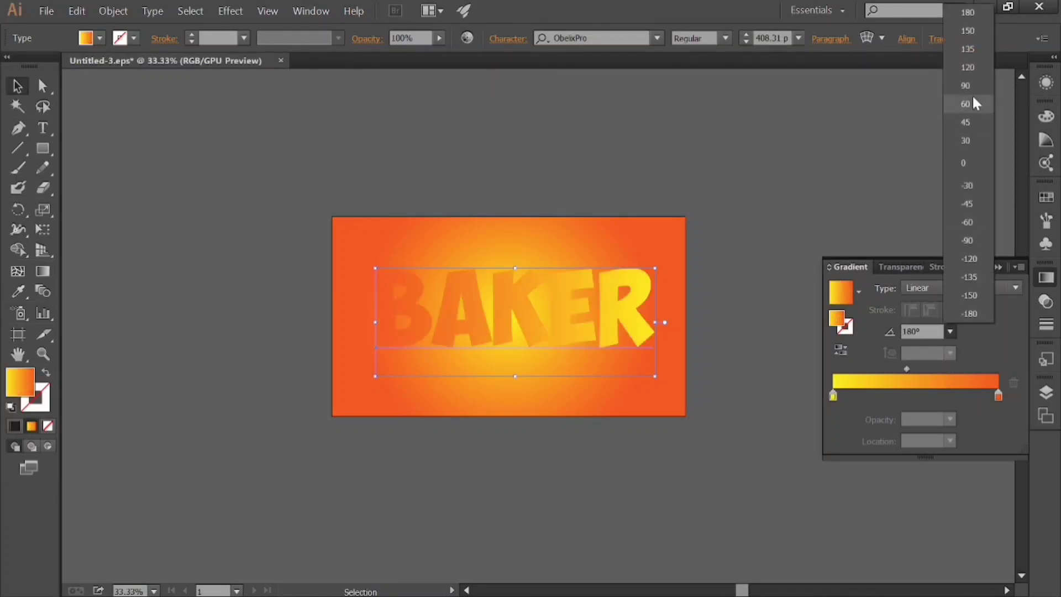
click(966, 85)
Redraw the BAKER text's gradient vertically with the Gradient tool so it runs from yellow above to orange below.
drag(486, 246, 490, 323)
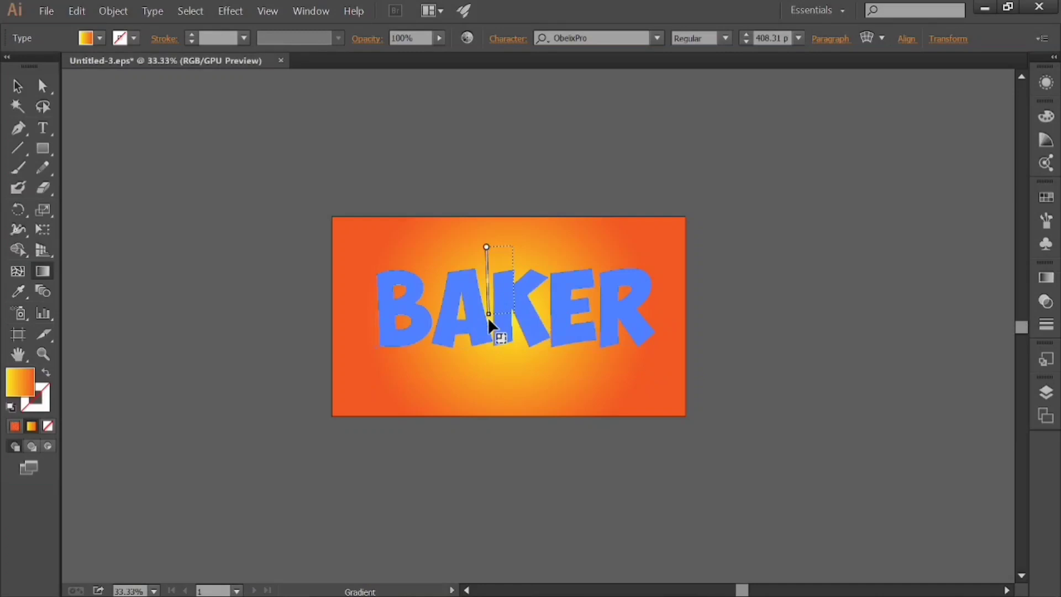
drag(502, 270, 496, 346)
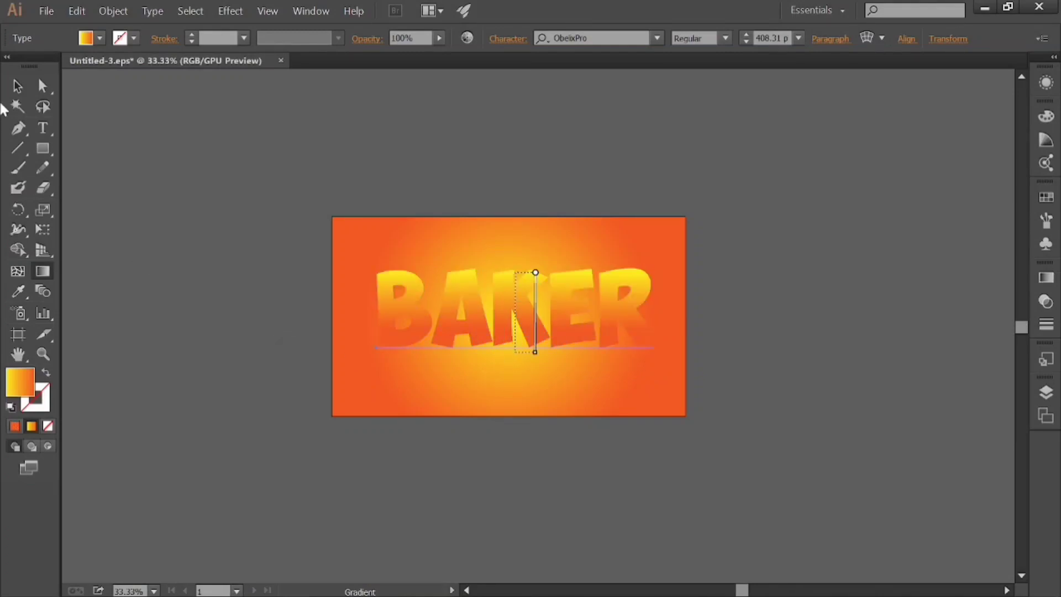
click(17, 86)
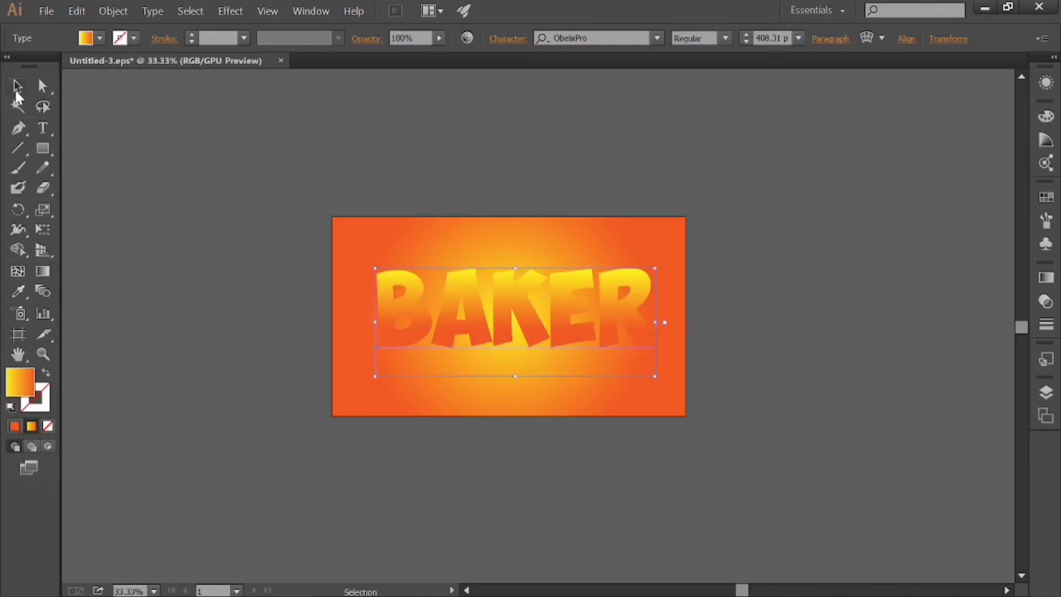
click(1039, 280)
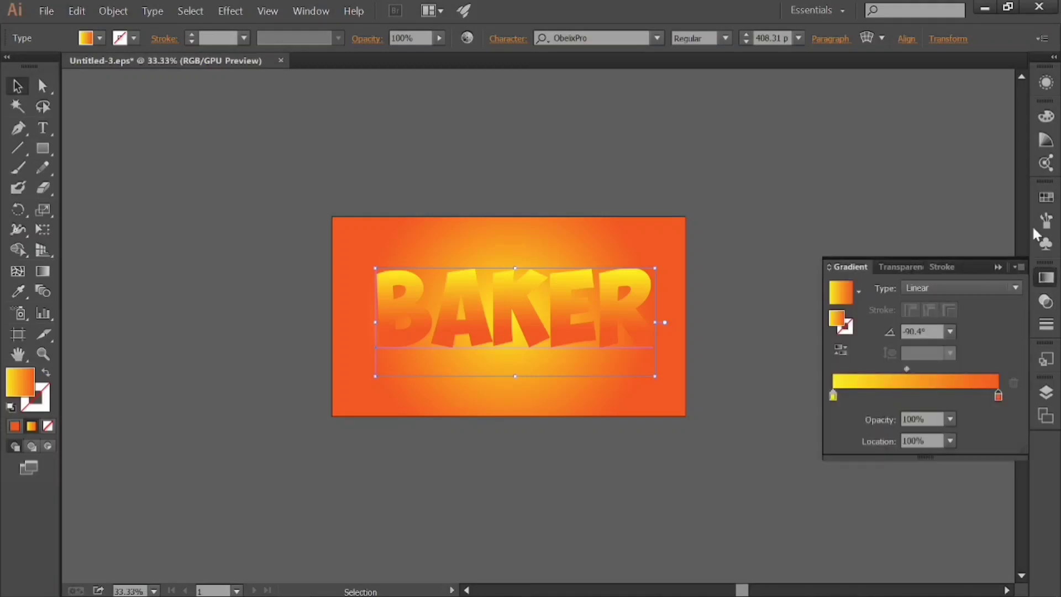
Duplicate the text's gradient fill in its appearance and select the lower copy.
click(1047, 82)
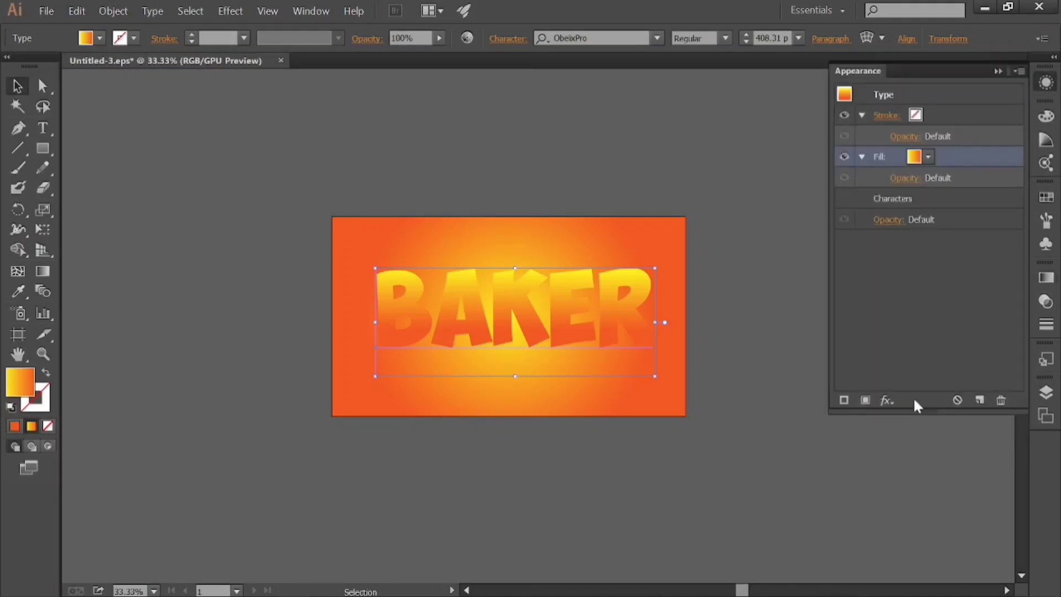
click(979, 400)
click(926, 198)
key(Escape)
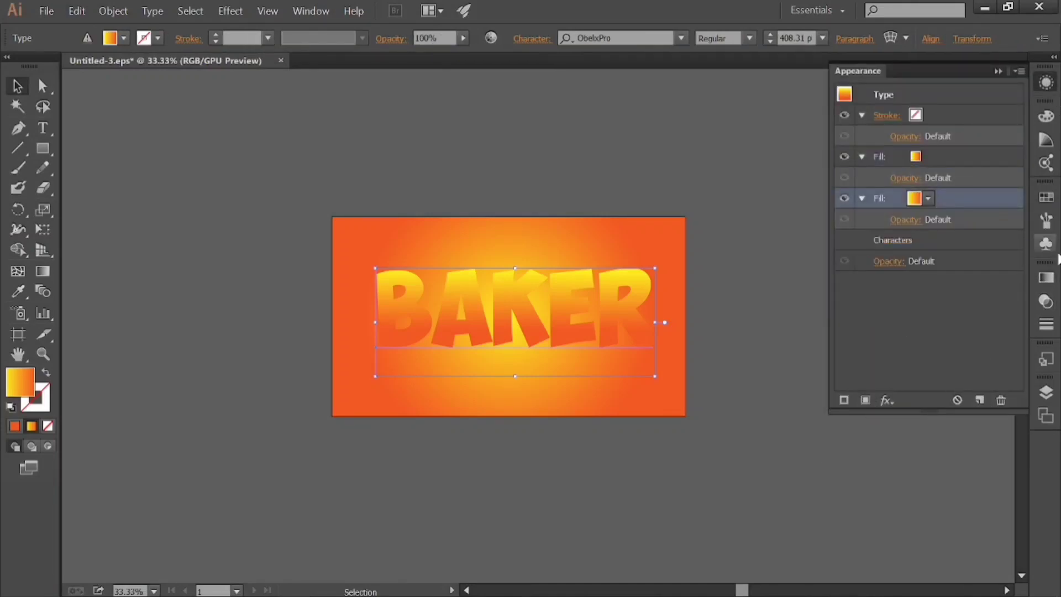
Move the lower fill's yellow gradient stop to 63.71% and add two yellow stops before it.
click(1047, 277)
drag(834, 394, 906, 394)
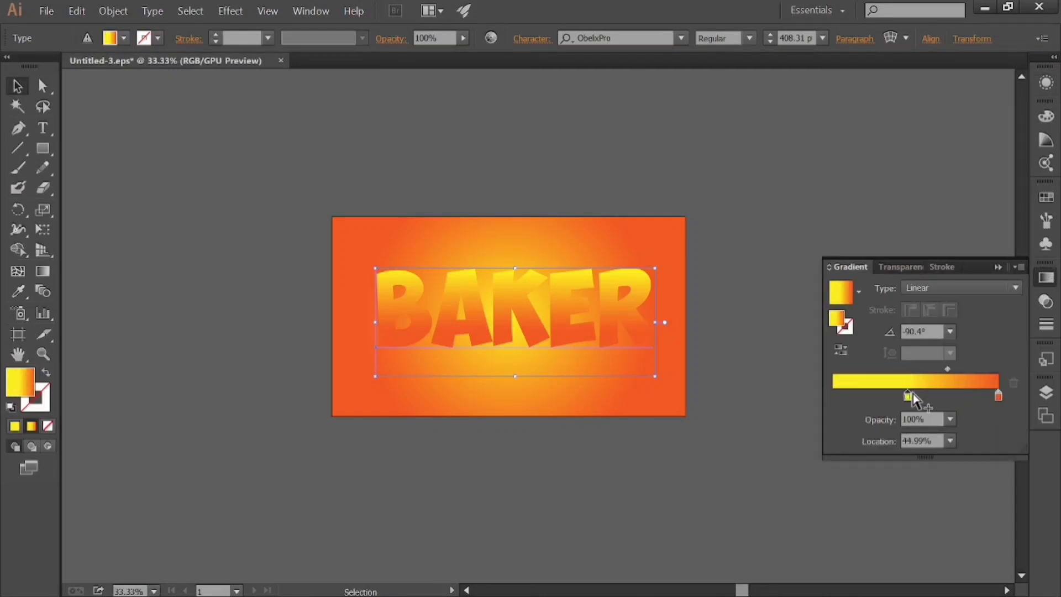
drag(908, 394, 939, 395)
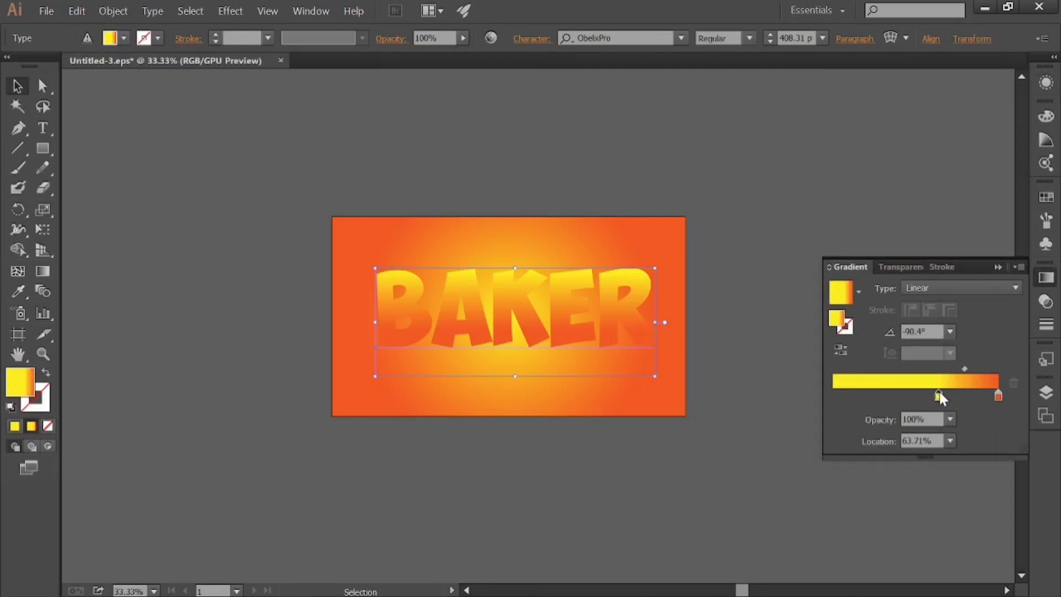
click(889, 393)
Recolour the lower fill's end stop and third stop to magenta (R=158 G=0 B=93), moving the third to 65.68%.
double_click(997, 394)
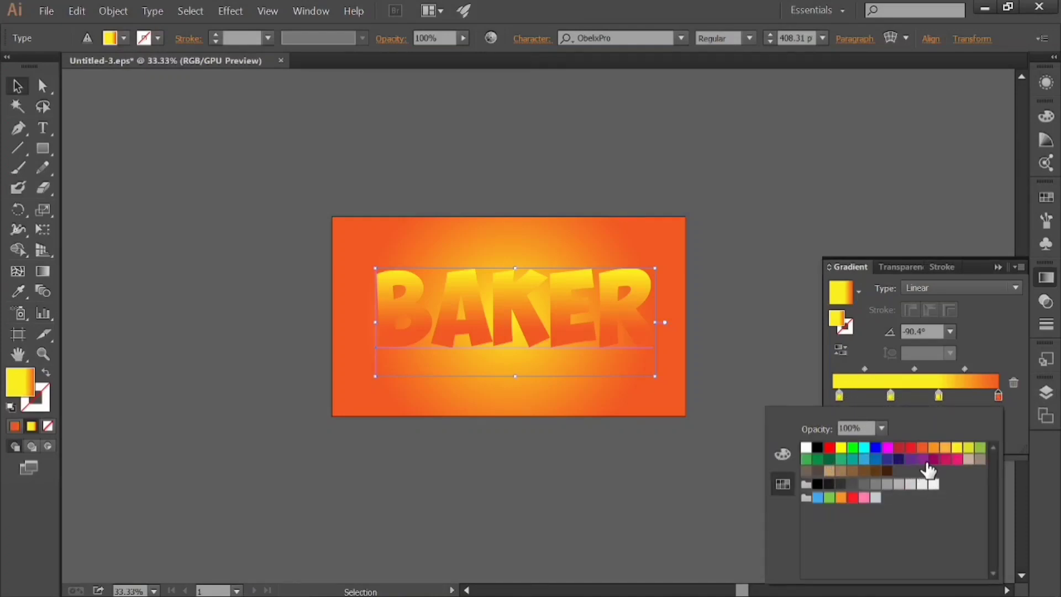
click(934, 461)
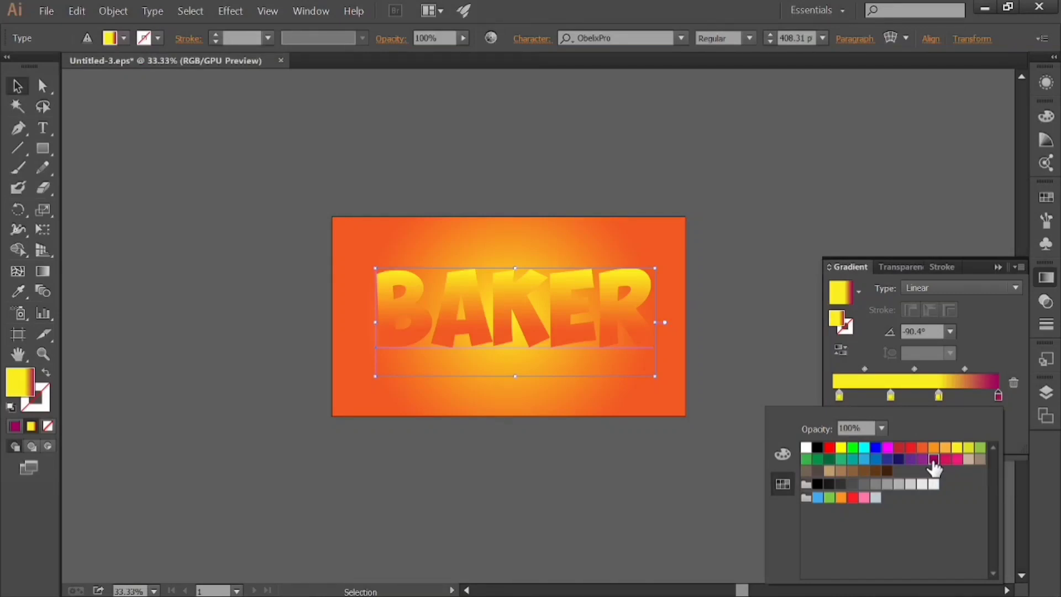
click(939, 394)
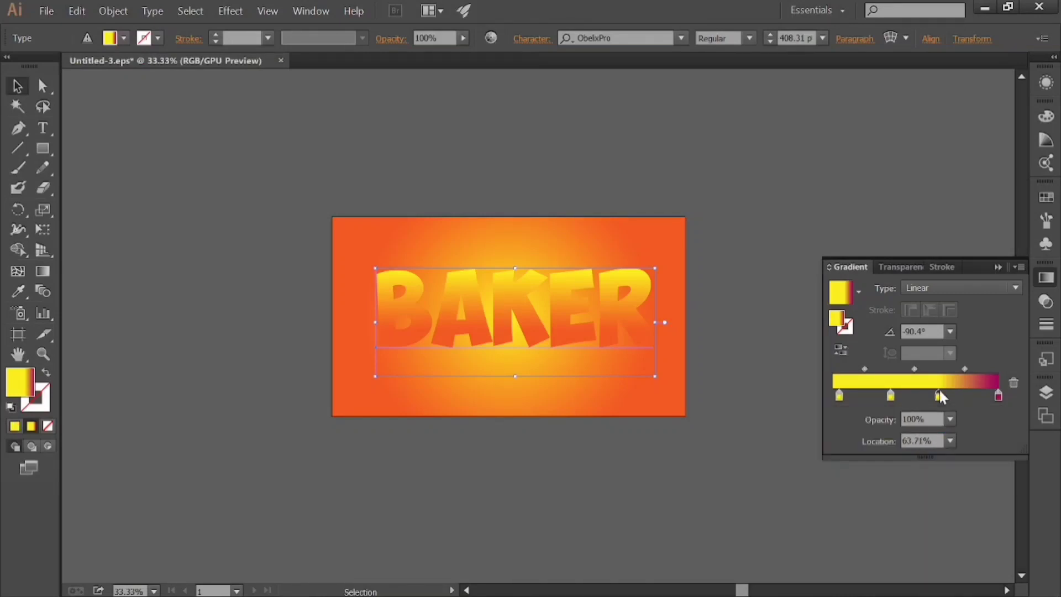
double_click(939, 393)
click(927, 462)
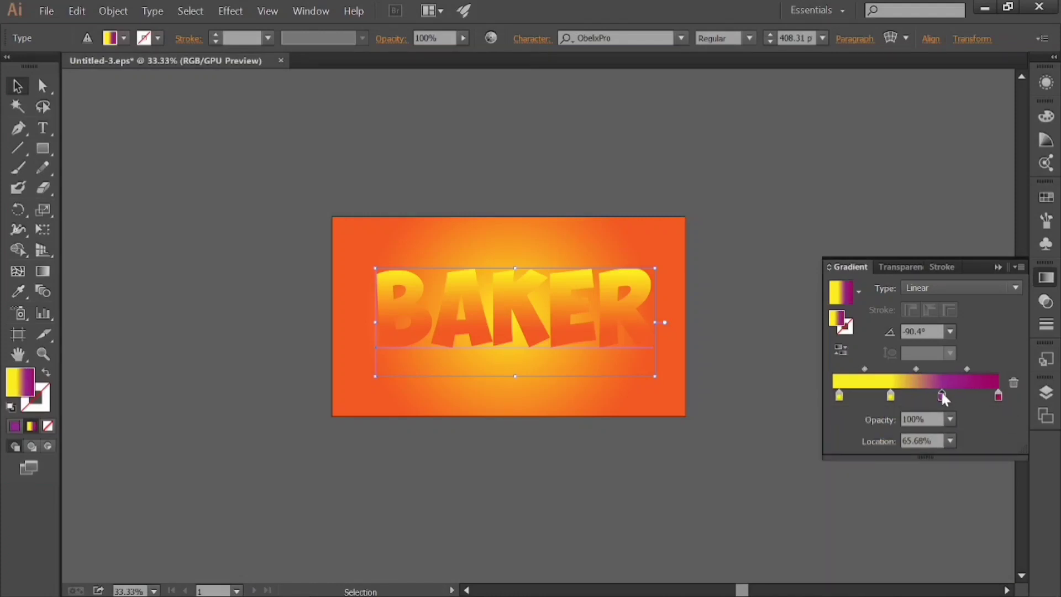
double_click(941, 394)
click(934, 458)
Change the third gradient stop at 65.68% to a custom purple.
double_click(31, 381)
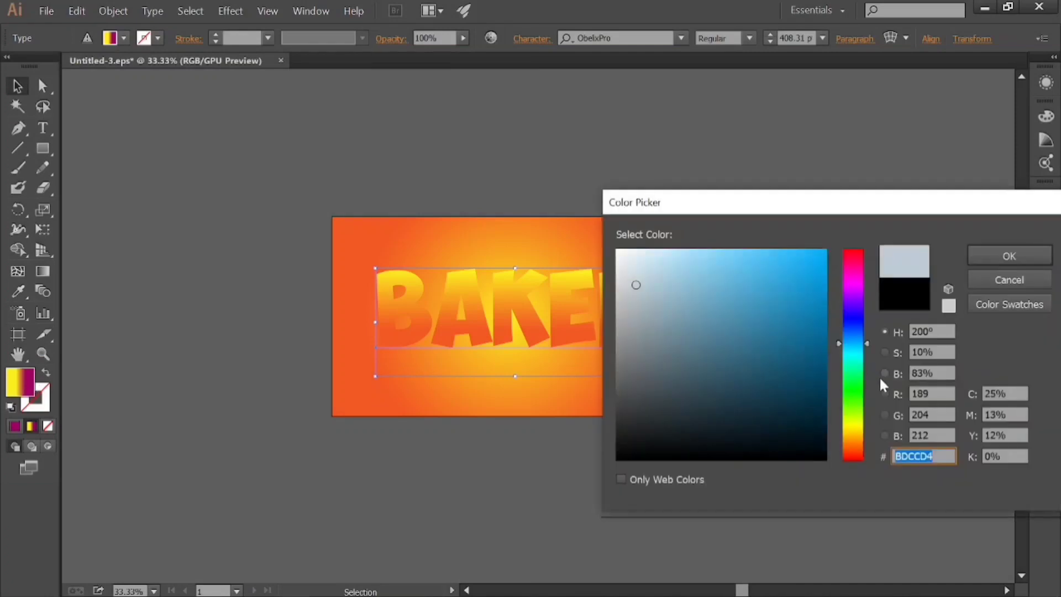
click(857, 287)
drag(857, 284, 853, 274)
mouse_move(785, 344)
mouse_down()
mouse_move(772, 358)
mouse_move(791, 333)
mouse_up()
click(1007, 276)
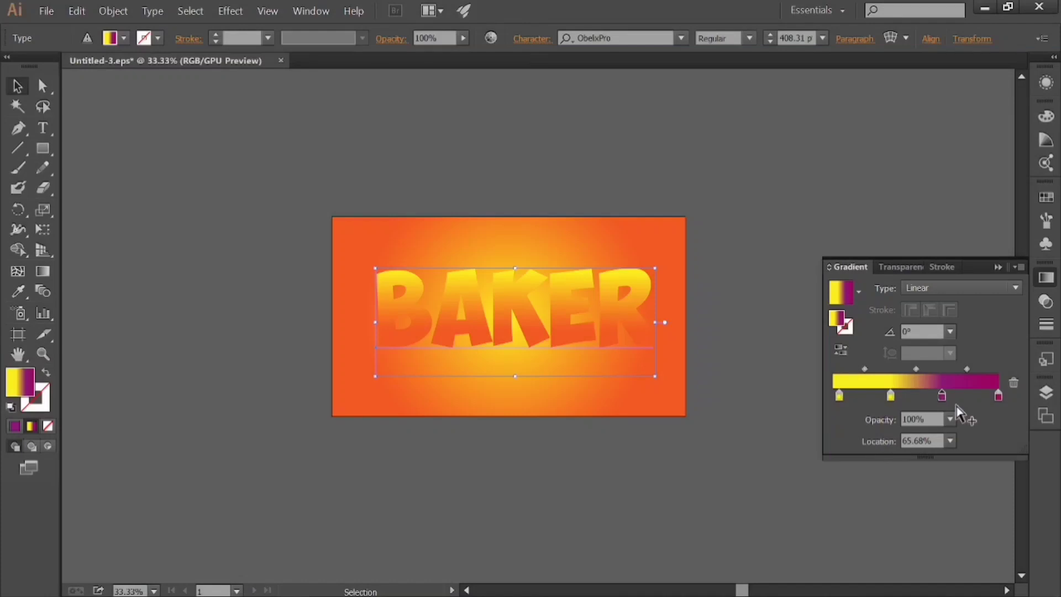
Recolour the second gradient stop at 34.65% to a custom dark purple.
double_click(891, 395)
click(922, 456)
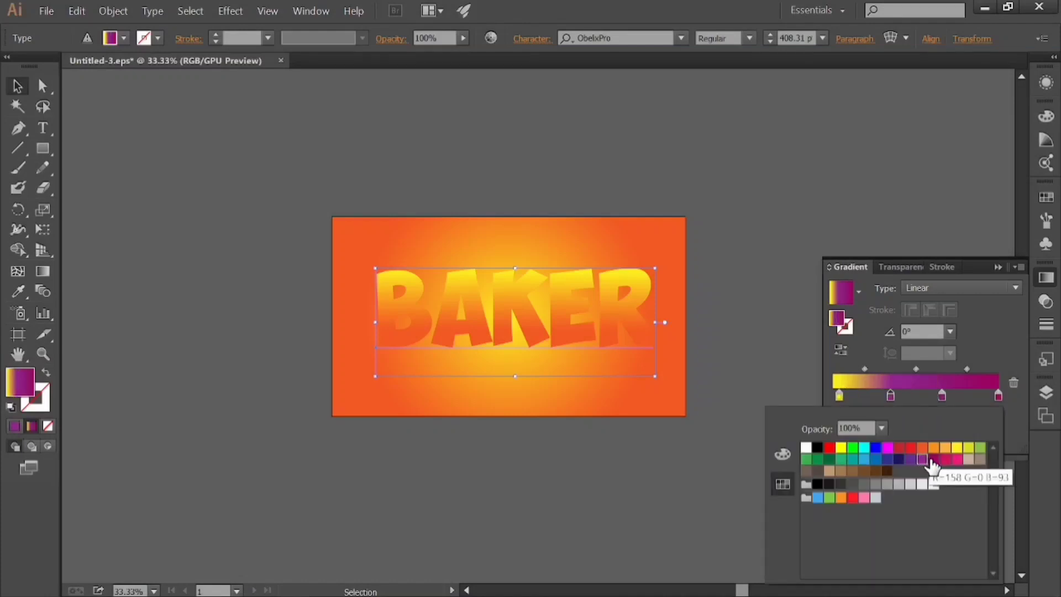
double_click(21, 386)
click(854, 285)
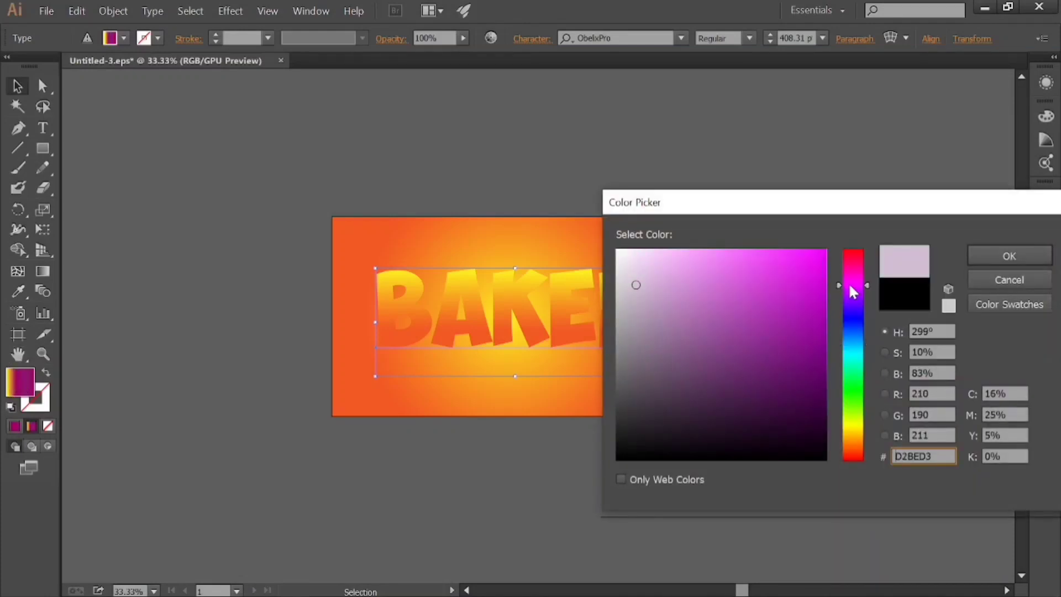
drag(741, 338, 777, 365)
click(999, 258)
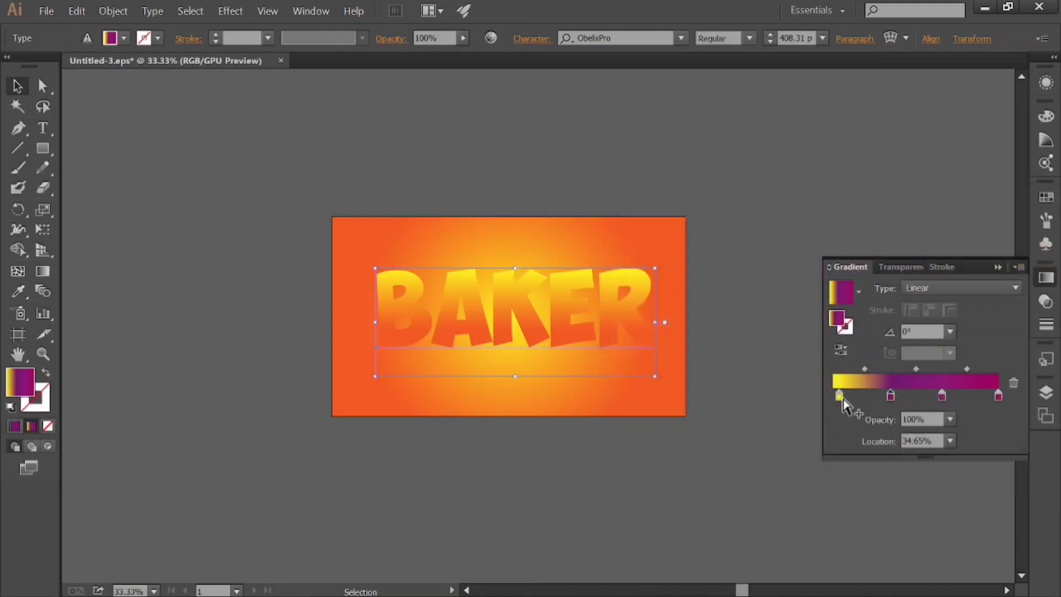
Recolour the first gradient stop at 3.45% to a custom dark purple.
double_click(839, 394)
double_click(21, 386)
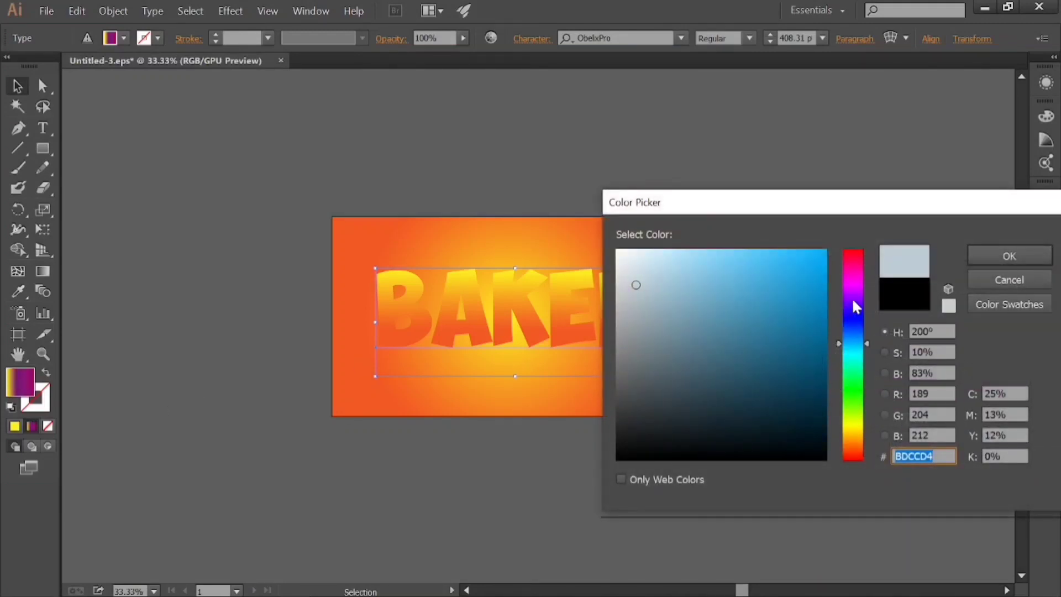
drag(851, 298, 829, 288)
click(752, 378)
drag(752, 378, 777, 354)
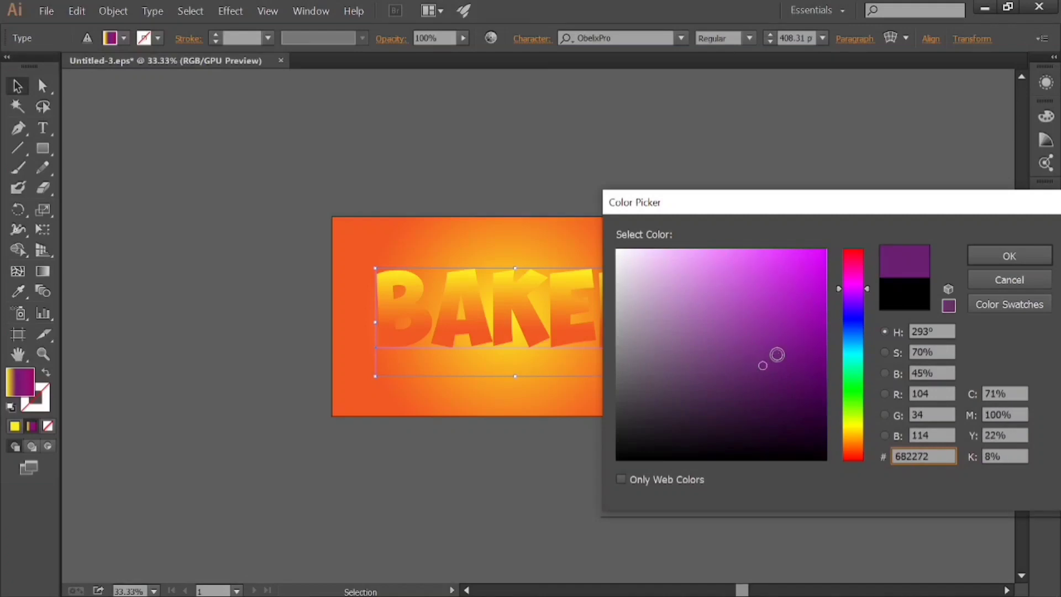
click(1009, 256)
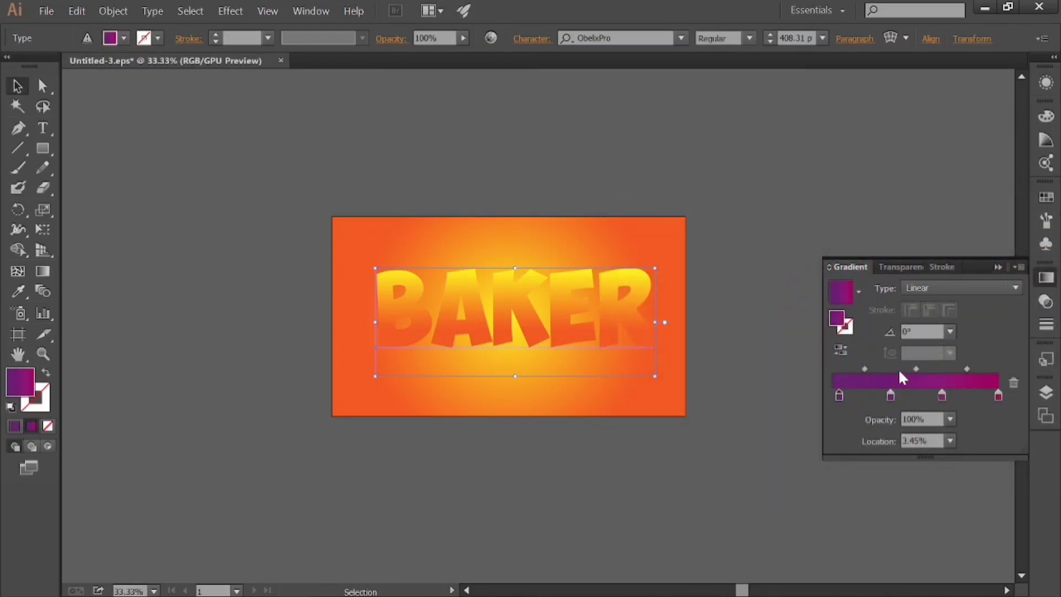
Set the lower fill's first gradient stop to crimson pink and its end stop to violet.
double_click(839, 394)
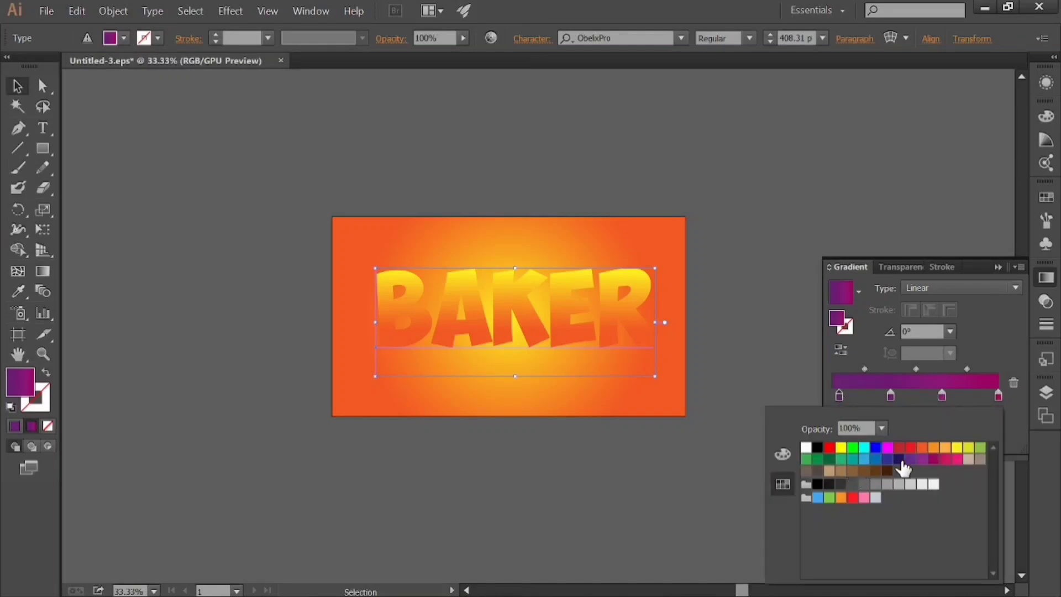
click(935, 459)
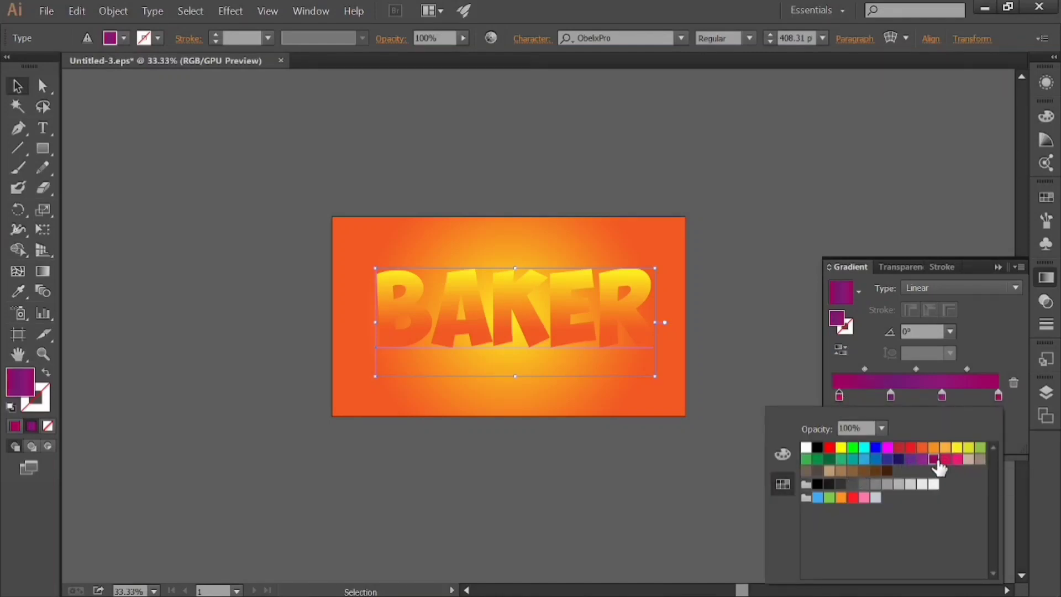
double_click(998, 393)
click(921, 460)
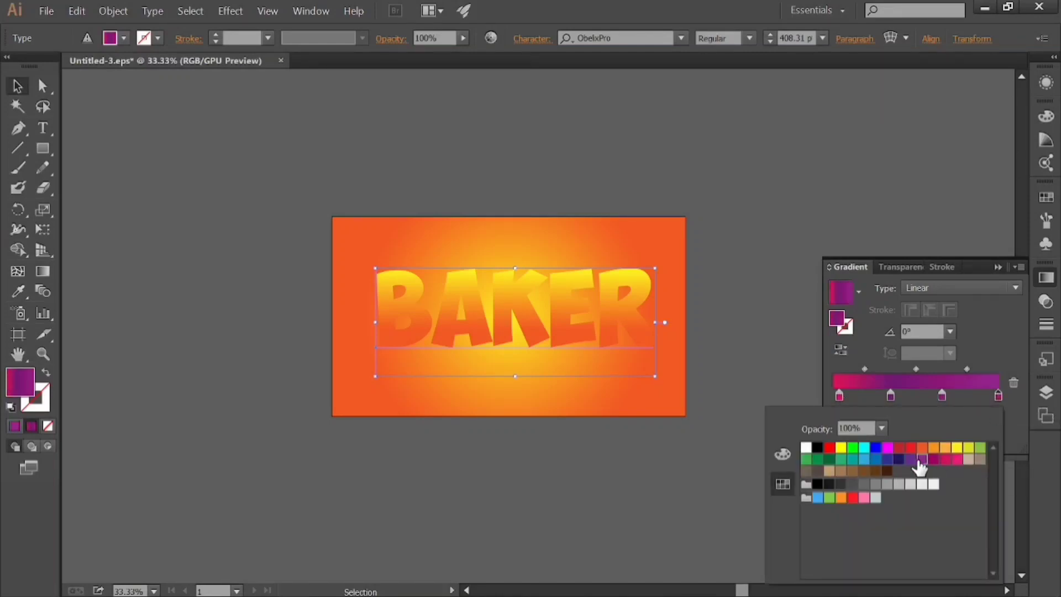
click(912, 459)
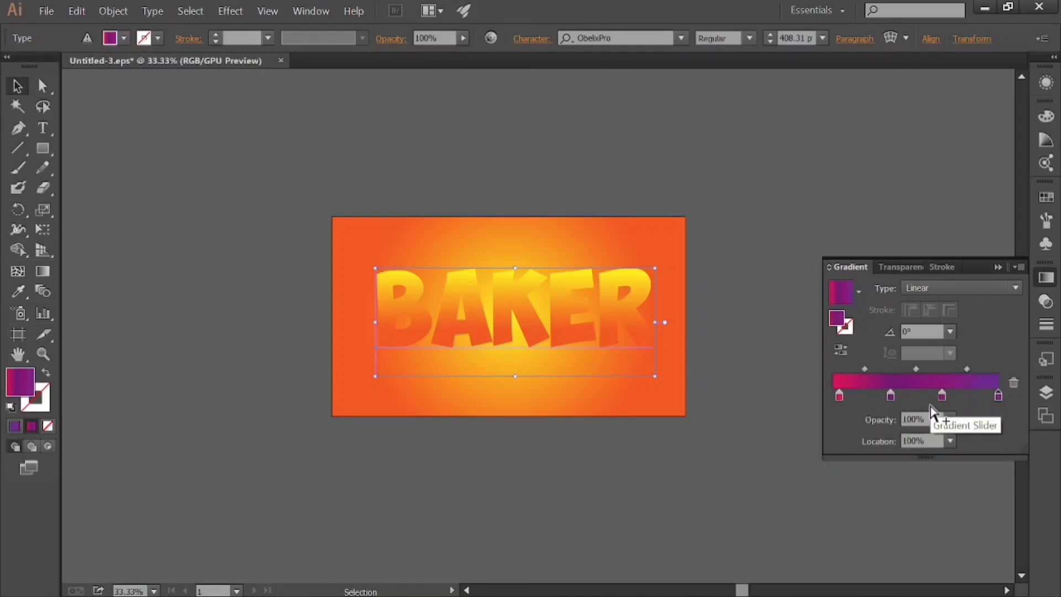
Set the third gradient stop at 65.68% to the magenta swatch R=158 G=0 B=93.
double_click(942, 395)
click(934, 460)
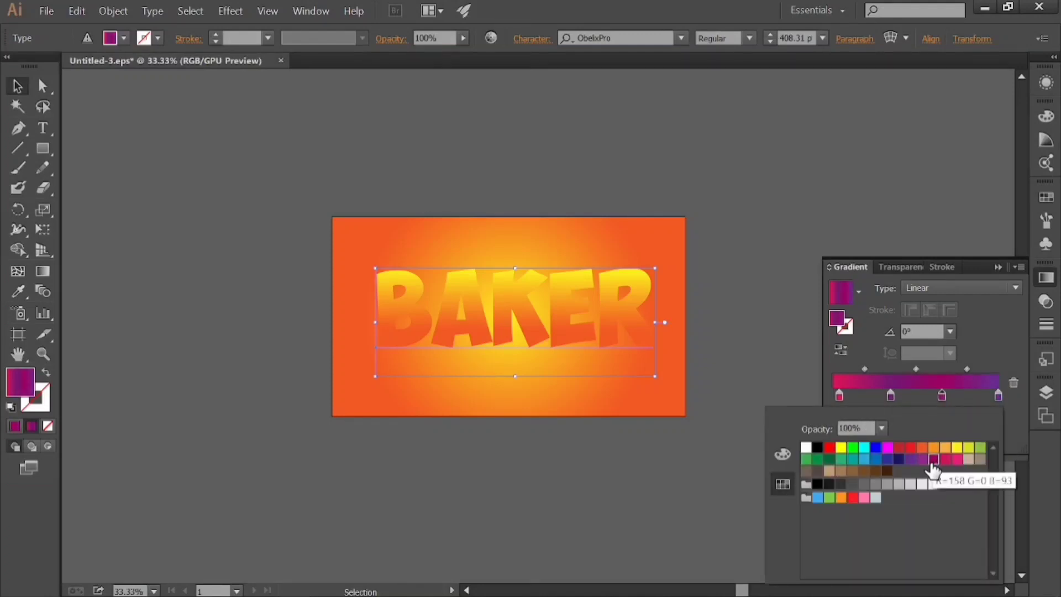
click(1047, 280)
Apply a Transform effect to the lower purple fill with 99.9% horizontal scale, 0.3 px vertical move and 30 copies.
click(1046, 83)
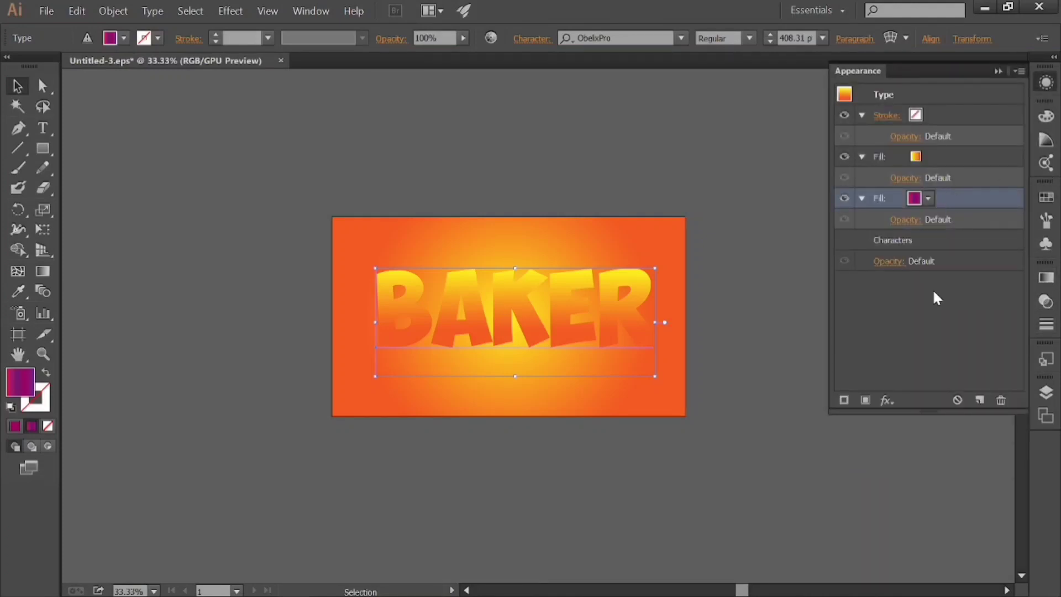
click(887, 399)
mouse_move(912, 78)
click(810, 134)
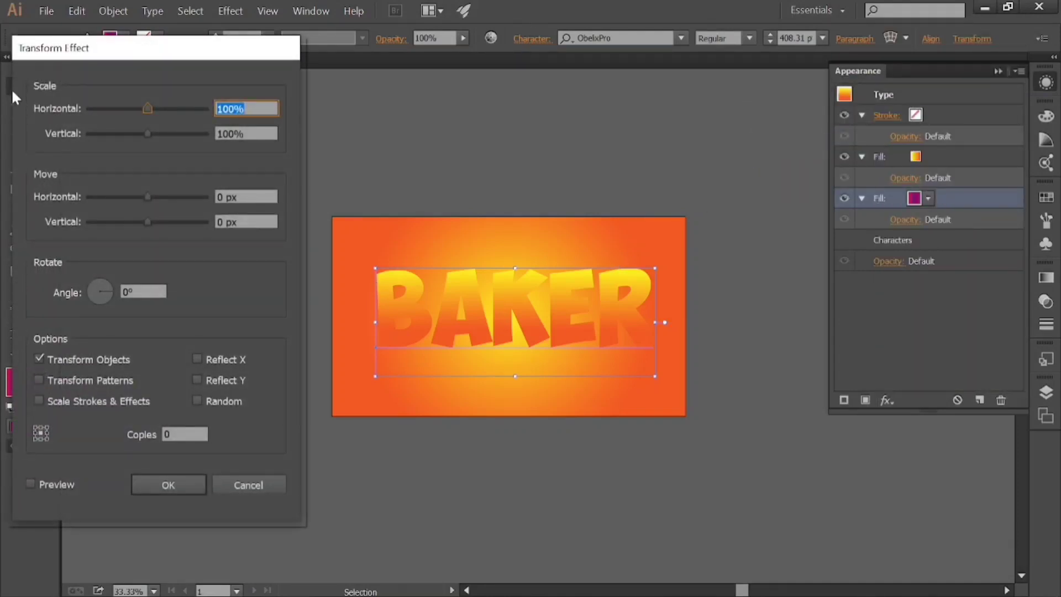
text(99.9)
click(223, 216)
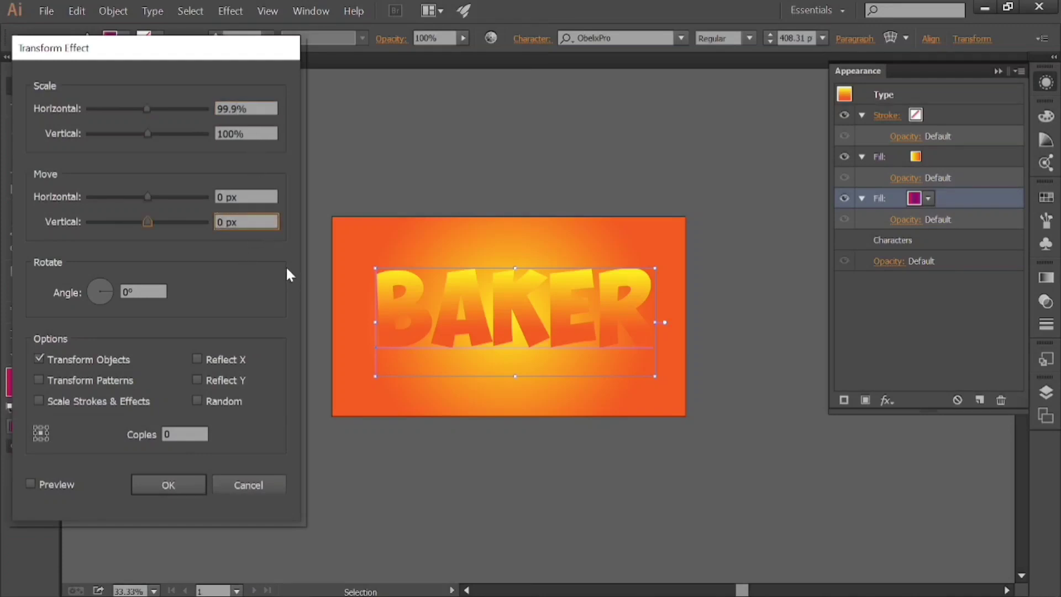
text(.3)
click(185, 433)
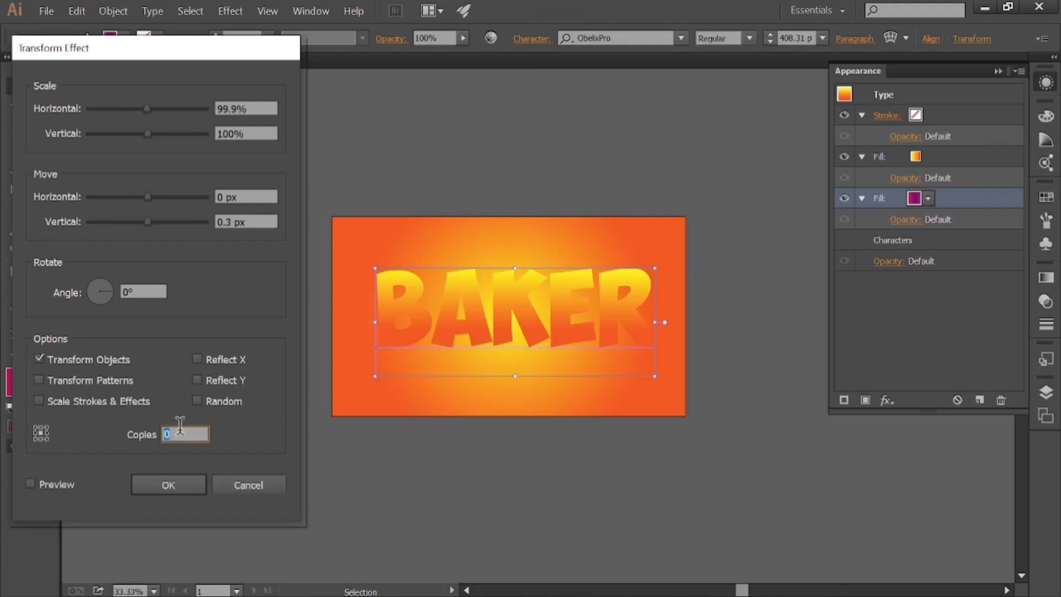
text(30)
click(30, 483)
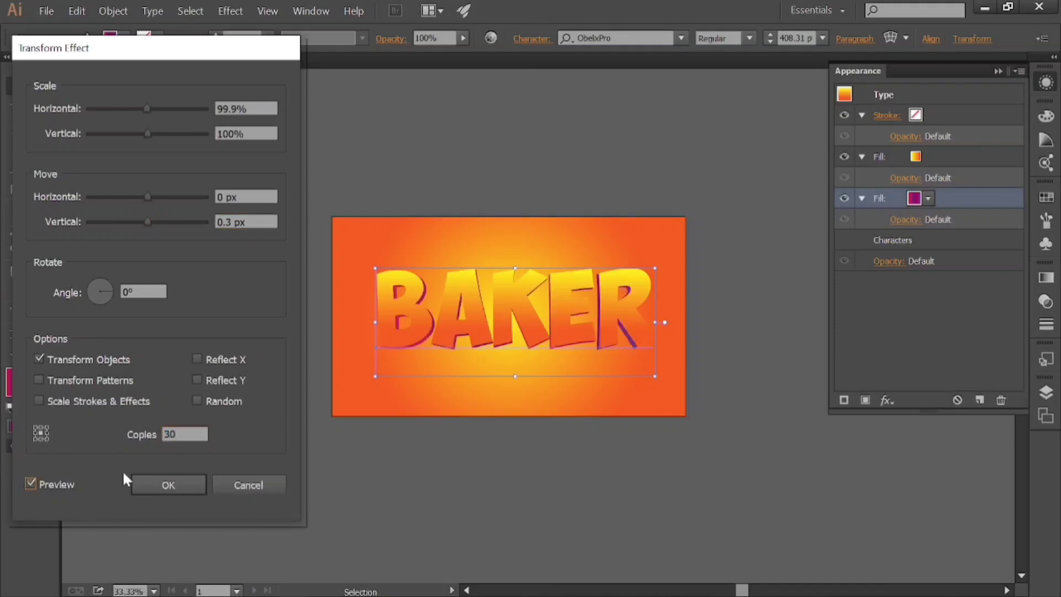
click(156, 481)
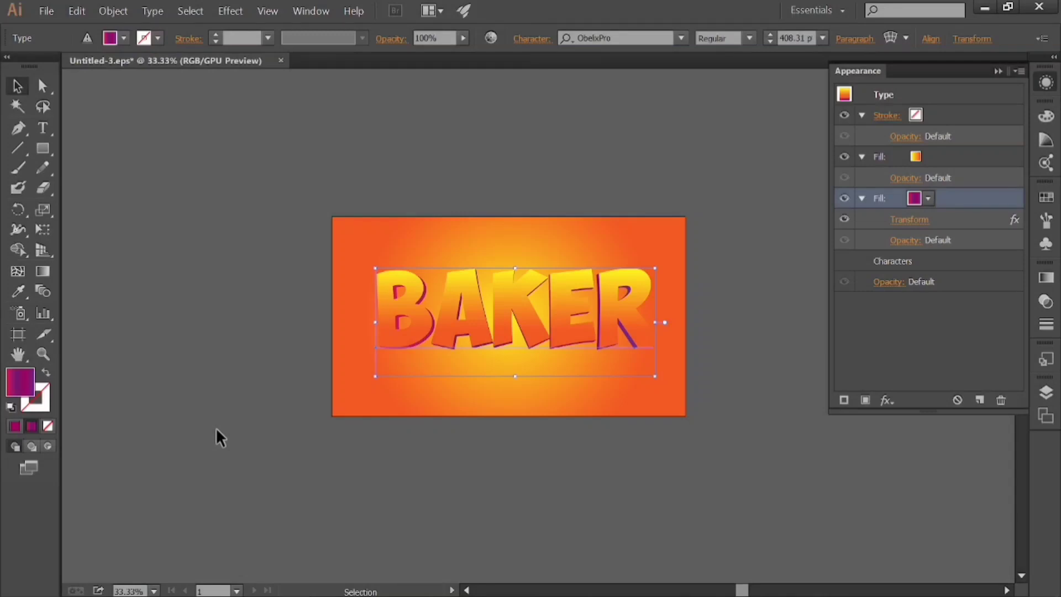
Duplicate the upper yellow-to-orange fill in the BAKER text's appearance.
click(959, 157)
click(977, 395)
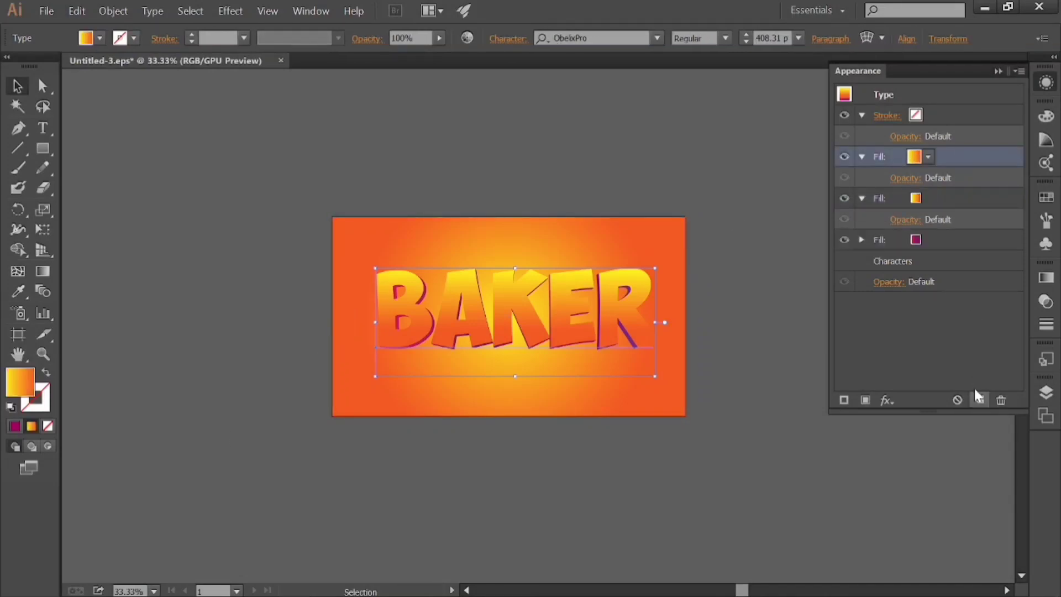
Recolor the topmost fill of the BAKER text to solid blue.
click(951, 199)
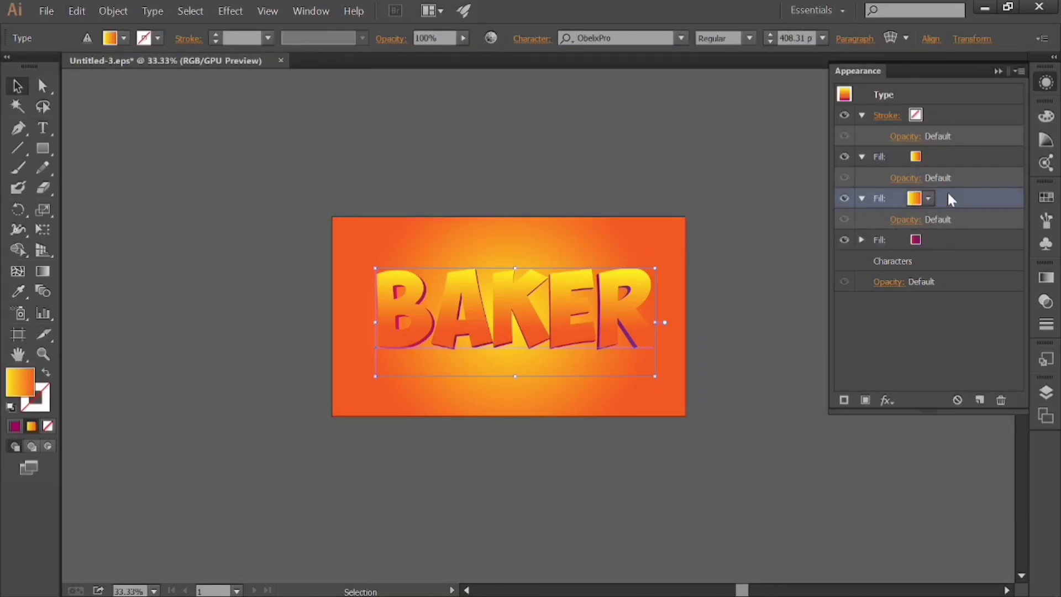
click(916, 156)
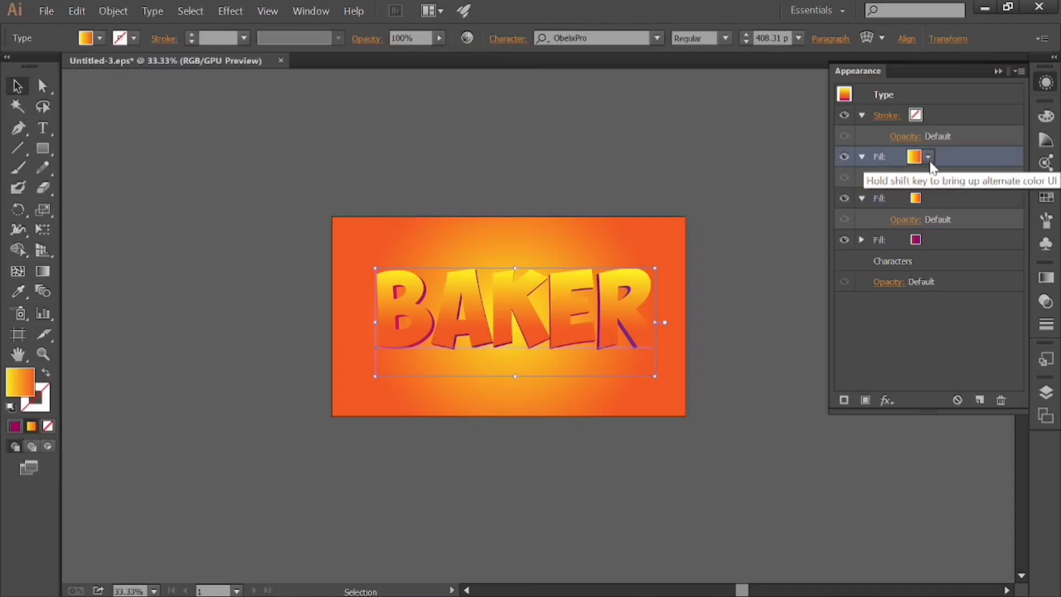
click(928, 156)
click(852, 185)
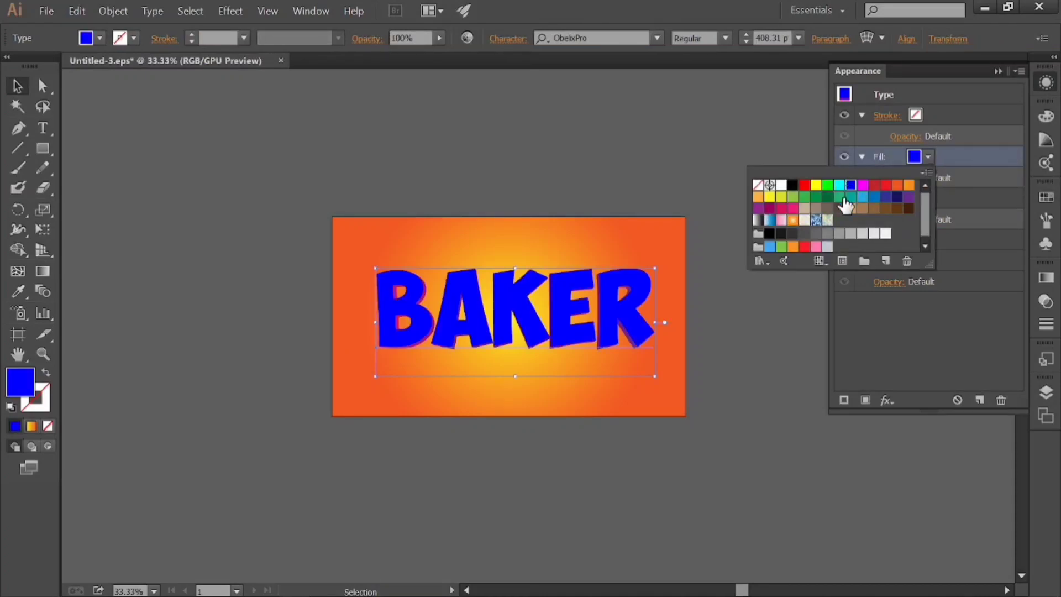
Apply a Transform effect with 97% horizontal scale and 8 px vertical move to the blue fill, and move that fill below the magenta fill.
click(886, 399)
mouse_move(927, 91)
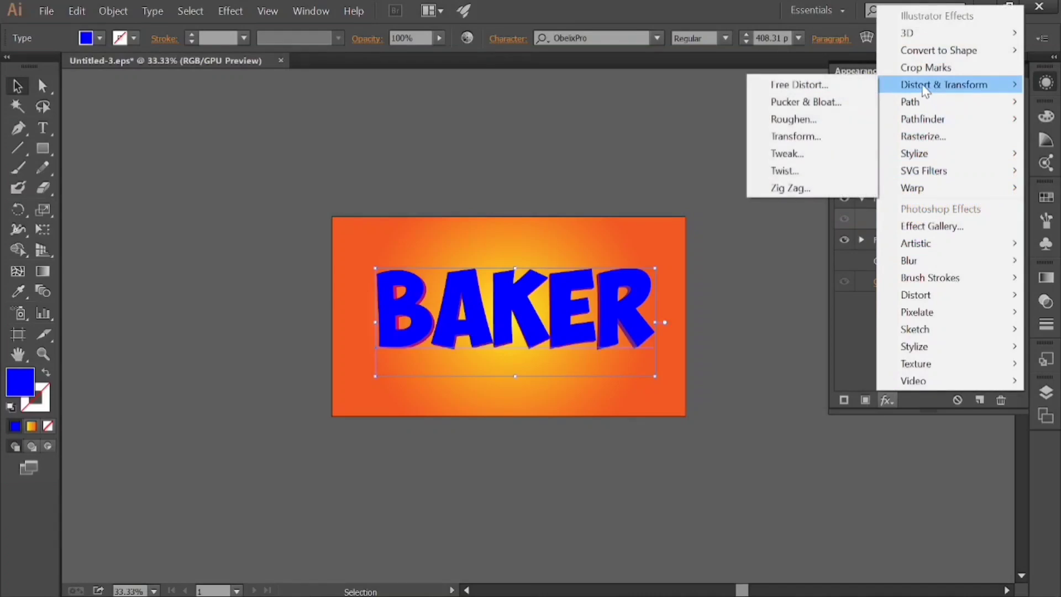
click(791, 137)
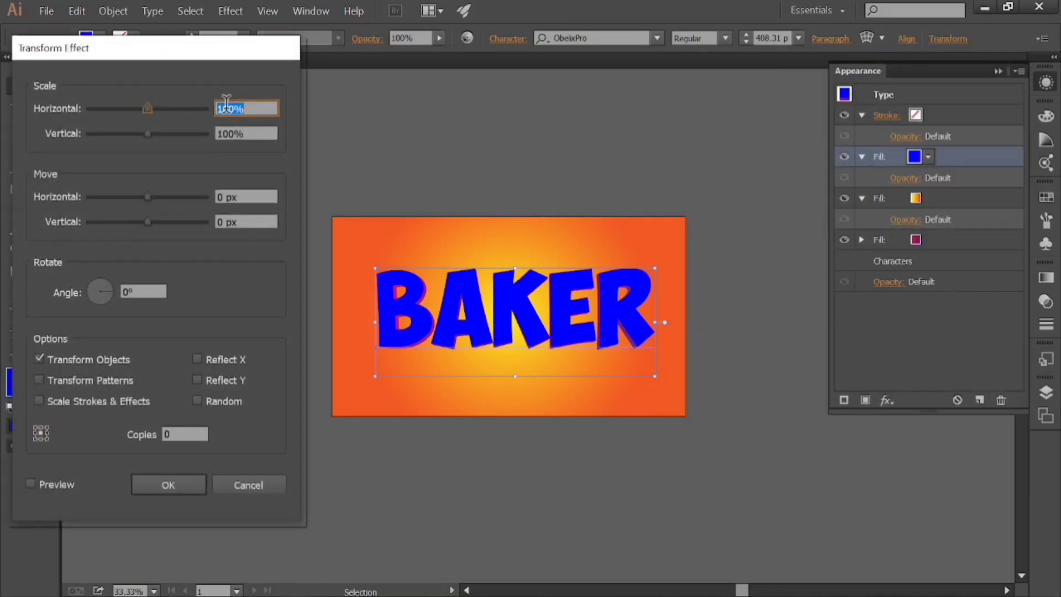
text(97)
drag(220, 222, 225, 223)
text(5)
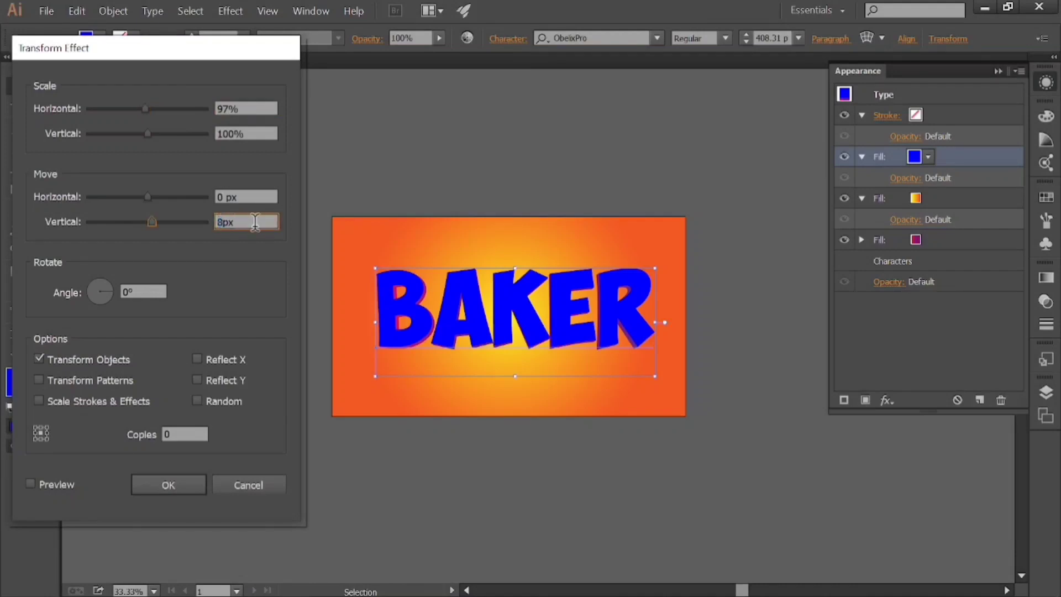
click(168, 486)
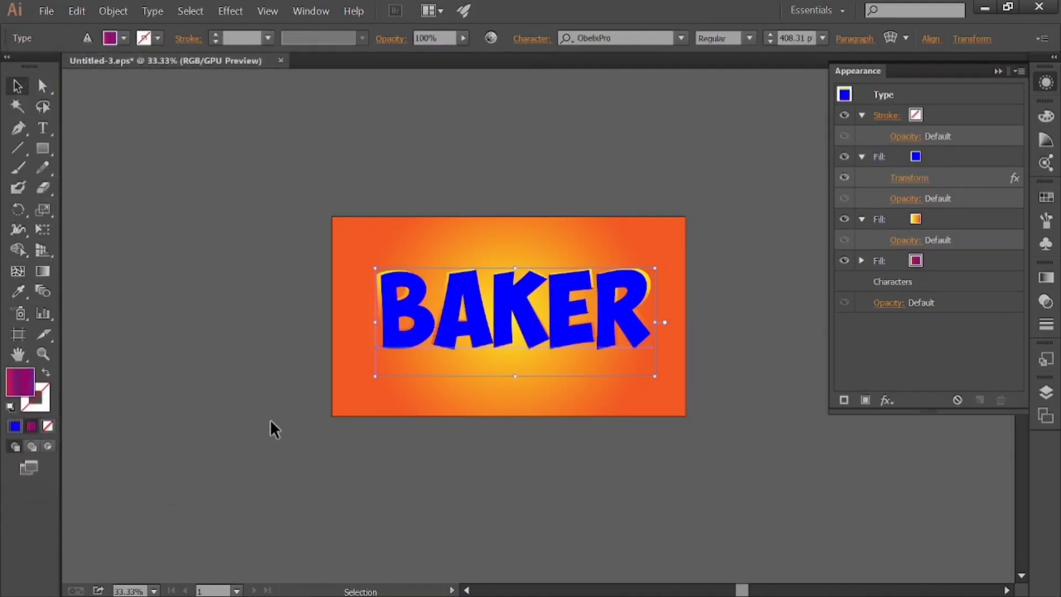
click(940, 157)
drag(940, 156, 938, 271)
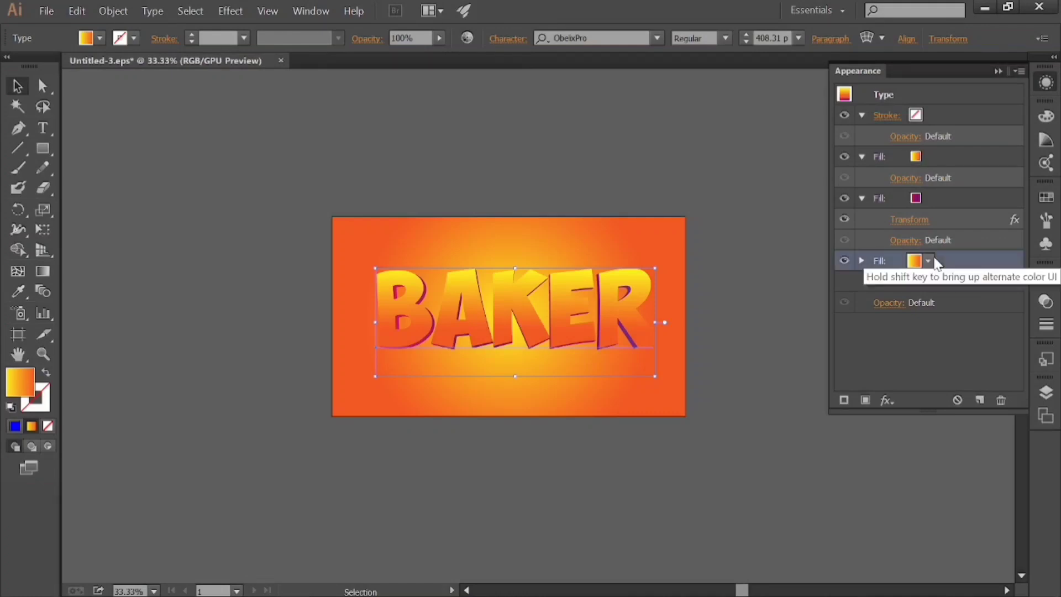
Add an Offset Path effect of about 33 px with round joins to the blue bottom fill.
click(935, 267)
click(887, 399)
mouse_move(909, 105)
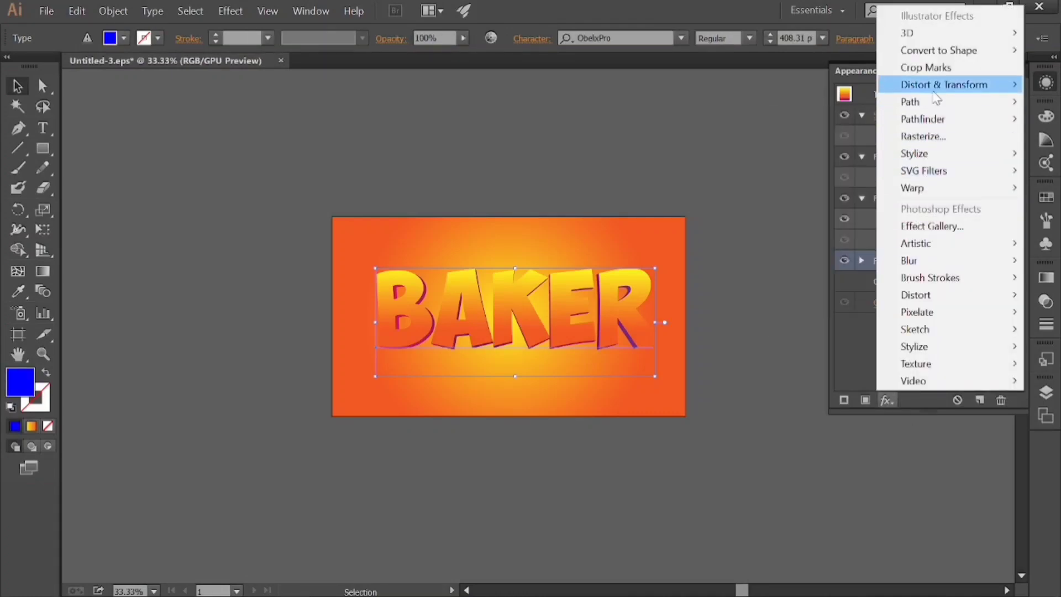
click(841, 104)
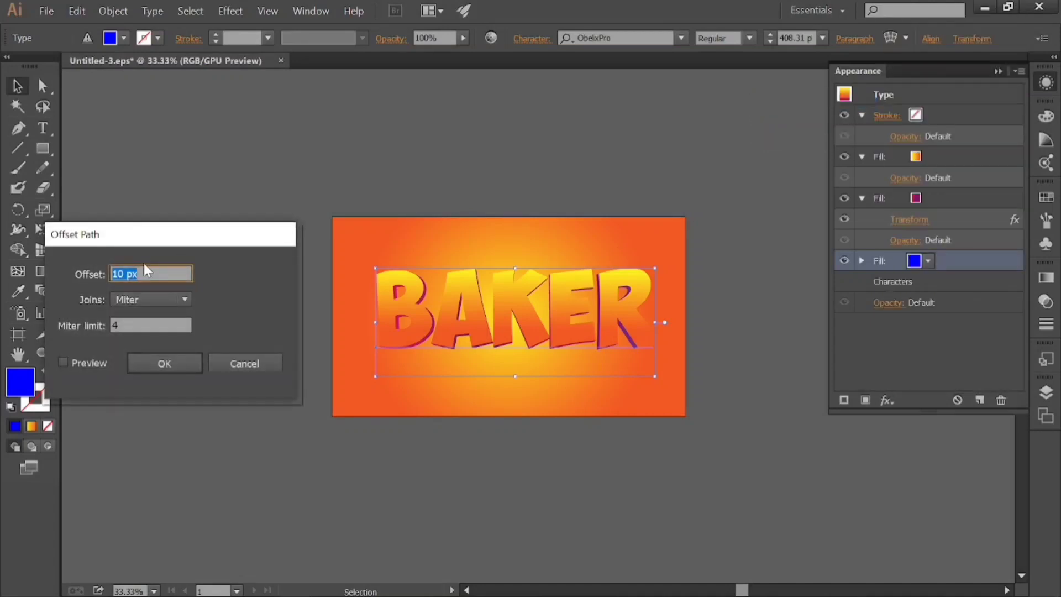
text(20)
click(63, 362)
click(135, 299)
click(149, 318)
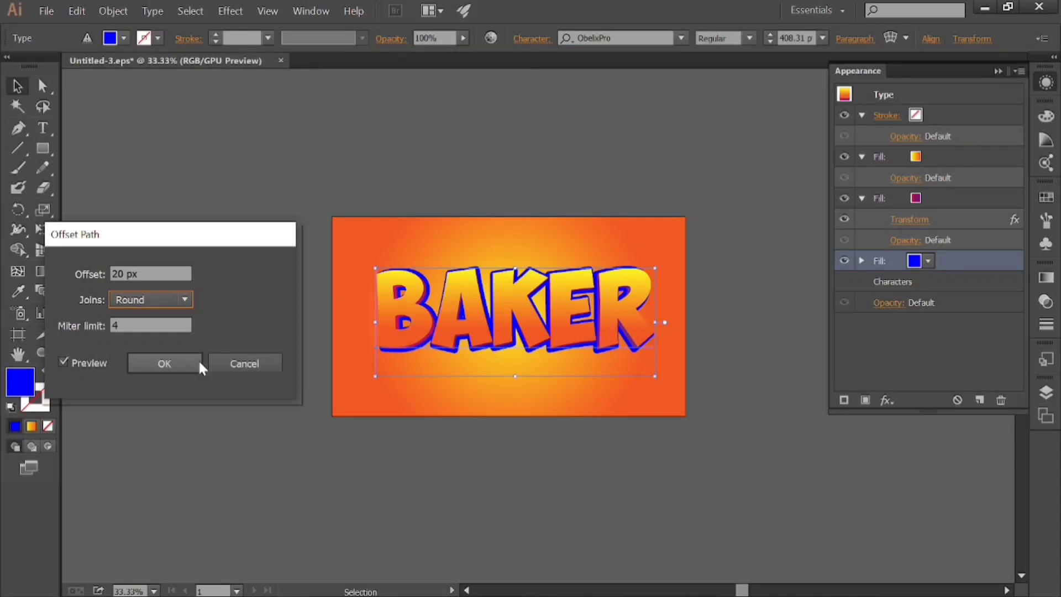
scroll(125, 270, up, 3)
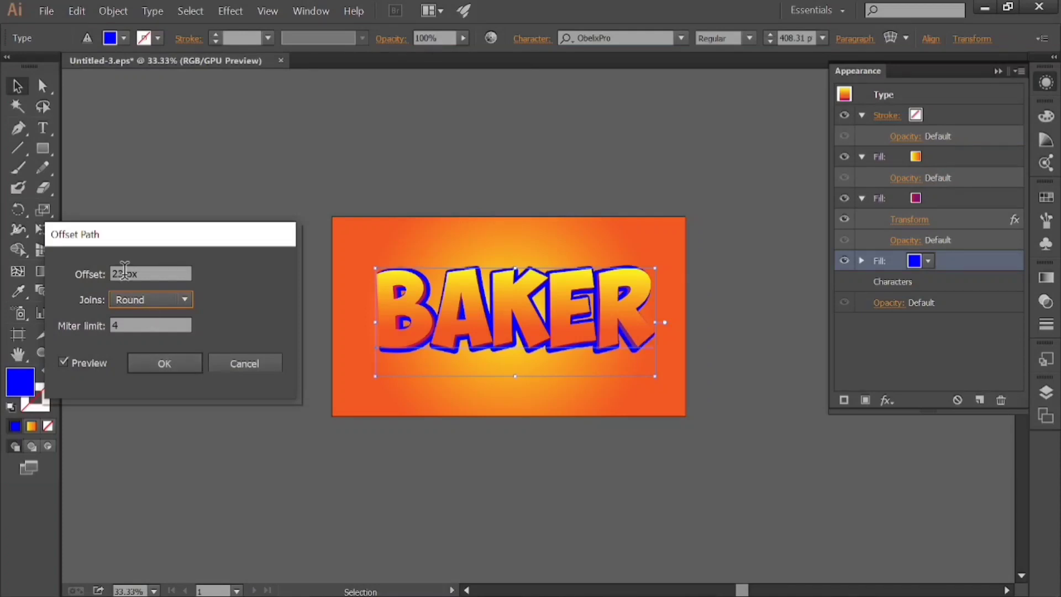
scroll(125, 270, up, 8)
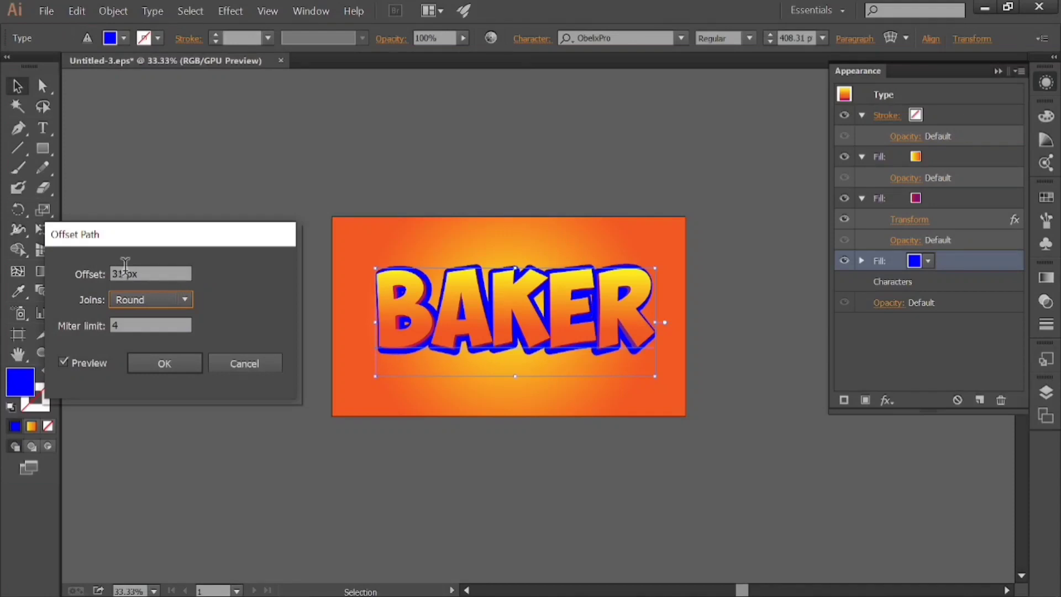
scroll(125, 266, up, 2)
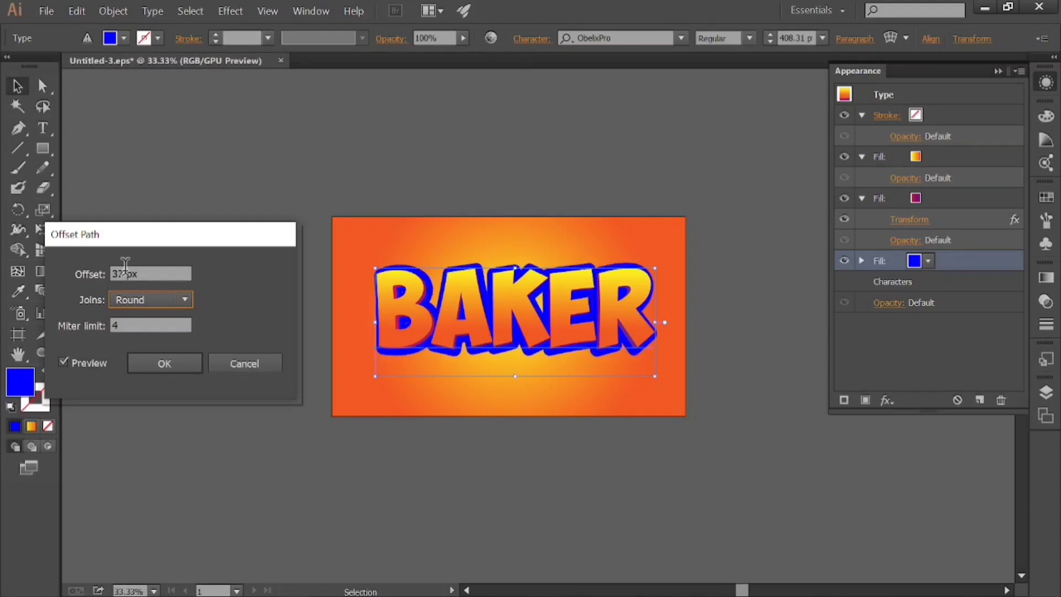
click(164, 363)
Change the blue bottom fill to the White, Black linear gradient at a 90° angle.
key(ctrl+F9)
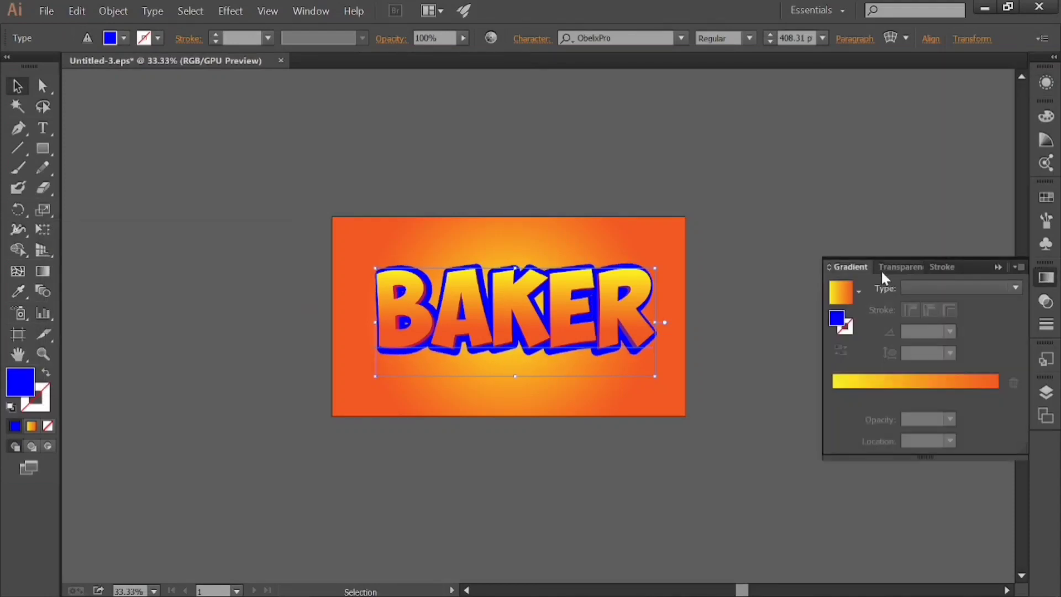
click(859, 292)
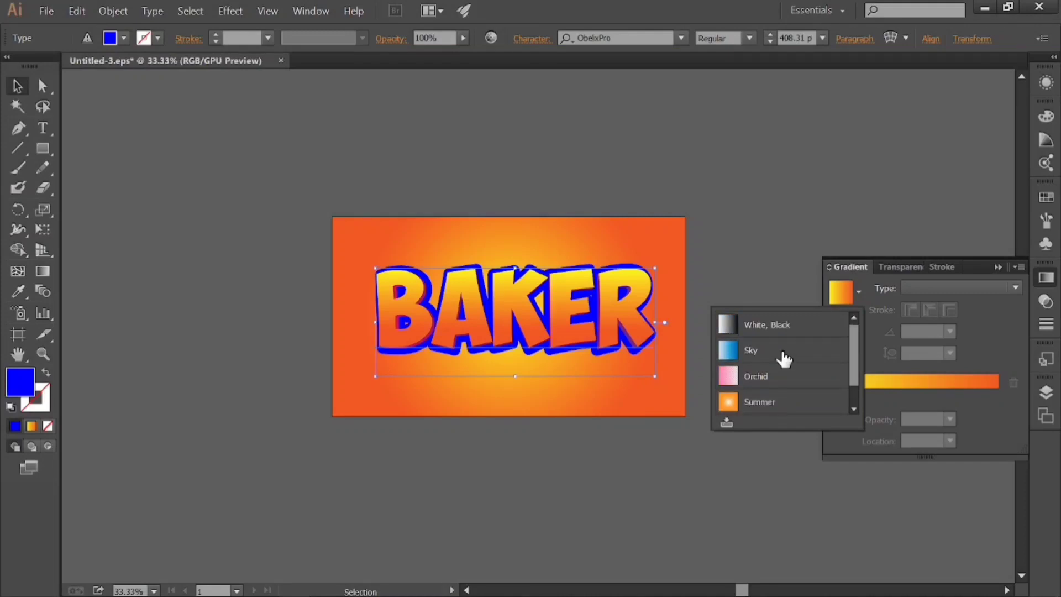
click(786, 327)
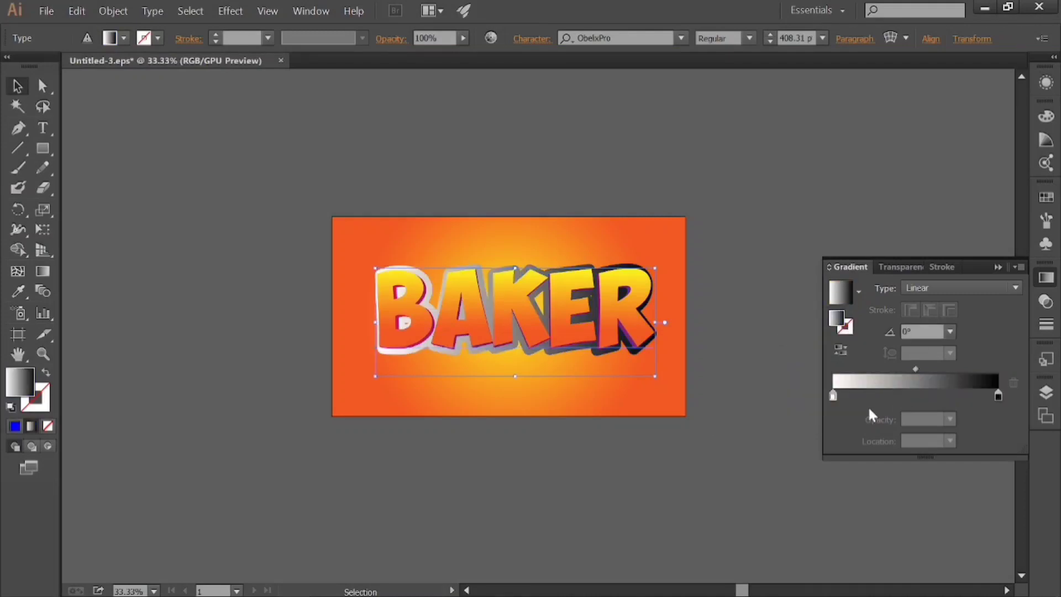
click(950, 331)
click(976, 97)
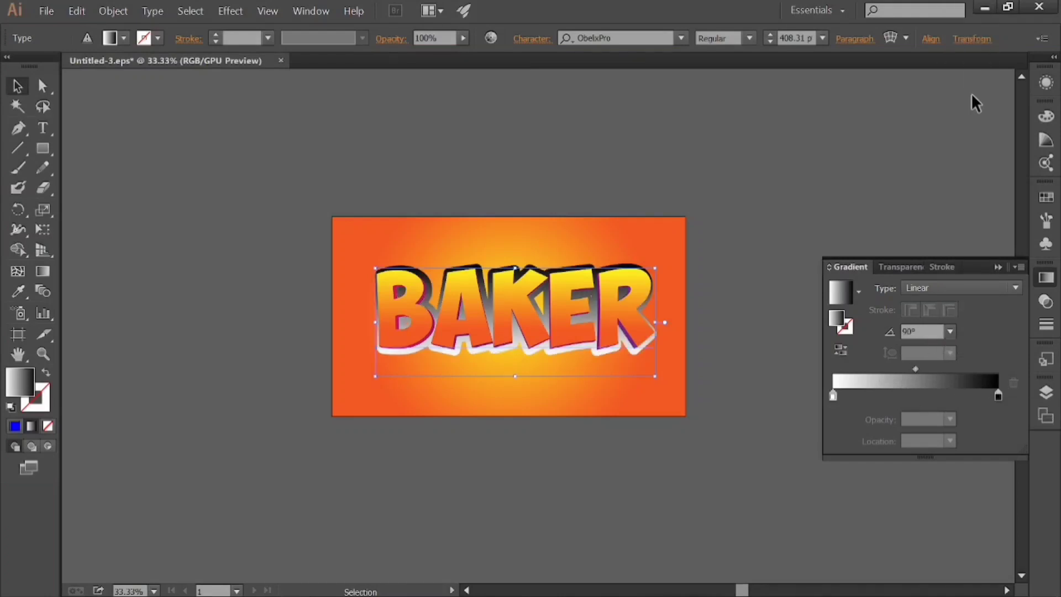
double_click(998, 395)
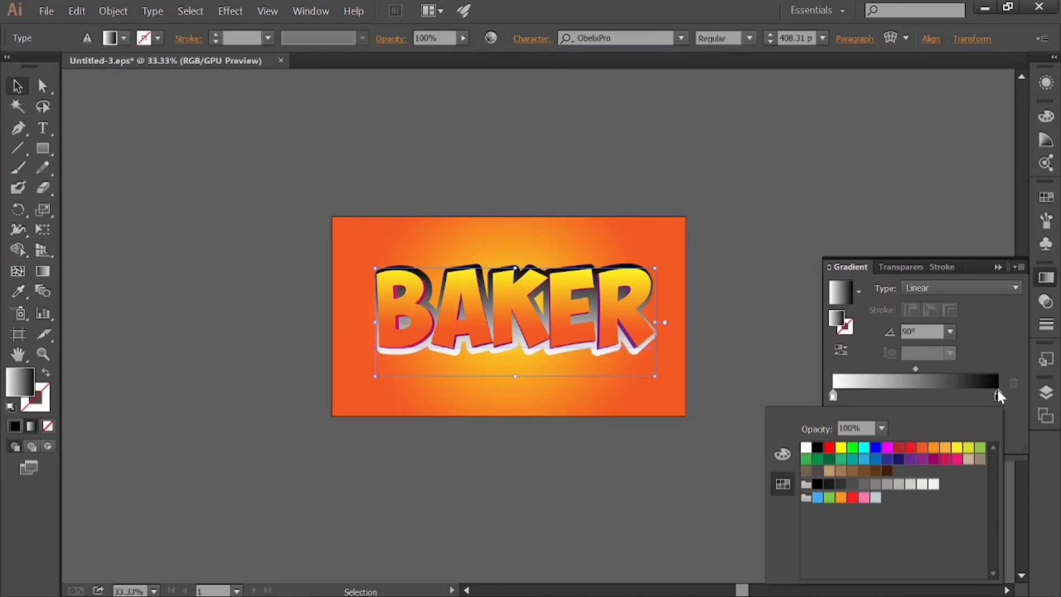
click(1046, 116)
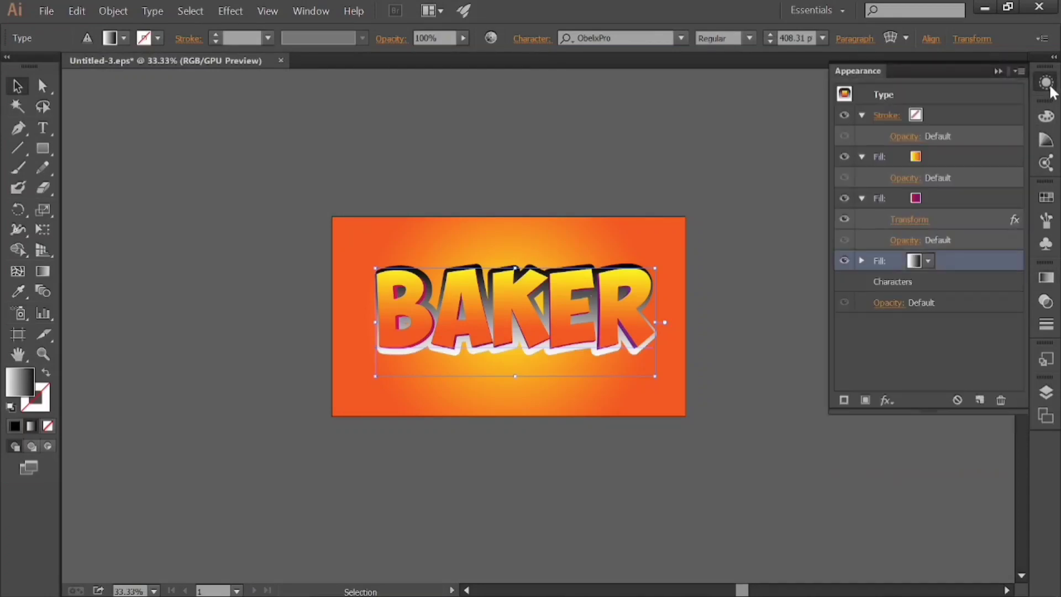
click(929, 260)
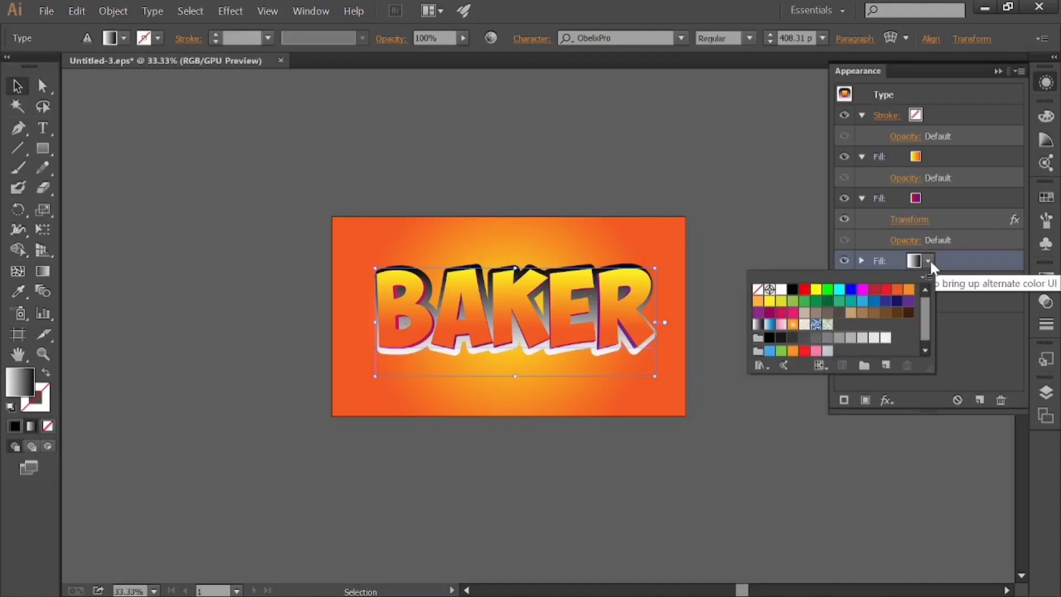
click(1047, 277)
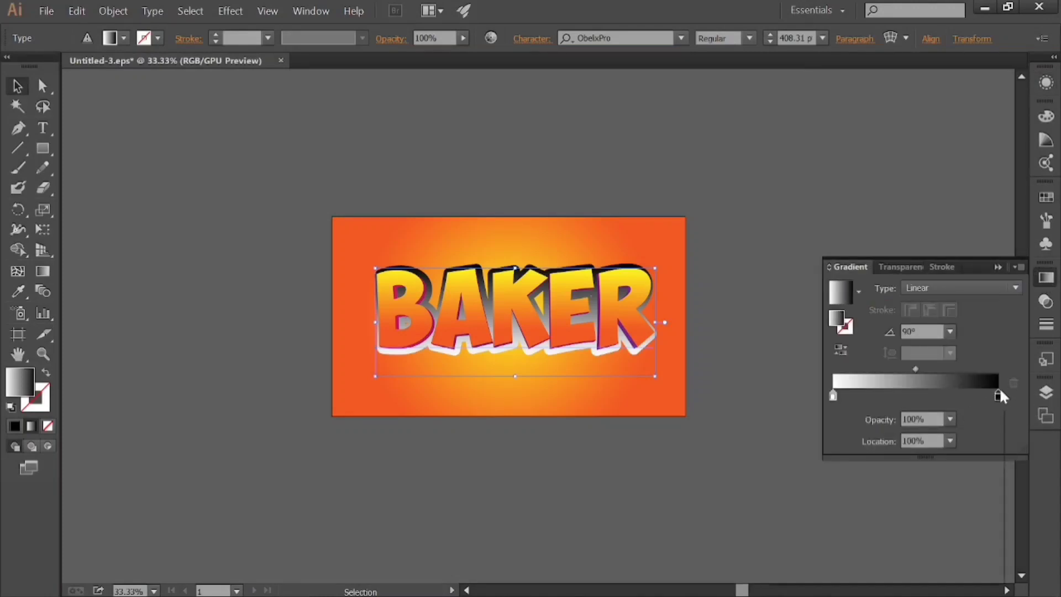
Recolor the black end stop of the bottom fill's gradient to the dark magenta swatch.
double_click(998, 395)
click(933, 459)
click(944, 460)
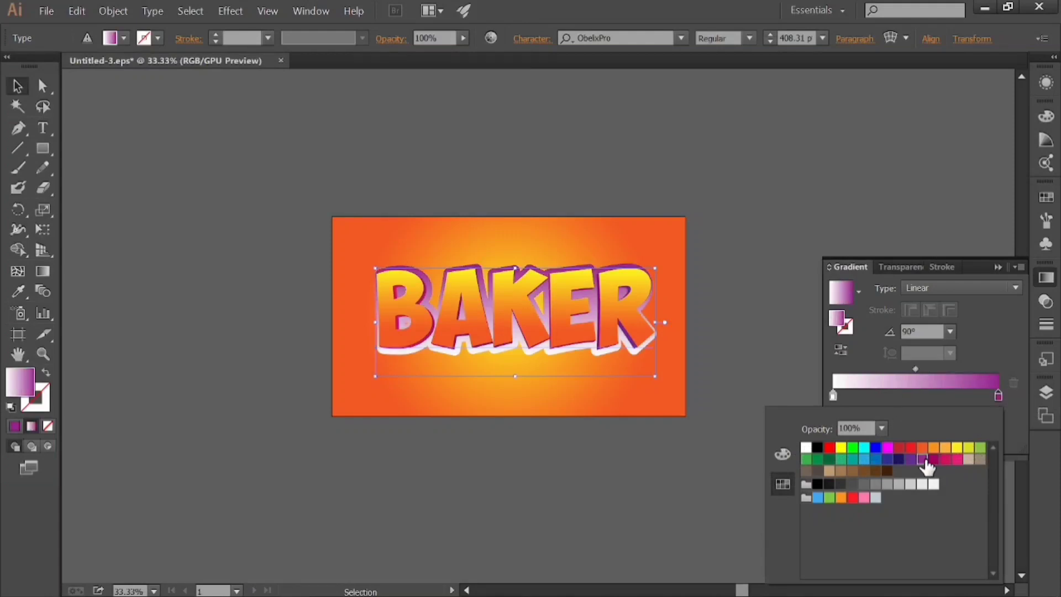
click(934, 460)
click(944, 459)
click(934, 460)
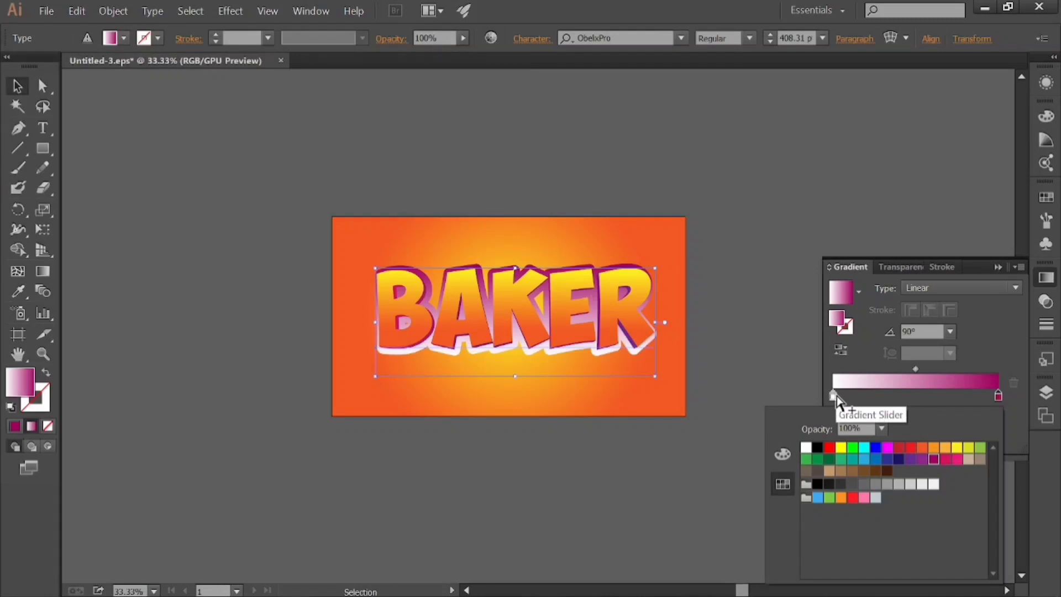
Recolor the white start stop of the bottom fill's gradient to the purple swatch R=147 G=39 B=143.
click(834, 394)
double_click(833, 394)
click(934, 460)
click(923, 459)
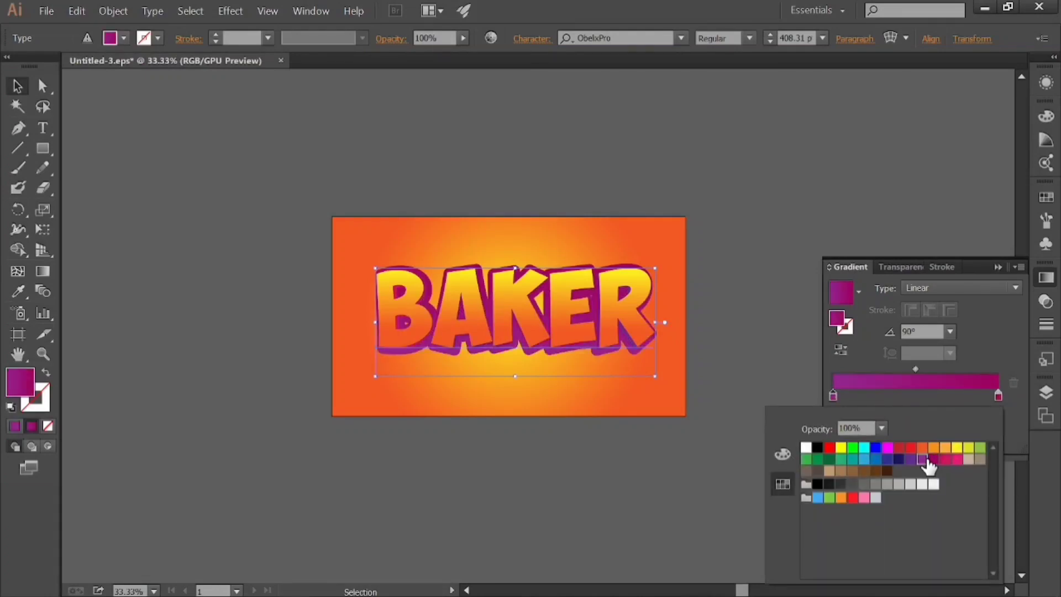
click(944, 460)
click(956, 460)
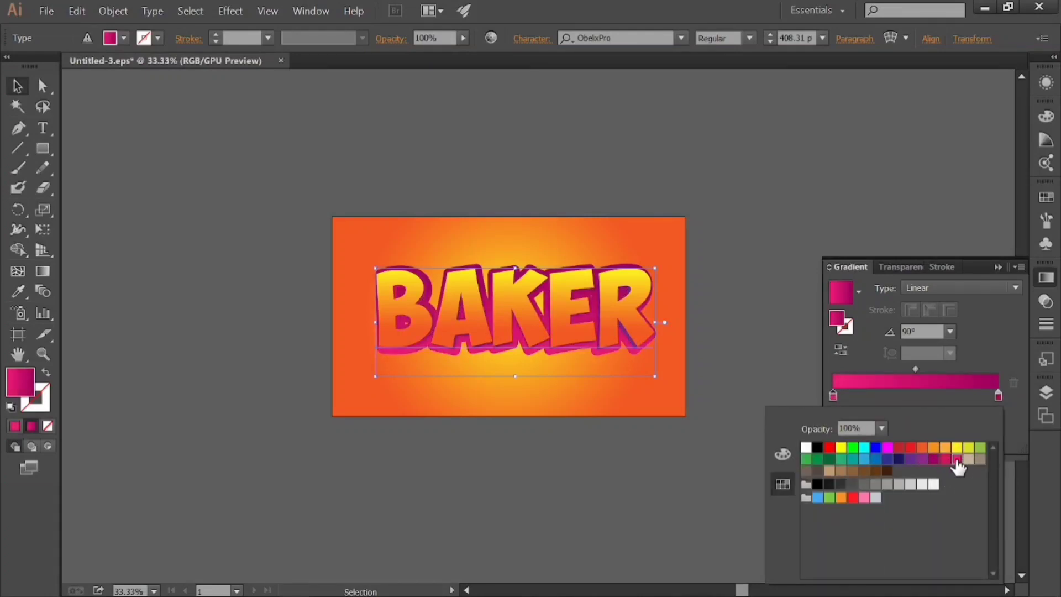
click(944, 459)
click(934, 459)
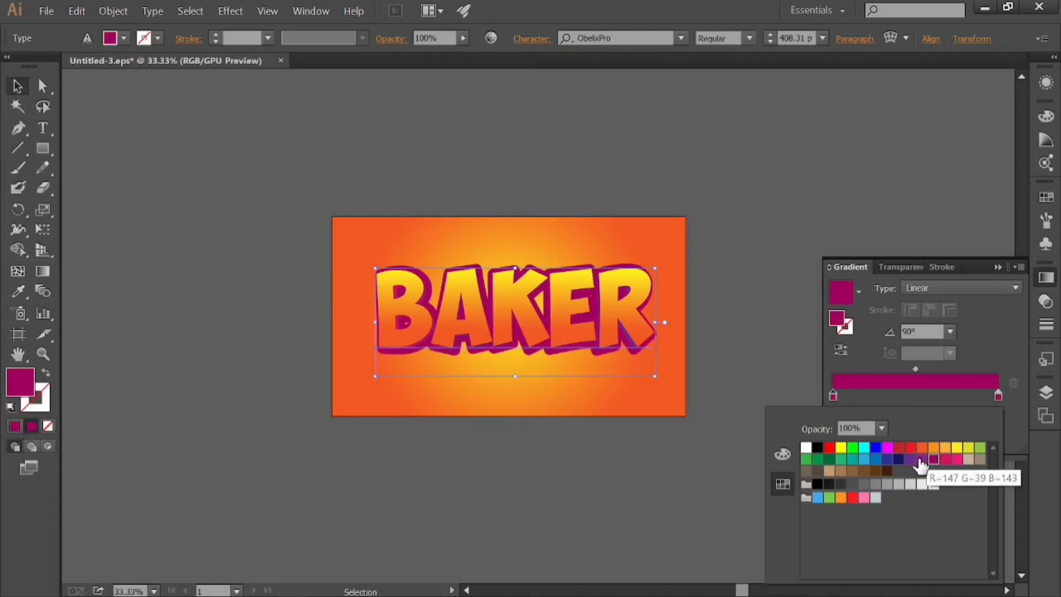
click(922, 459)
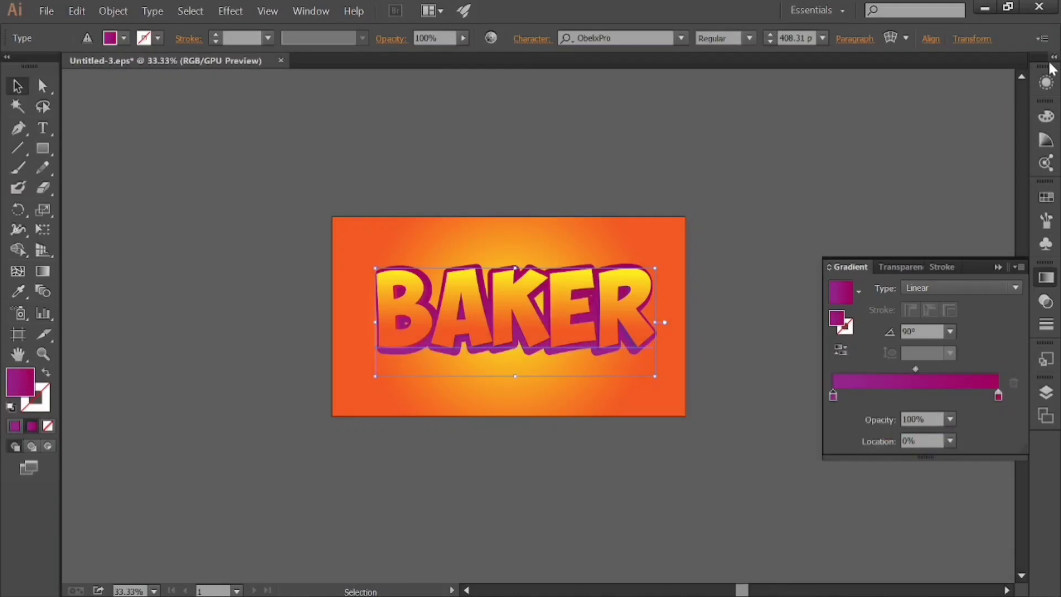
Set the end stop of the bottom fill's gradient to a custom very dark purple.
click(1046, 83)
click(1046, 277)
double_click(998, 396)
double_click(20, 382)
click(854, 284)
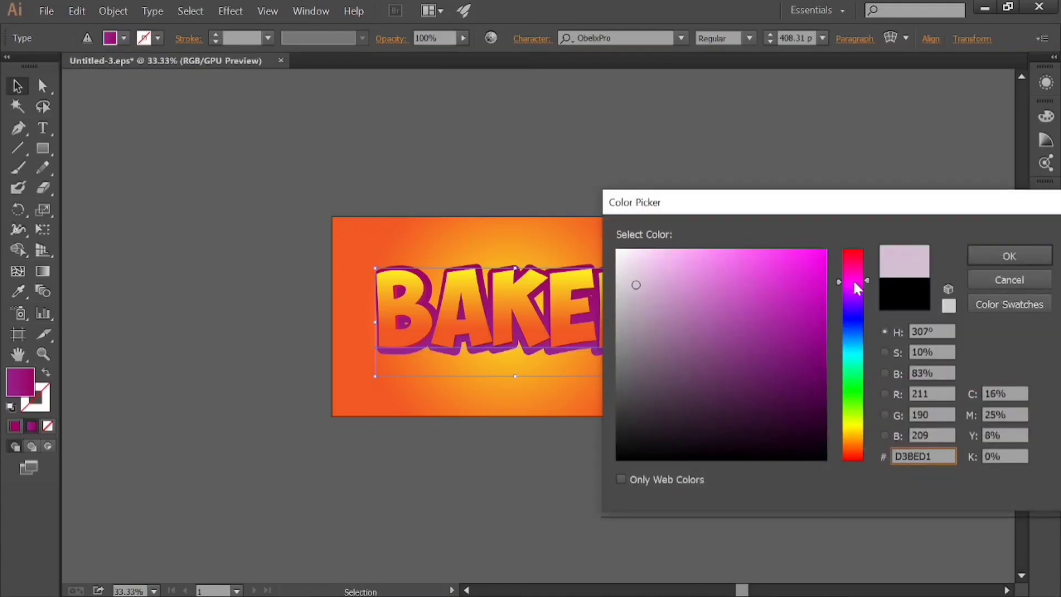
click(782, 344)
drag(781, 343, 788, 400)
click(1006, 257)
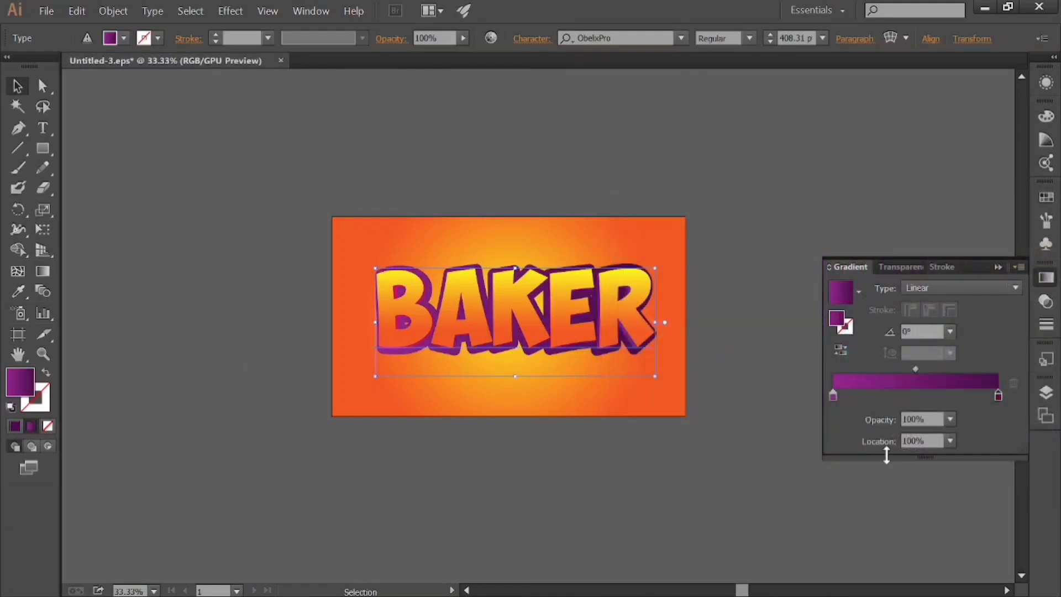
Duplicate the purple gradient fill at the bottom of the text's appearance.
click(1046, 82)
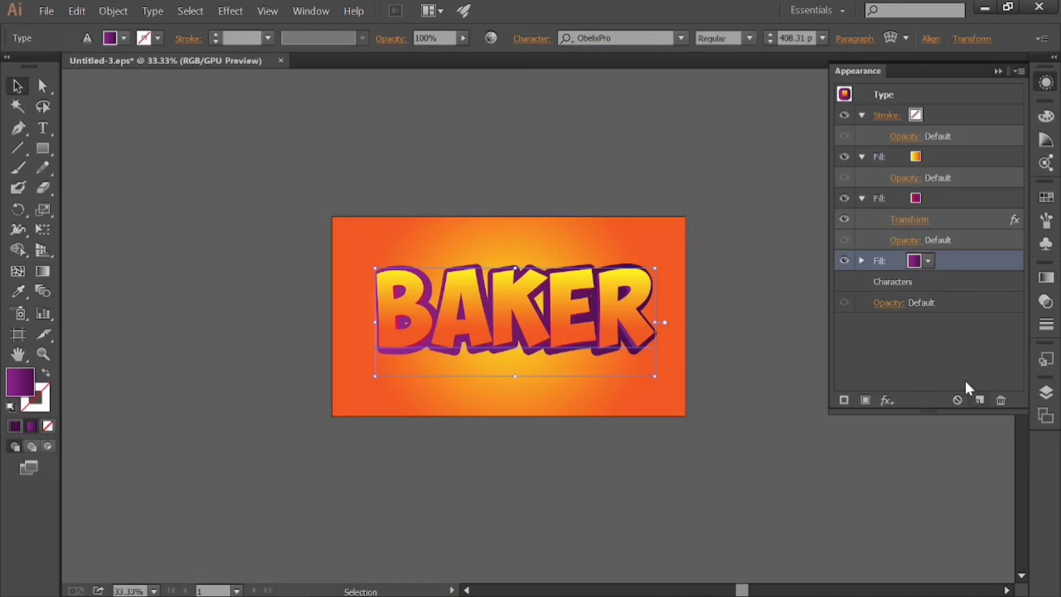
click(980, 400)
click(928, 283)
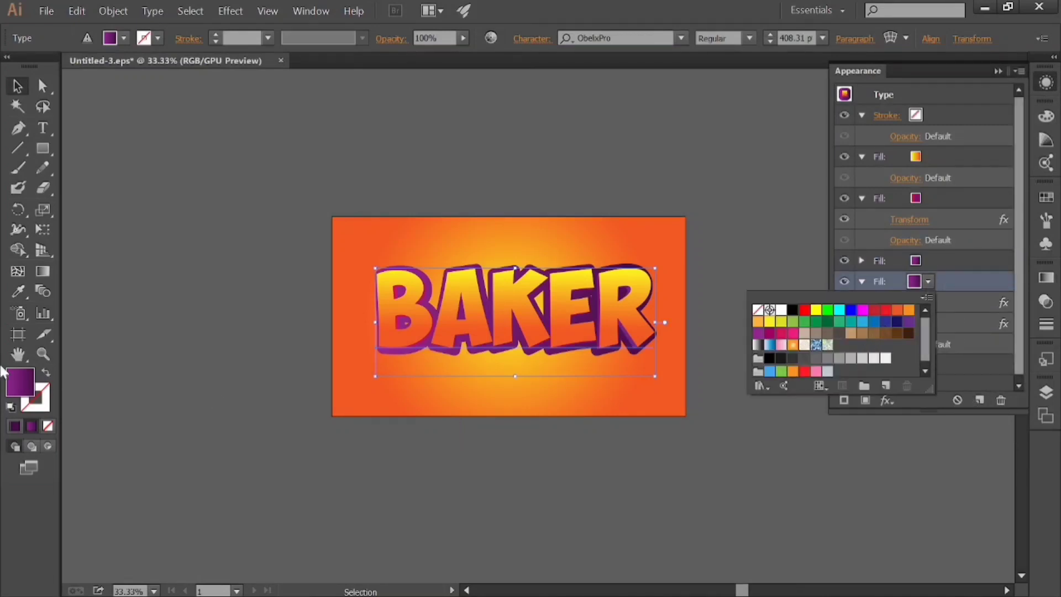
Set the gradient end color of the lower duplicate fill to dark violet #490B60.
double_click(15, 380)
click(851, 289)
drag(719, 373, 803, 379)
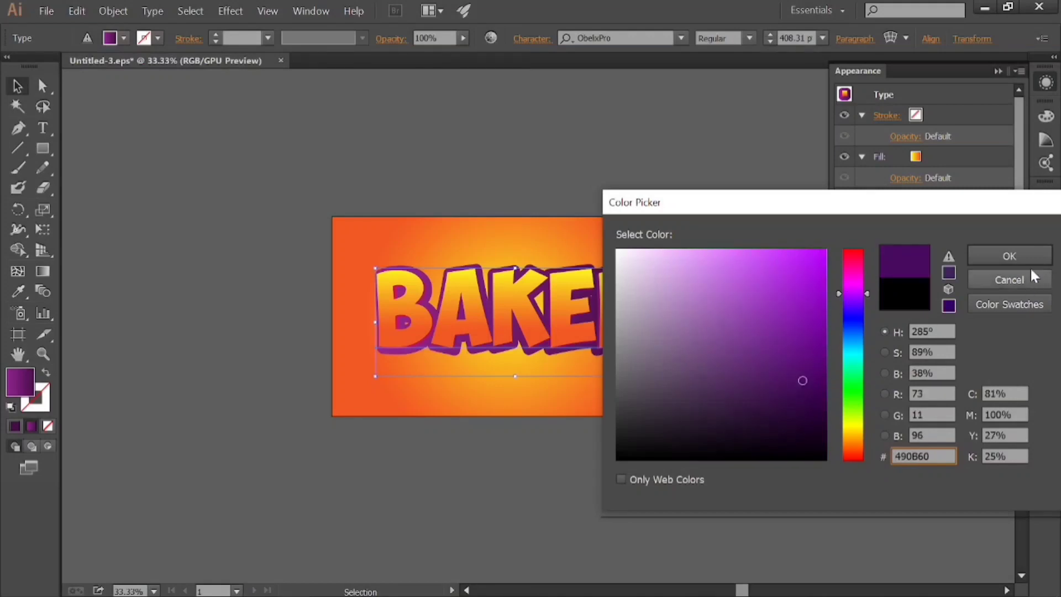
click(1009, 256)
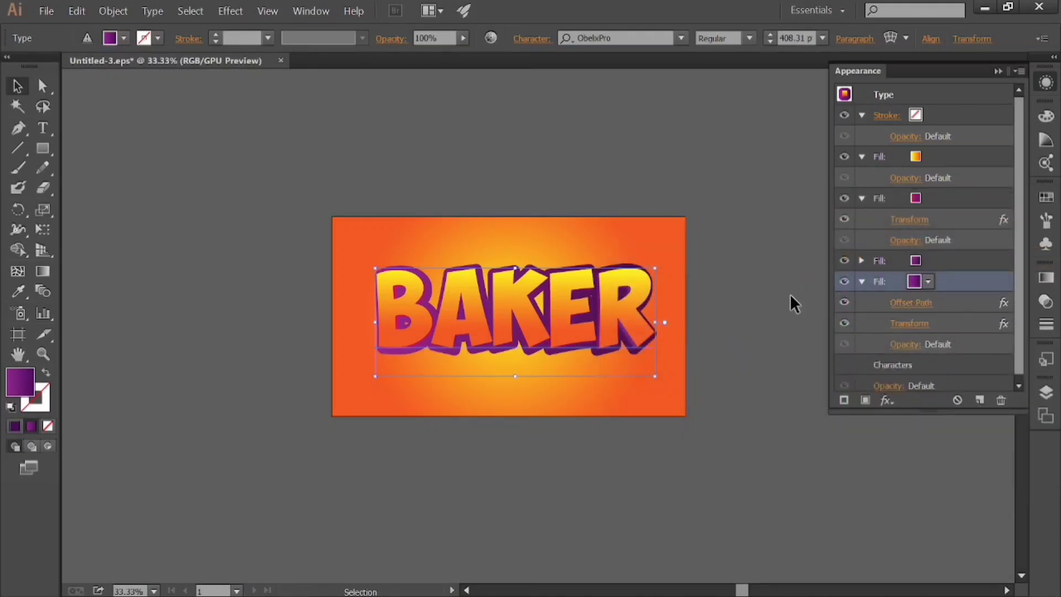
Change the selected gradient color of the text's bottom purple fill to dark purple #431344.
double_click(18, 380)
click(854, 284)
mouse_move(779, 388)
mouse_down()
mouse_move(801, 379)
mouse_move(750, 392)
mouse_move(770, 402)
mouse_up()
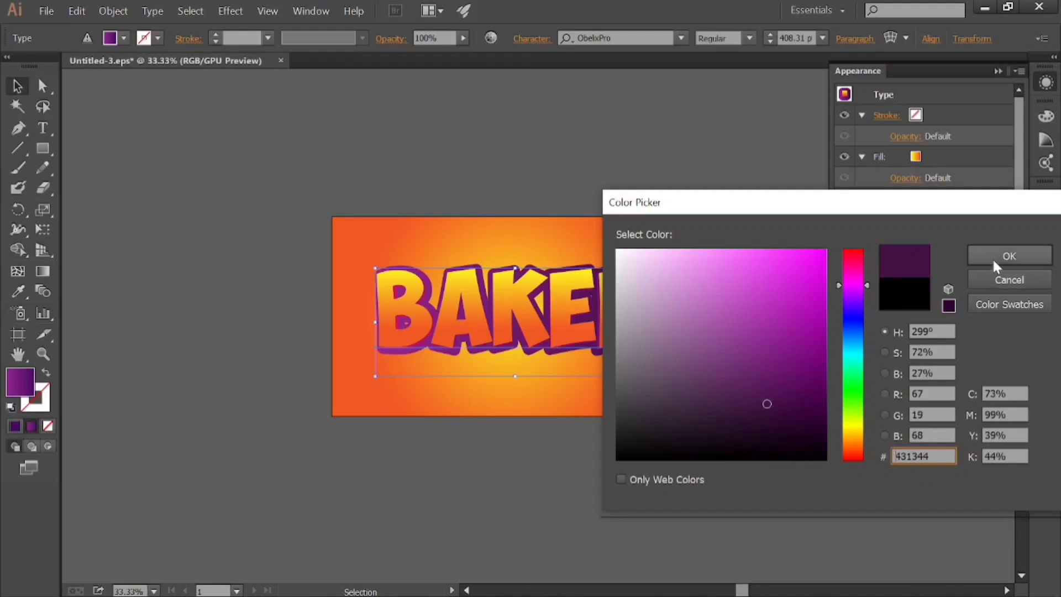
click(994, 257)
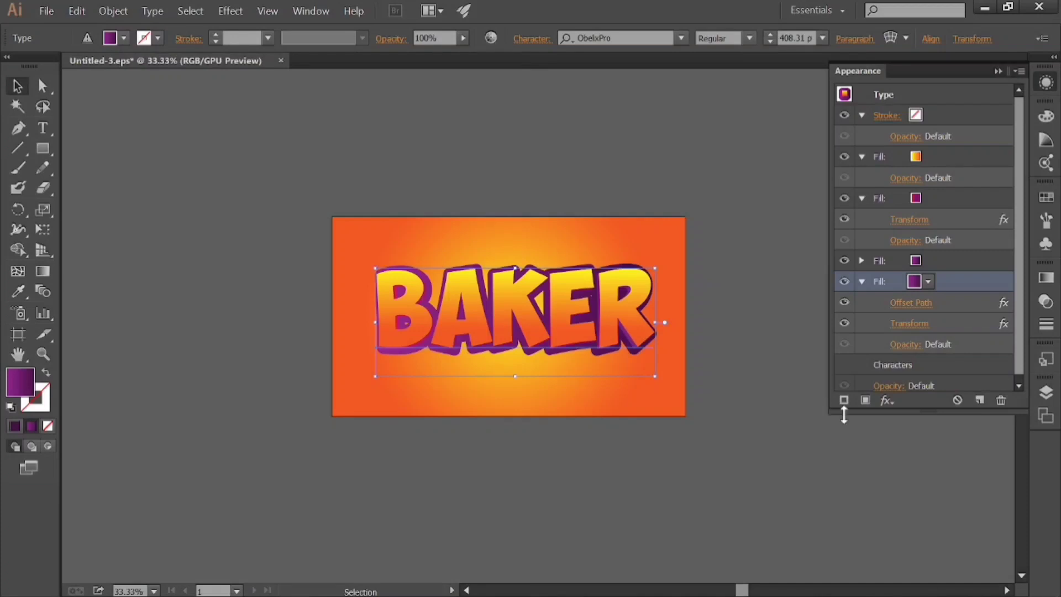
Set the bottom fill's Transform effect to 99.9% horizontal scale, 0.3 px vertical move and 50 copies.
click(917, 322)
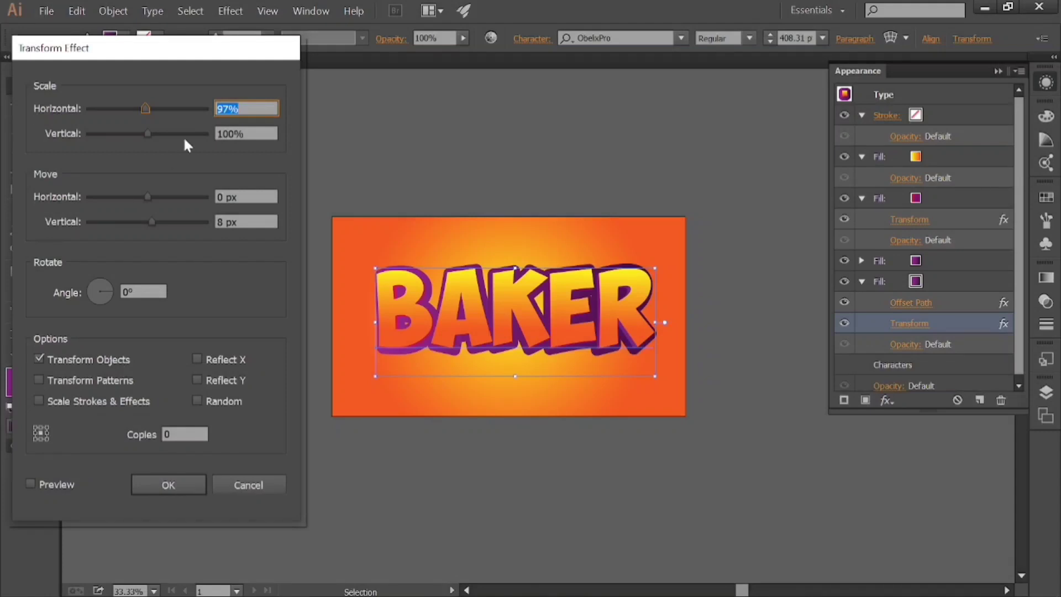
text(99.9)
click(223, 221)
key(BackSpace)
text(0.)
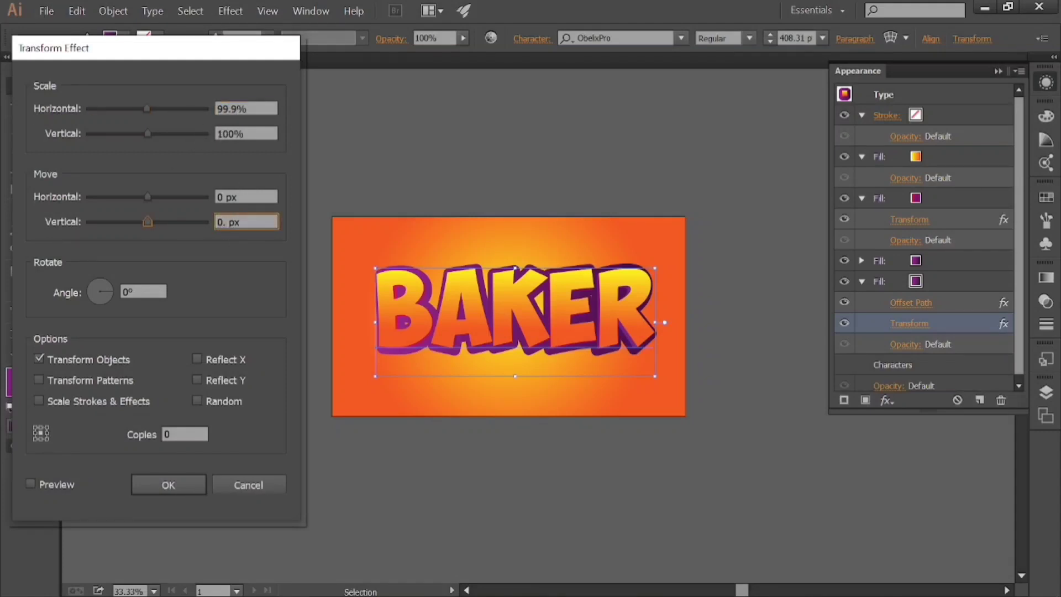
text(3)
double_click(177, 433)
text(40)
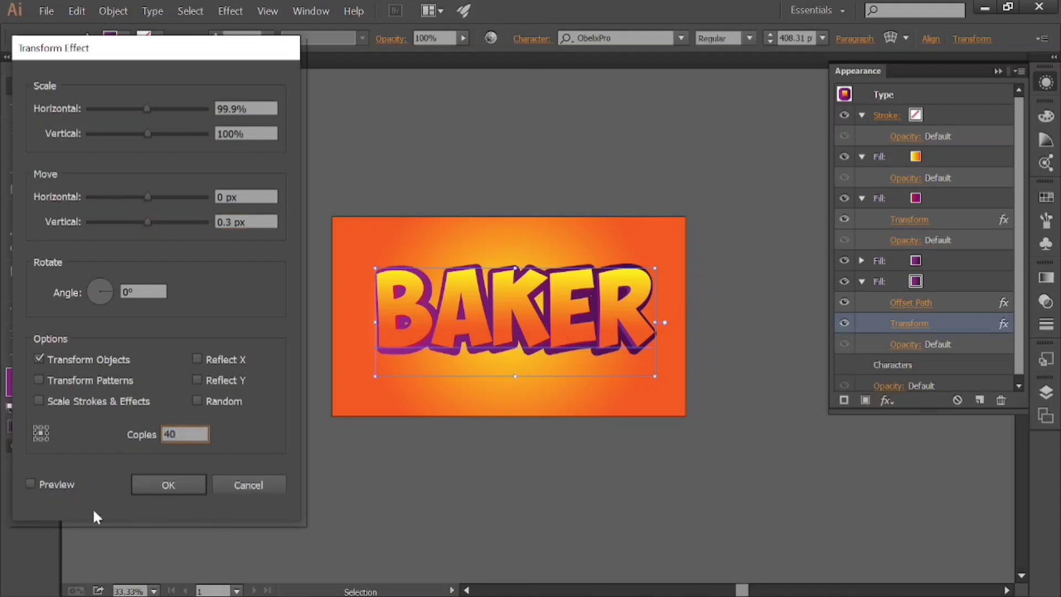
click(55, 484)
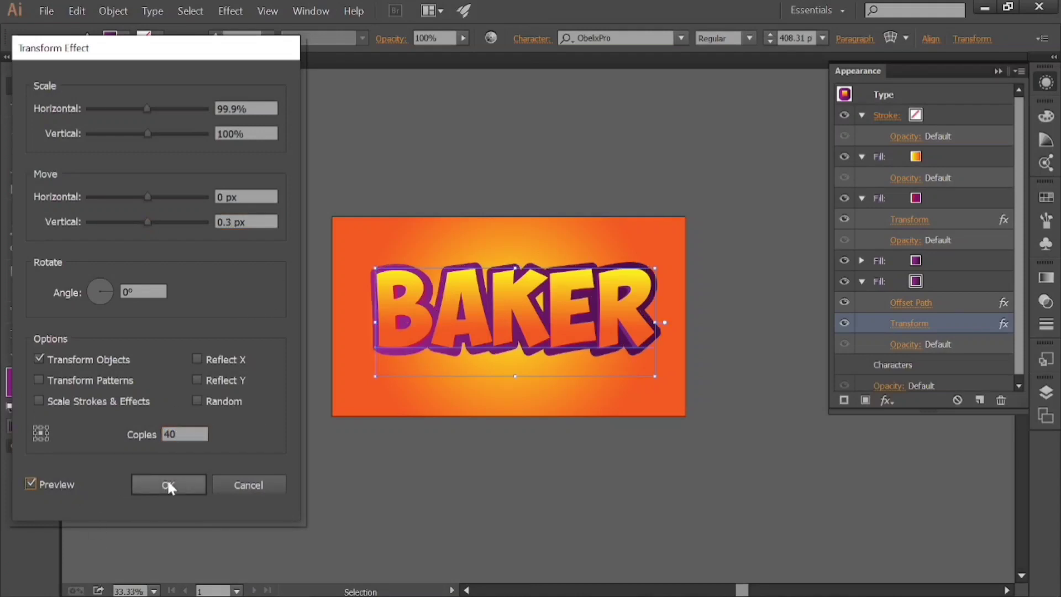
double_click(167, 433)
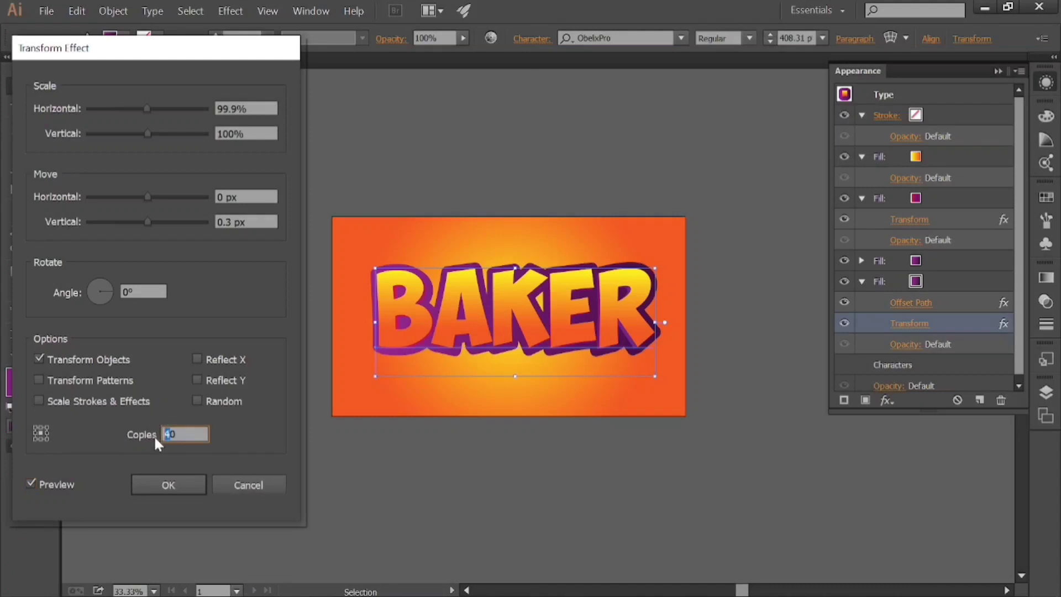
text(50)
click(177, 482)
Duplicate the yellow-to-orange face fill and color the upper copy black.
click(934, 159)
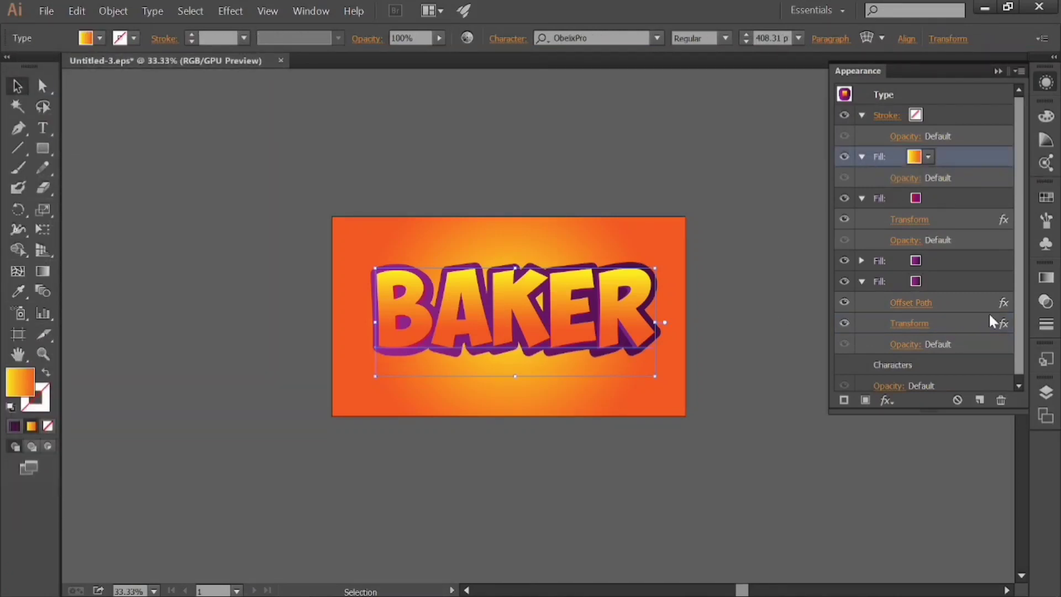
click(980, 400)
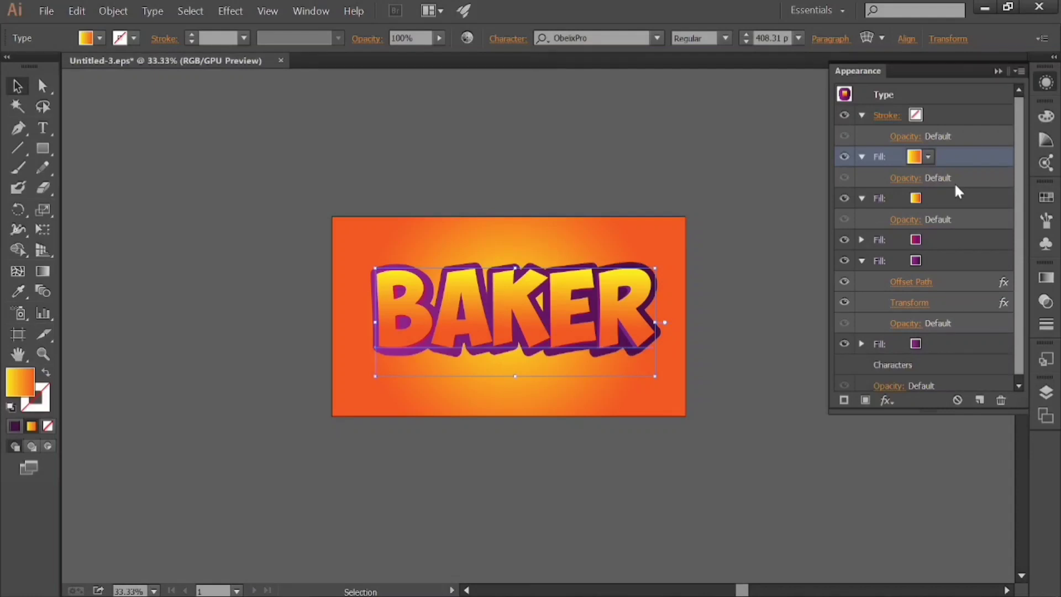
click(916, 157)
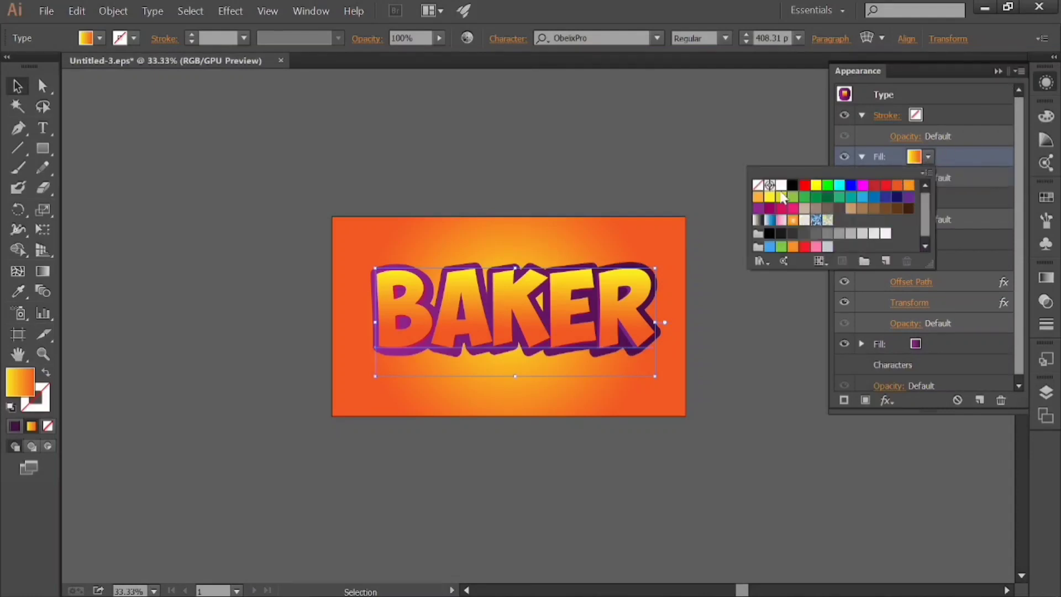
click(793, 185)
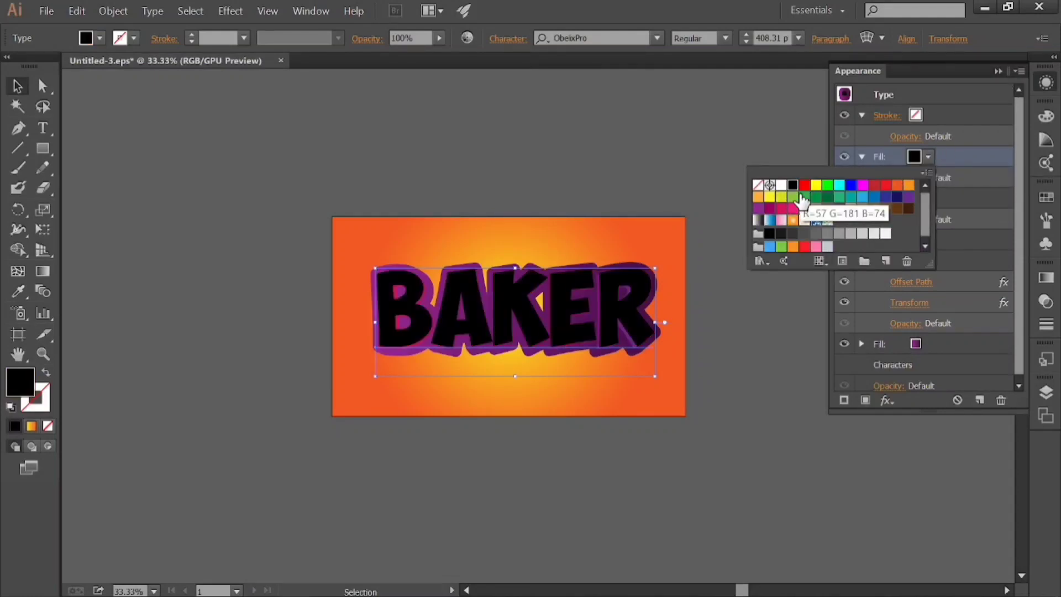
Apply a Transform effect to the black fill with 97% horizontal scale and 5 px vertical move.
click(887, 400)
mouse_move(940, 84)
click(823, 132)
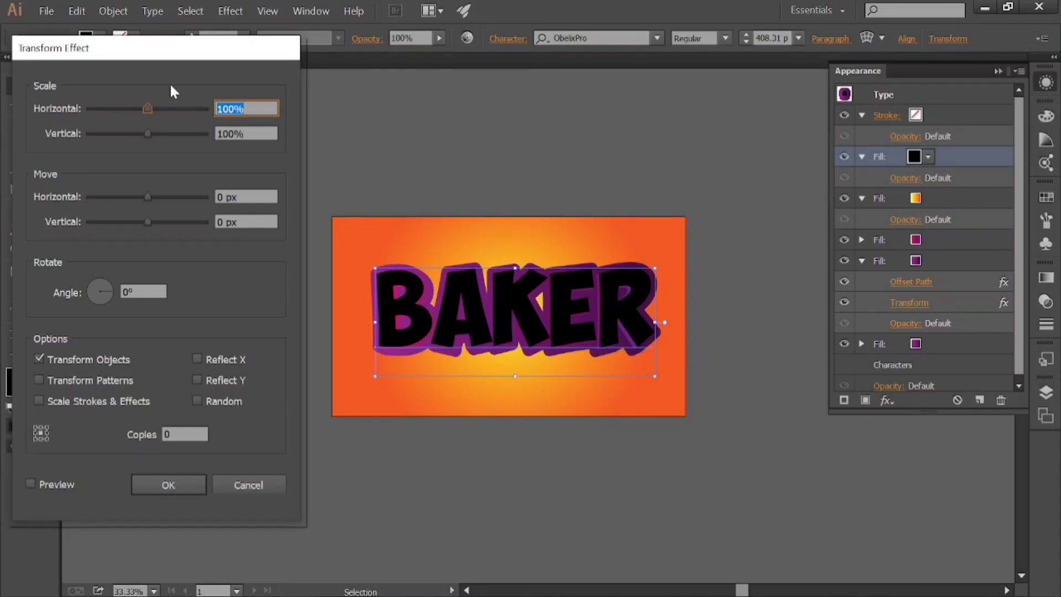
text(97)
click(225, 221)
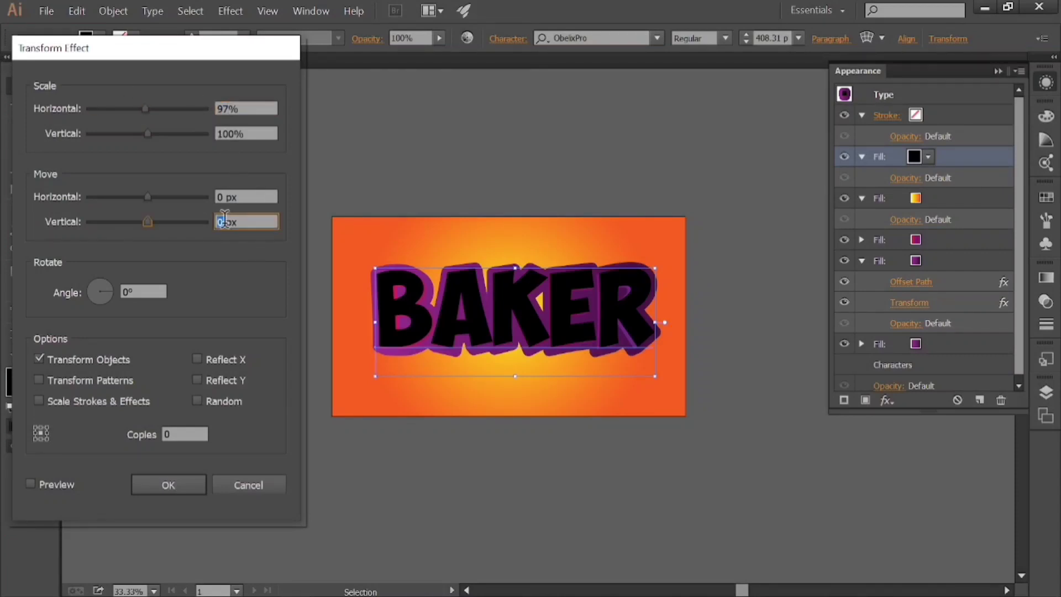
text(5)
click(191, 484)
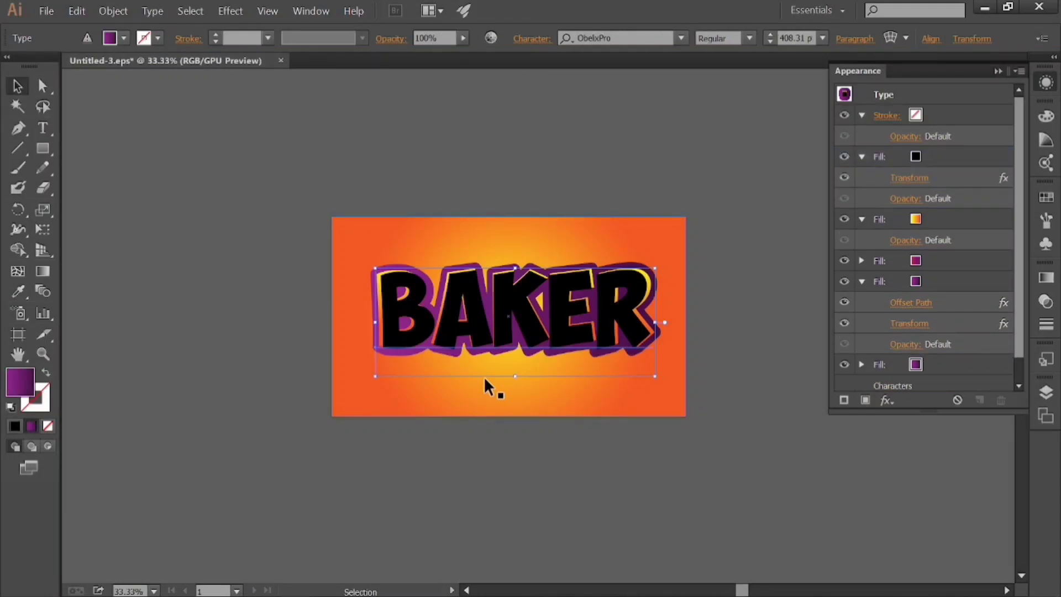
Move the black fill below the magenta fill in the appearance stack and collapse the two fills above it.
drag(943, 155, 954, 267)
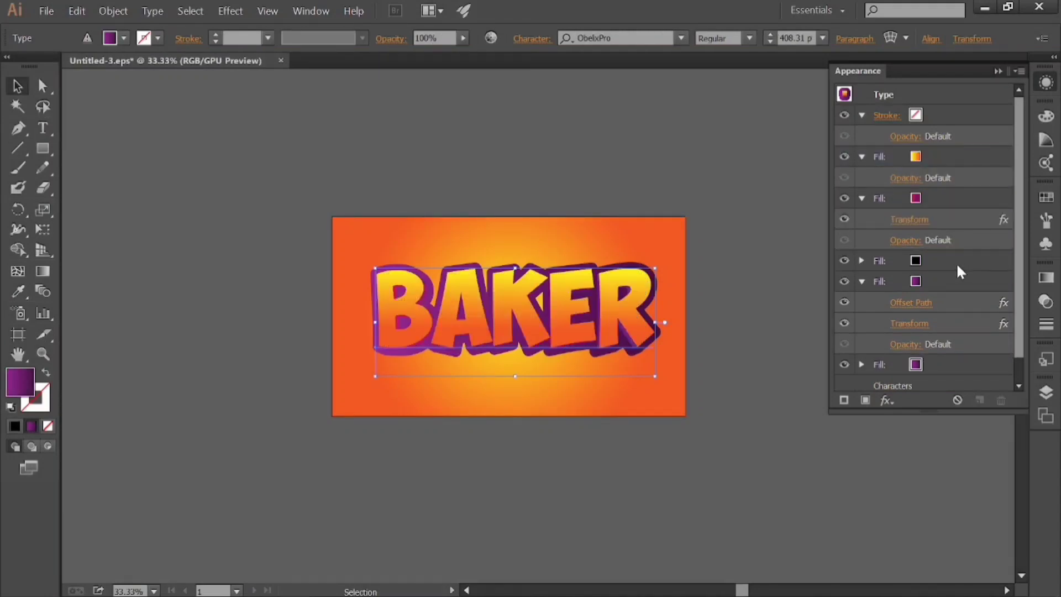
click(862, 198)
click(861, 156)
click(950, 200)
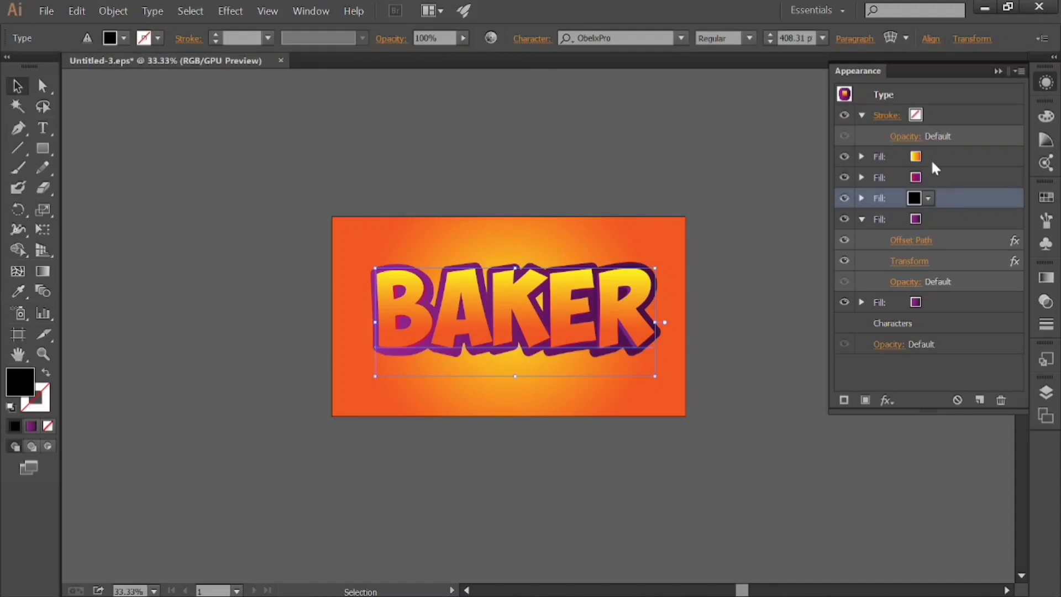
Set the vertical move in the Transform effect of the purple fill just below the black one to 10 px.
click(909, 260)
double_click(223, 221)
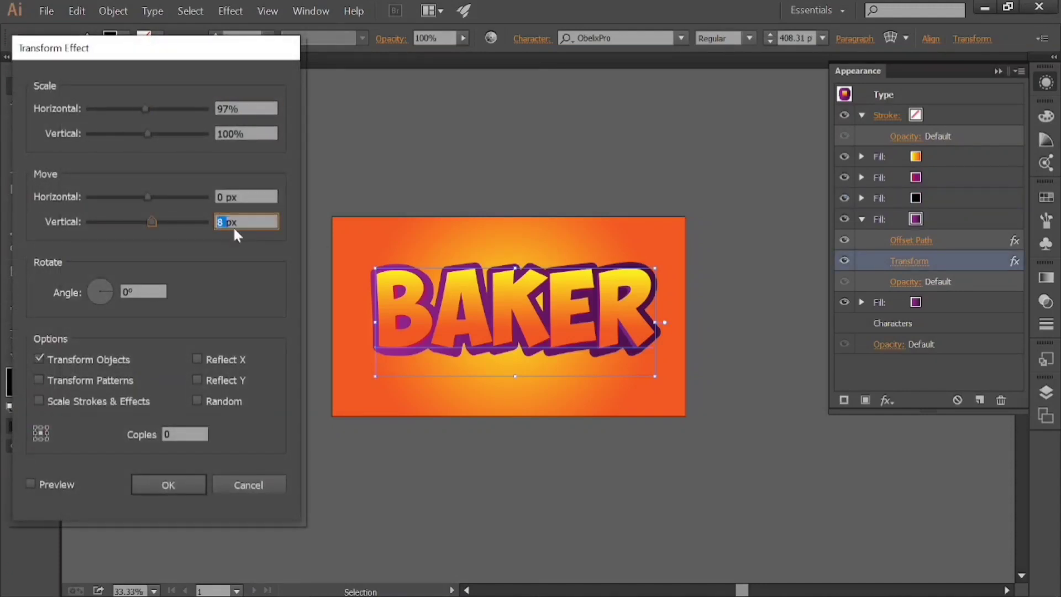
text(10)
click(190, 480)
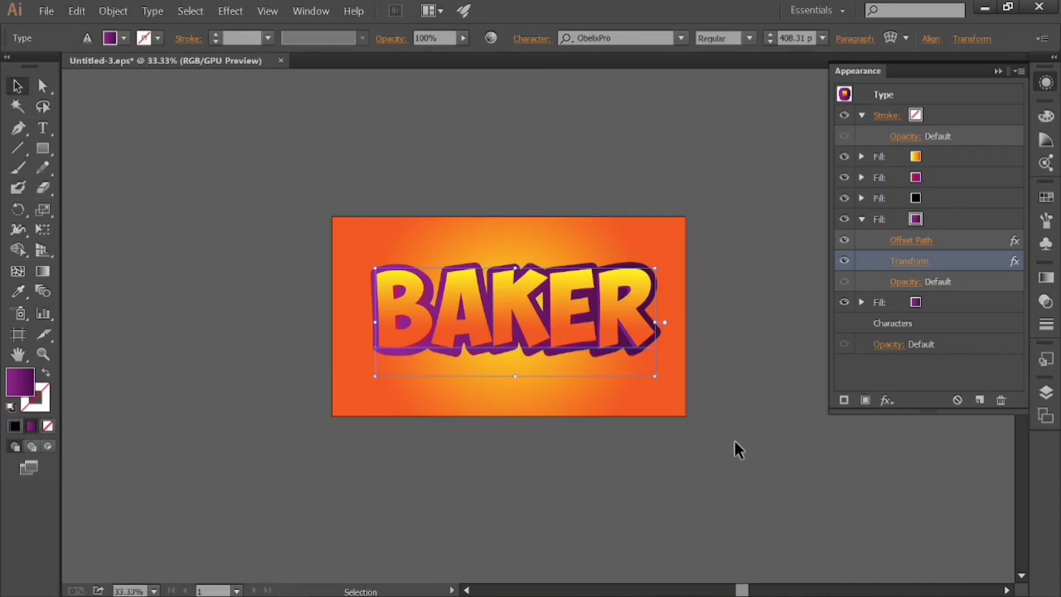
Set the vertical move in the black fill's Transform effect to 10 px.
click(930, 197)
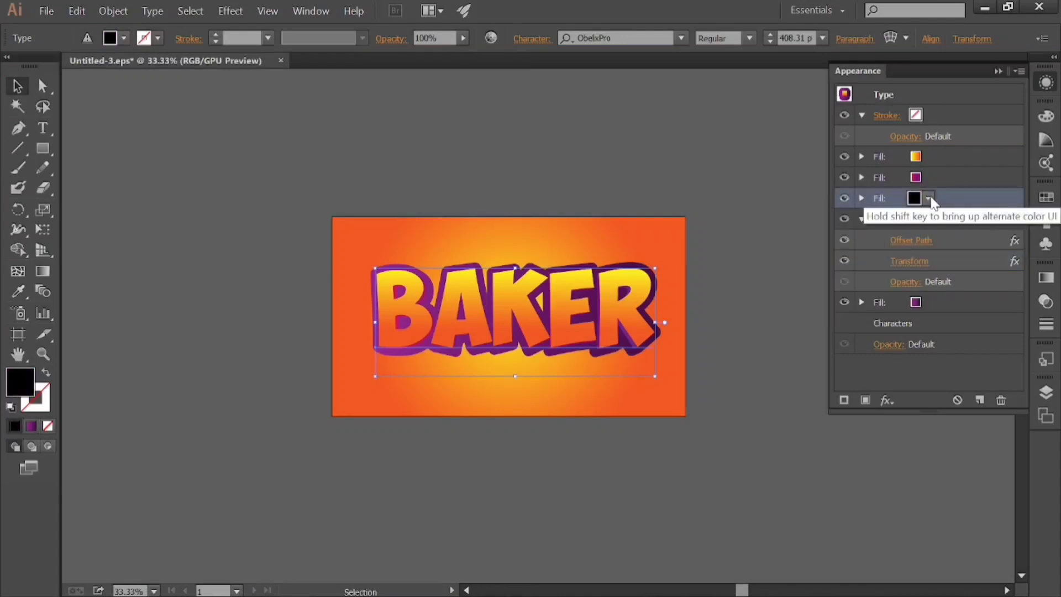
click(929, 199)
click(930, 200)
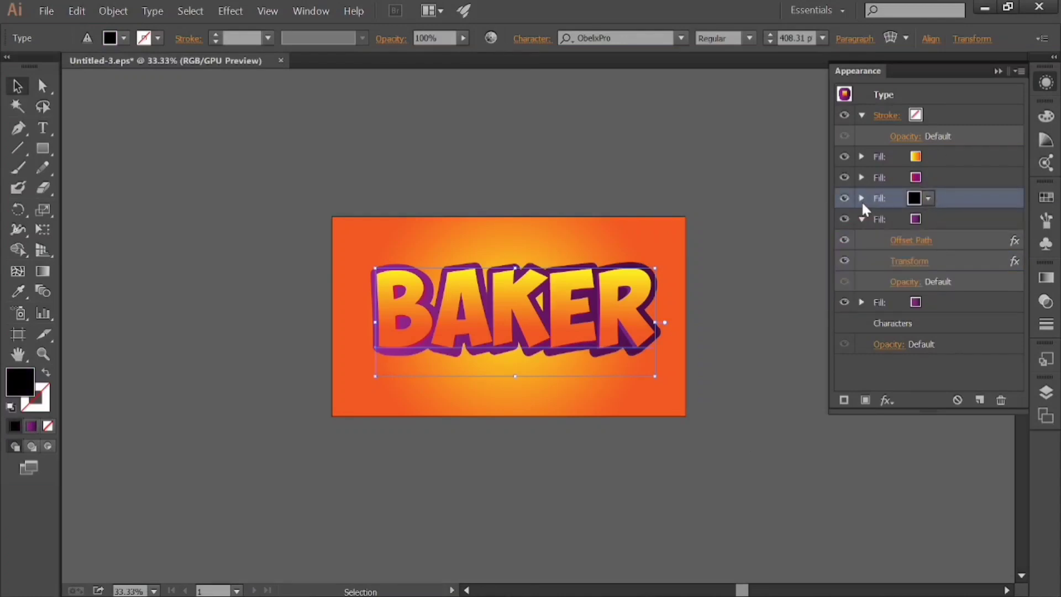
click(861, 199)
click(906, 219)
click(246, 221)
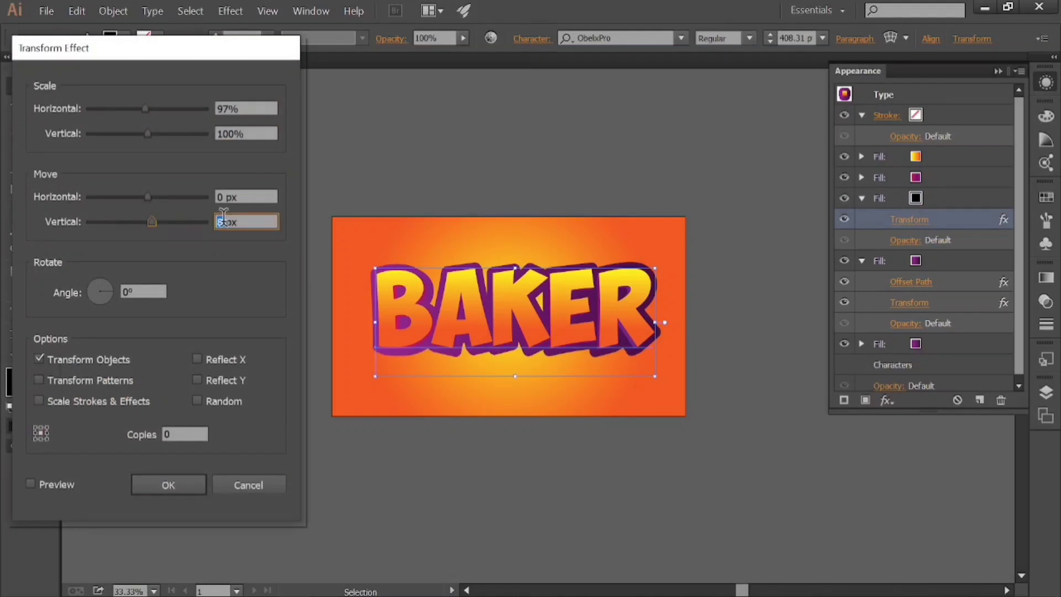
text(10px)
click(188, 486)
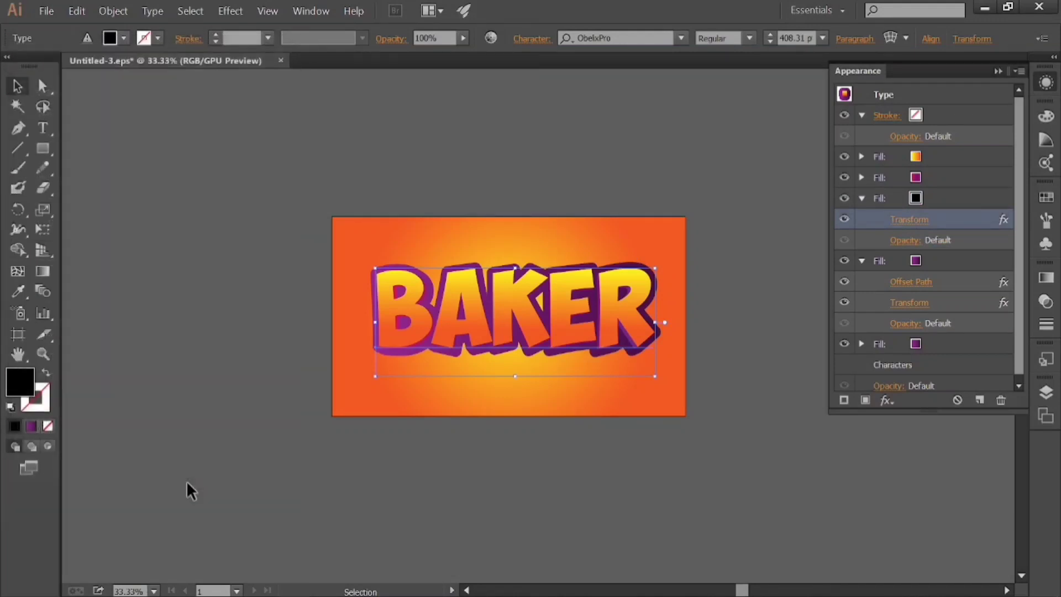
Recolor the black fill to a custom very dark purple.
click(924, 198)
double_click(8, 392)
click(852, 275)
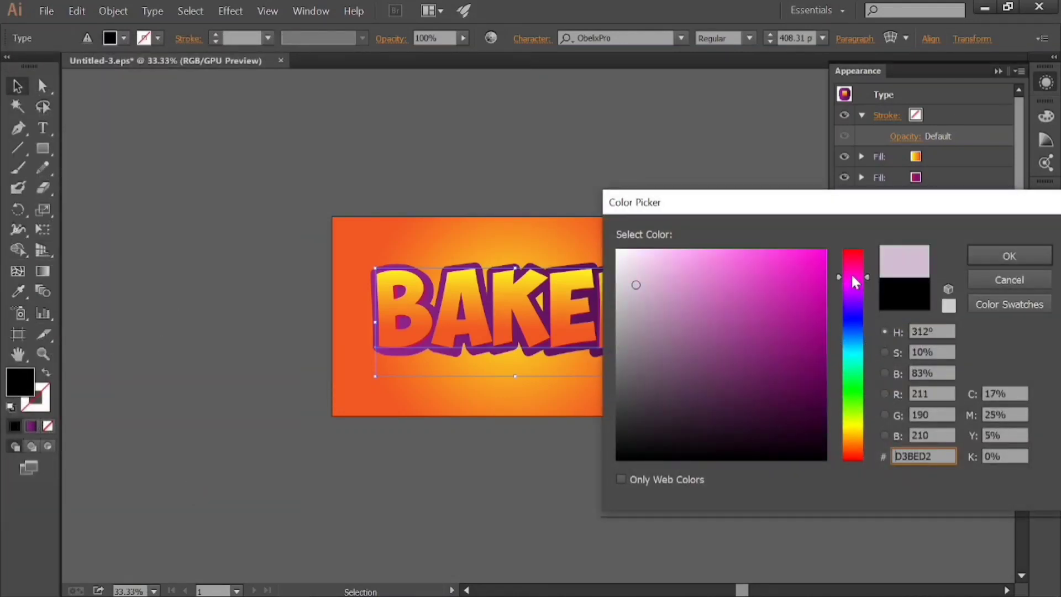
click(805, 379)
click(825, 397)
click(1000, 257)
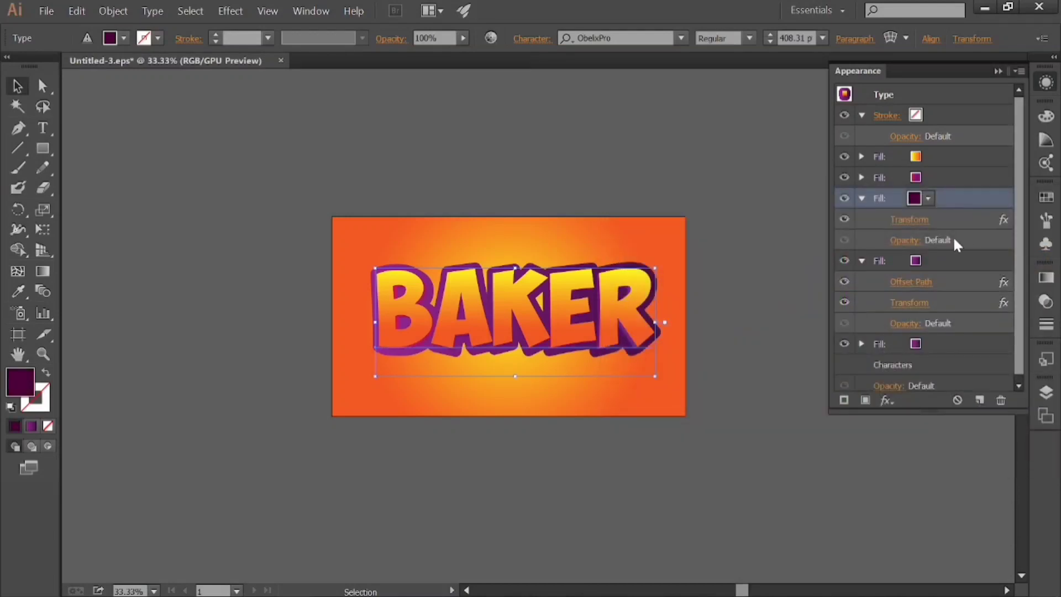
Apply a Gaussian Blur with a 7 pixel radius to the very dark purple fill.
click(888, 400)
mouse_move(939, 260)
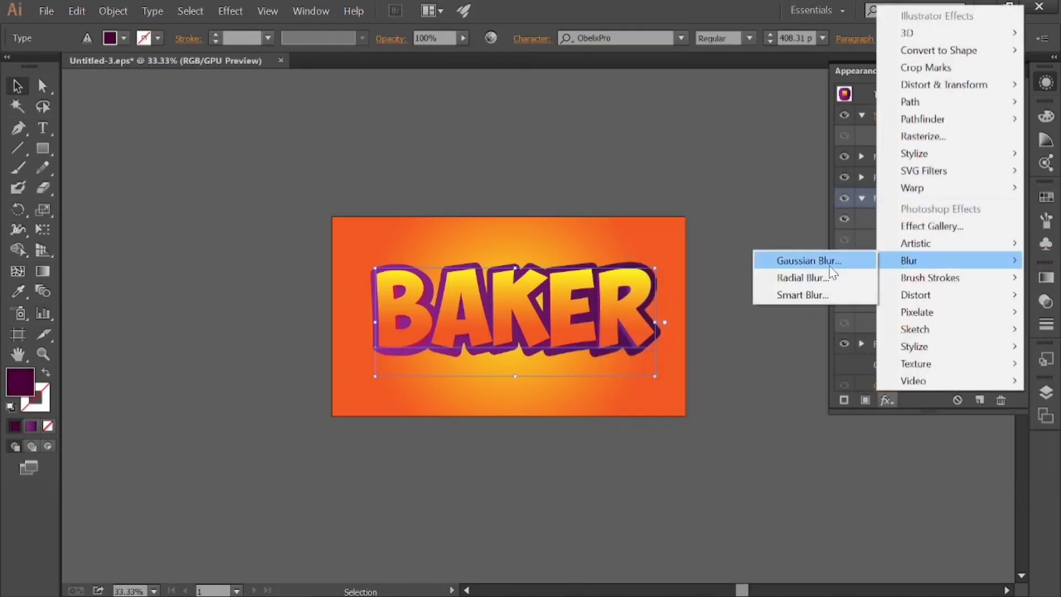
click(805, 258)
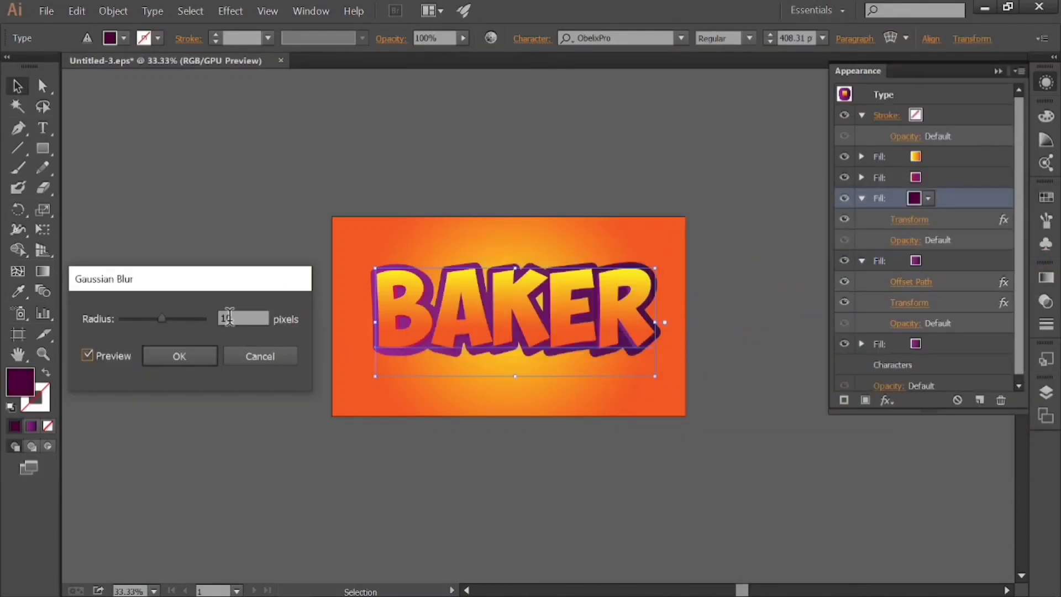
text(7)
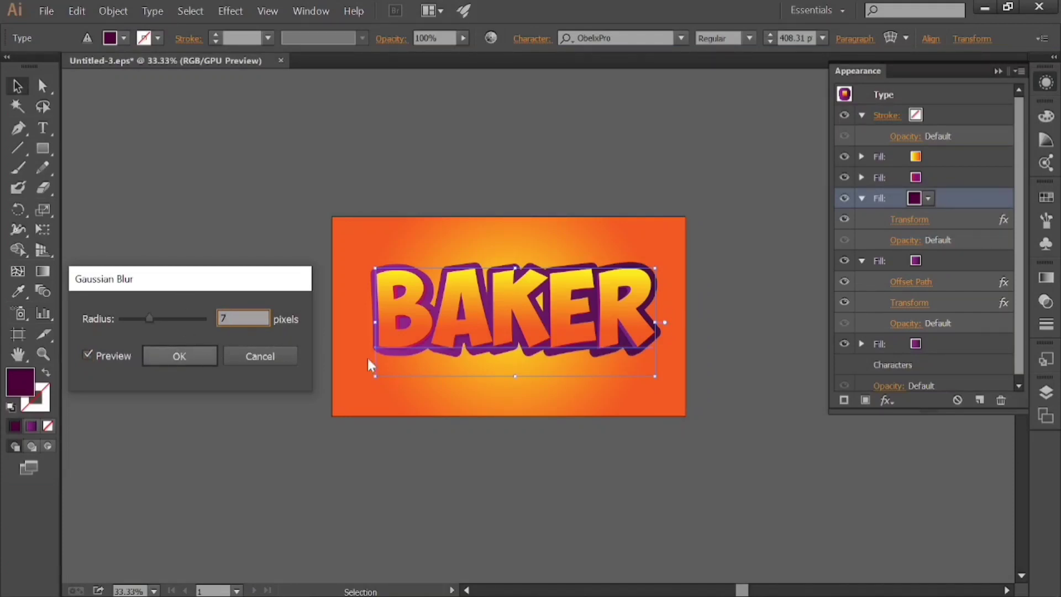
click(180, 360)
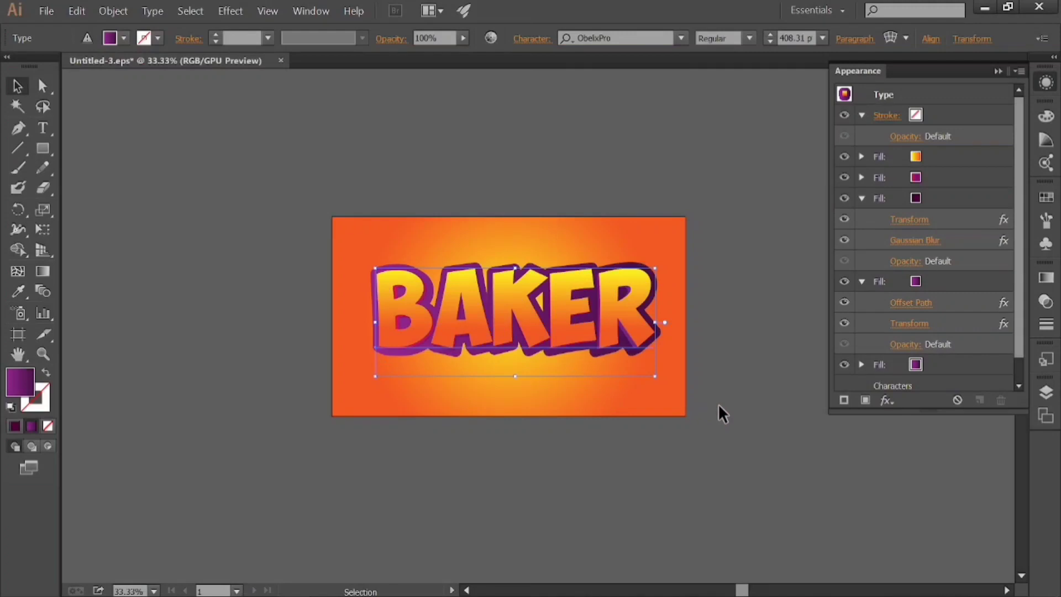
Set the vertical move in the blurred dark fill's Transform effect to 13 px and collapse the expanded fills.
click(910, 220)
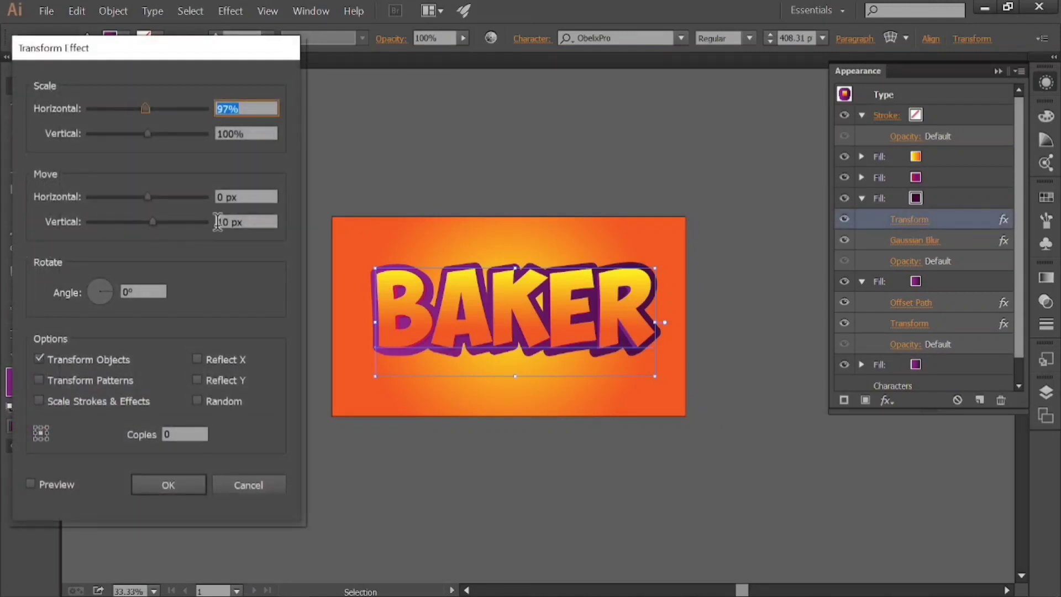
click(246, 222)
text(13)
click(191, 482)
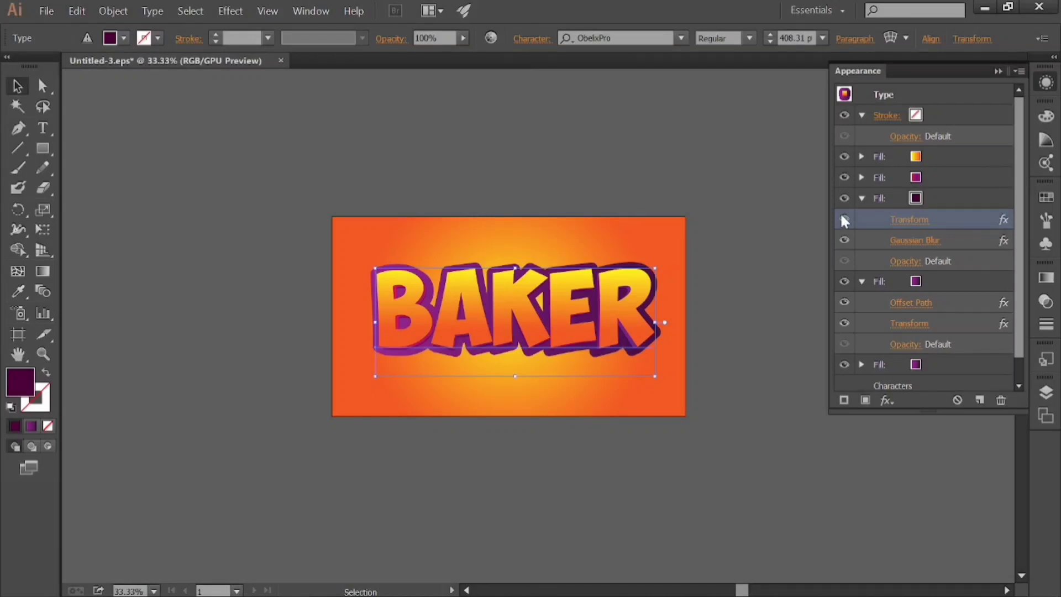
click(861, 199)
click(861, 218)
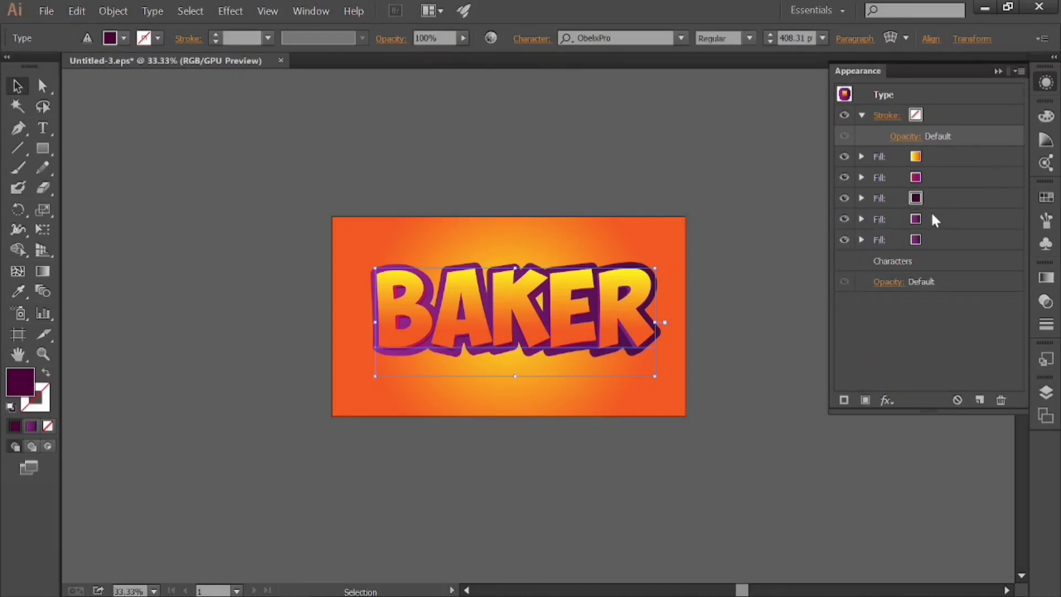
Set the Gaussian Blur radius of the very dark purple fill below the magenta fill to 10 pixels.
click(931, 199)
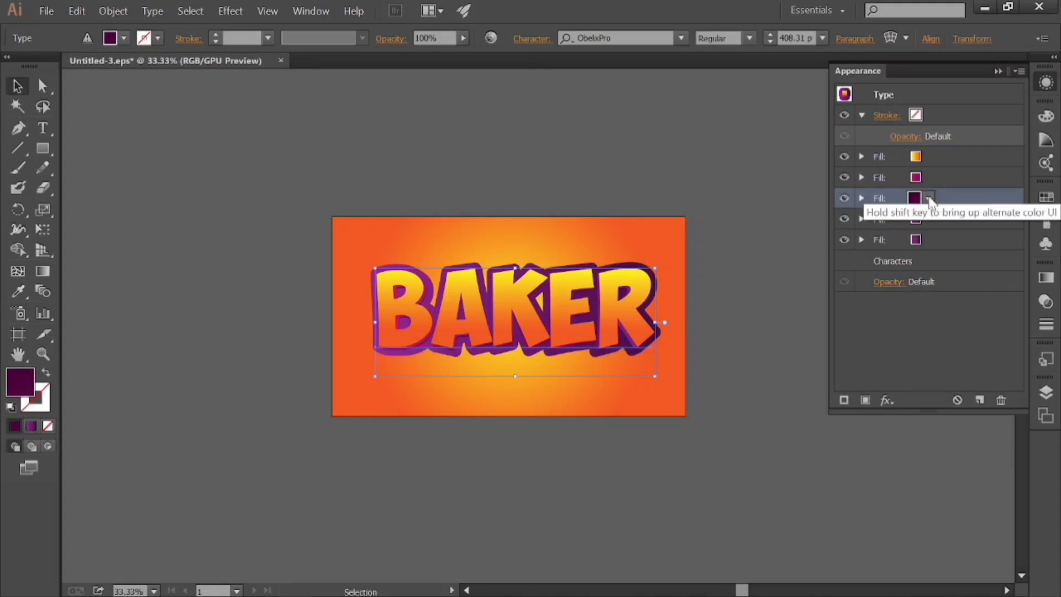
click(929, 198)
click(873, 199)
click(862, 198)
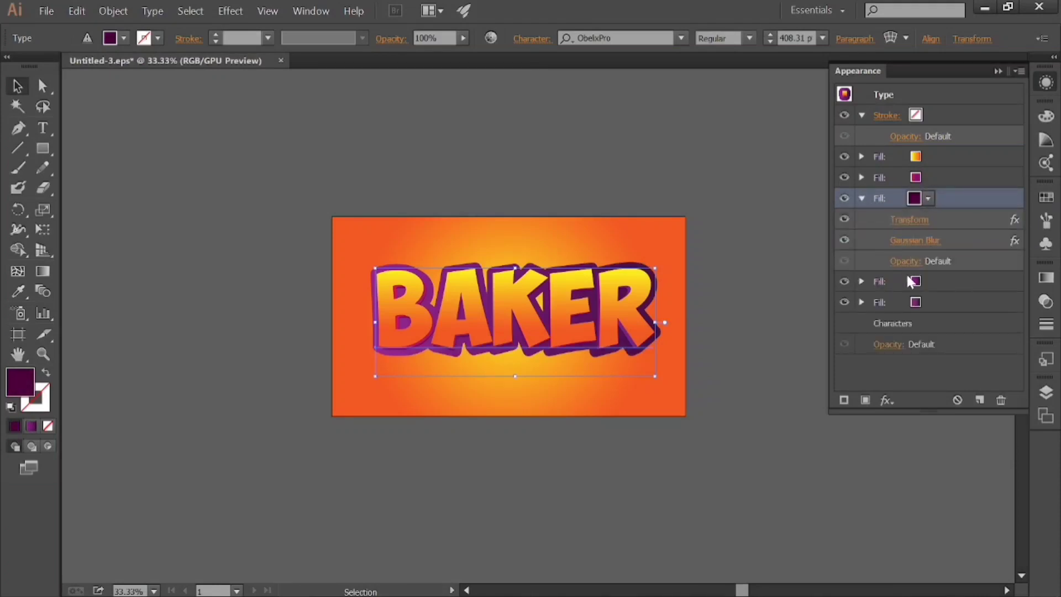
click(905, 261)
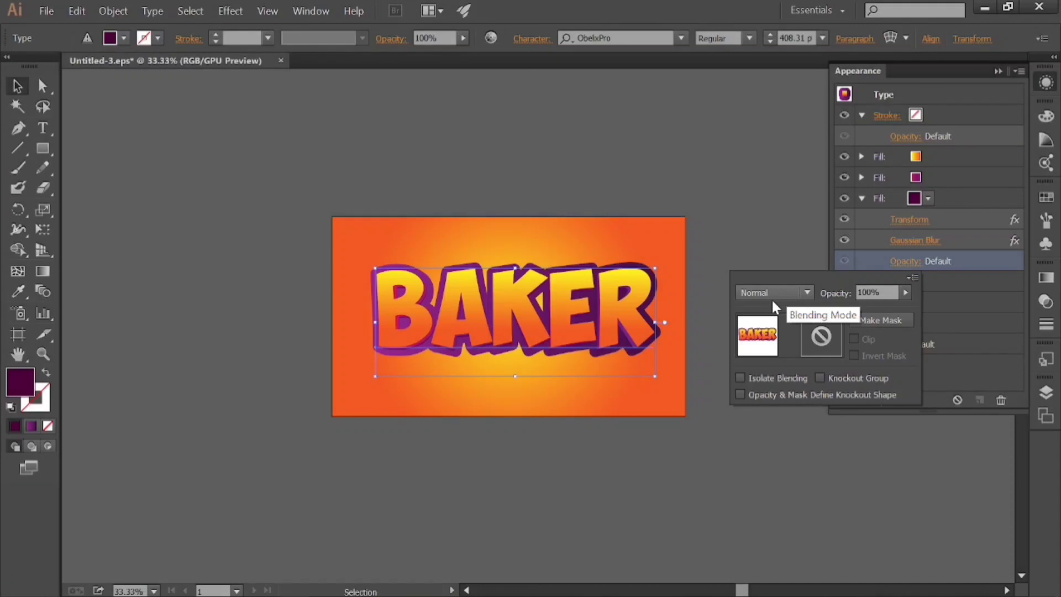
click(914, 241)
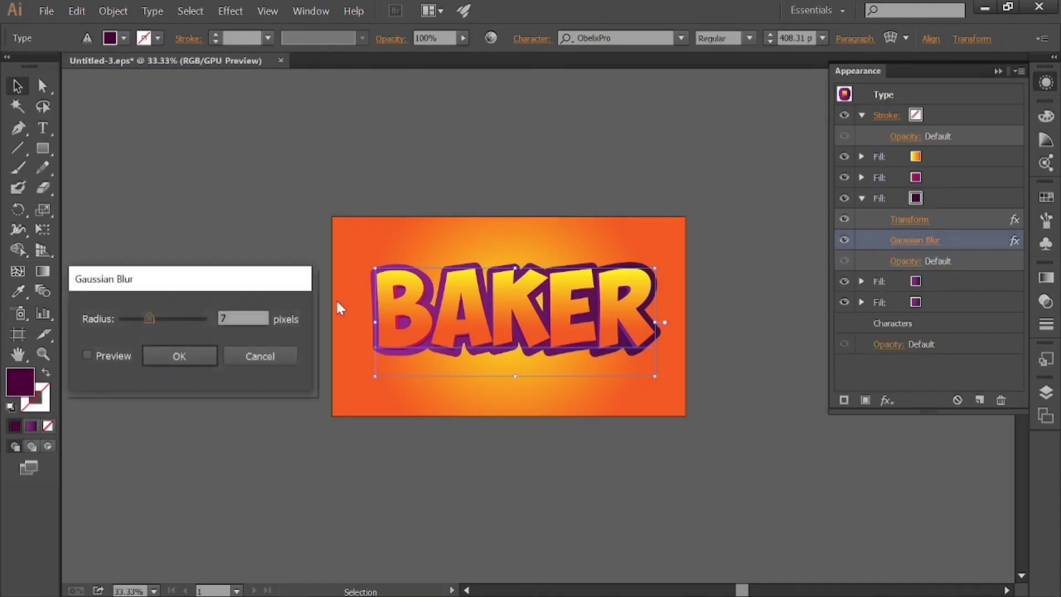
text(10)
click(203, 355)
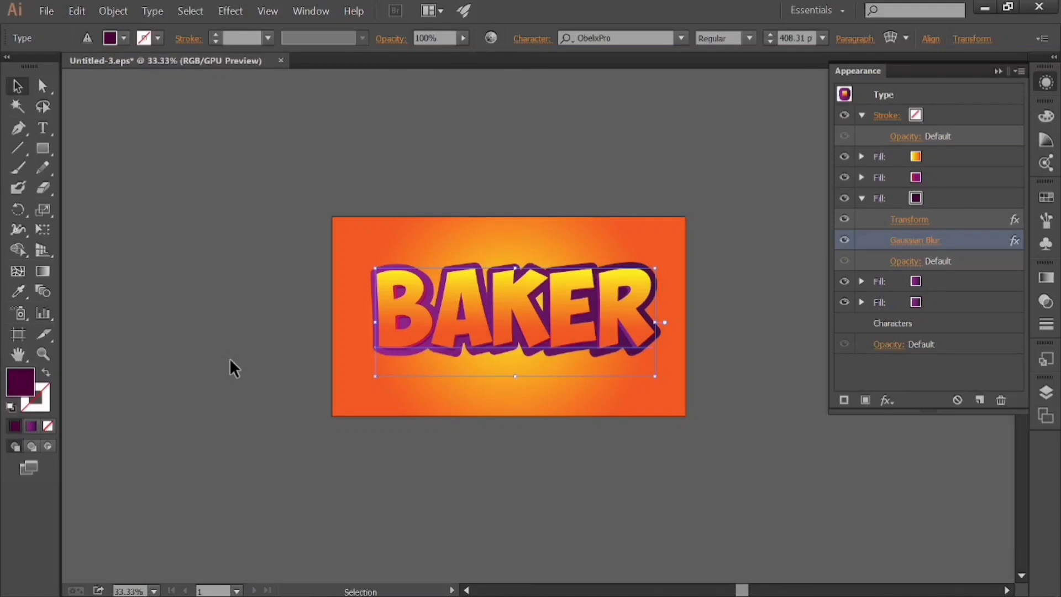
Set the blending mode of the blurred very dark purple fill to Multiply.
click(901, 260)
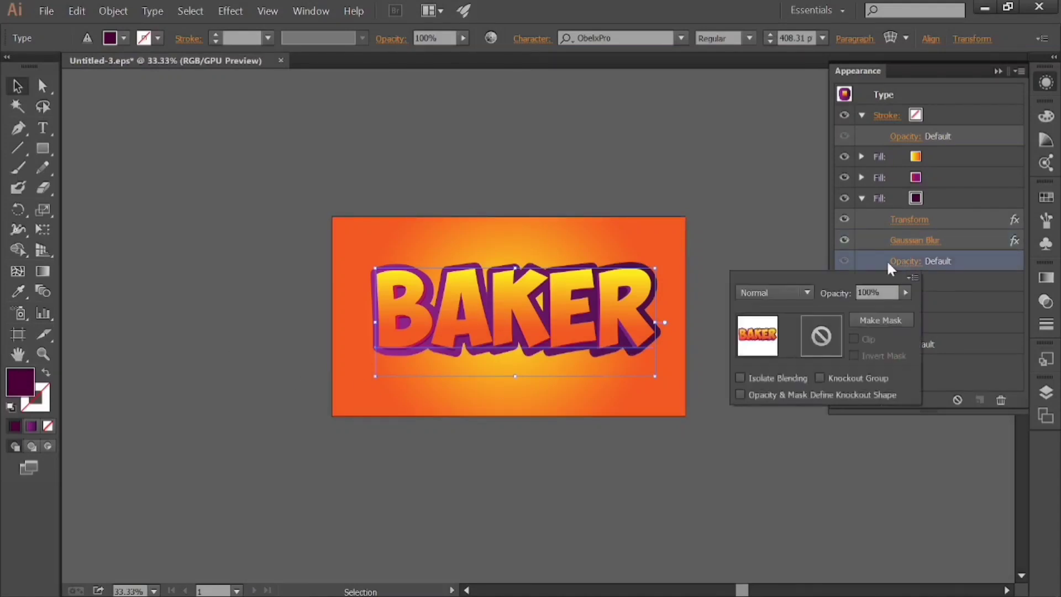
click(766, 293)
click(763, 352)
click(963, 259)
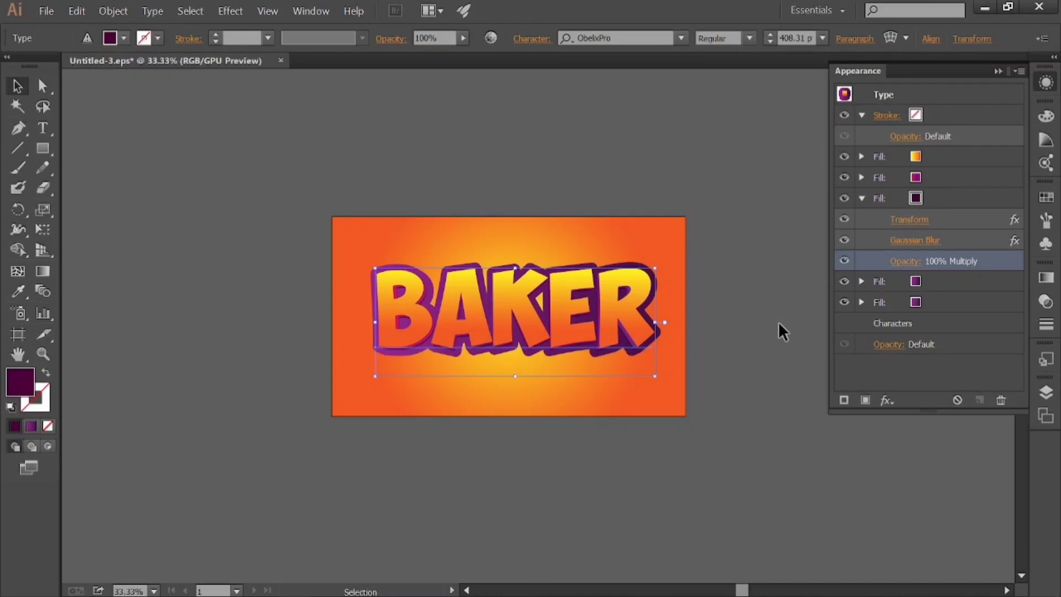
Duplicate the upper purple gradient fill and recolor the selected copy black.
click(946, 280)
click(980, 400)
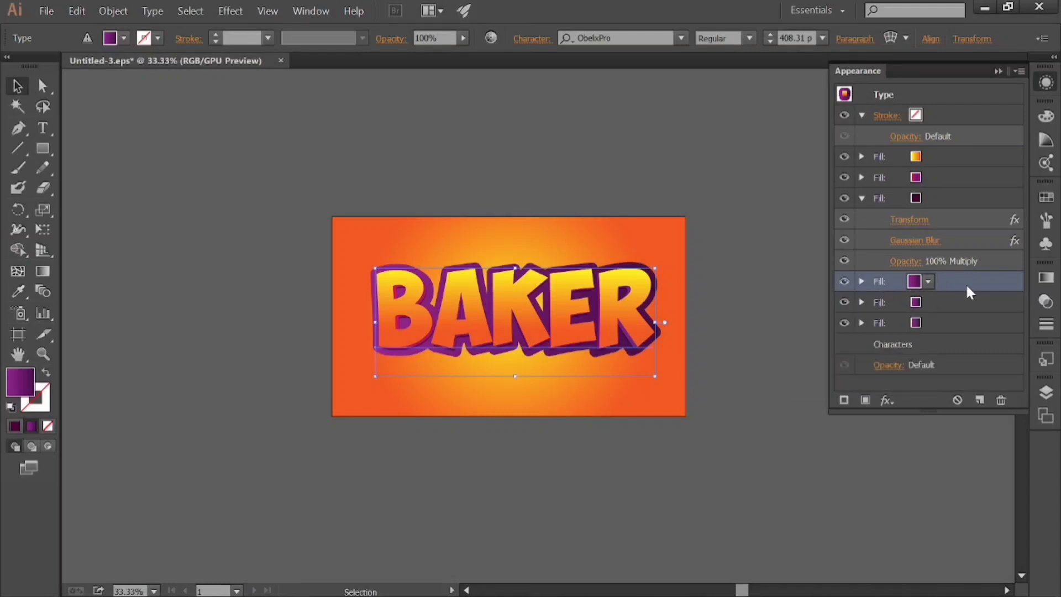
click(928, 282)
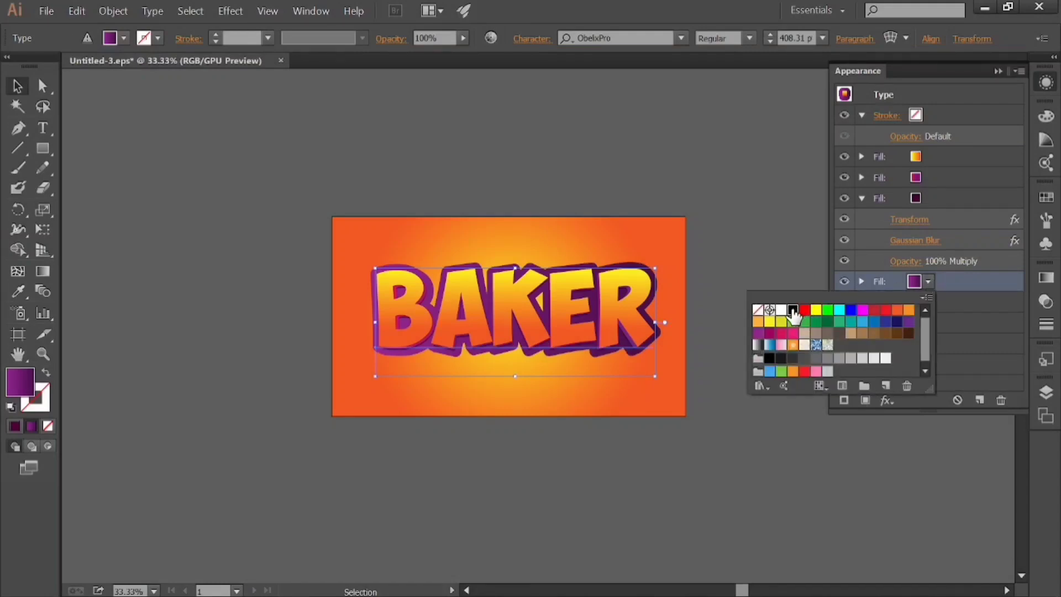
click(793, 311)
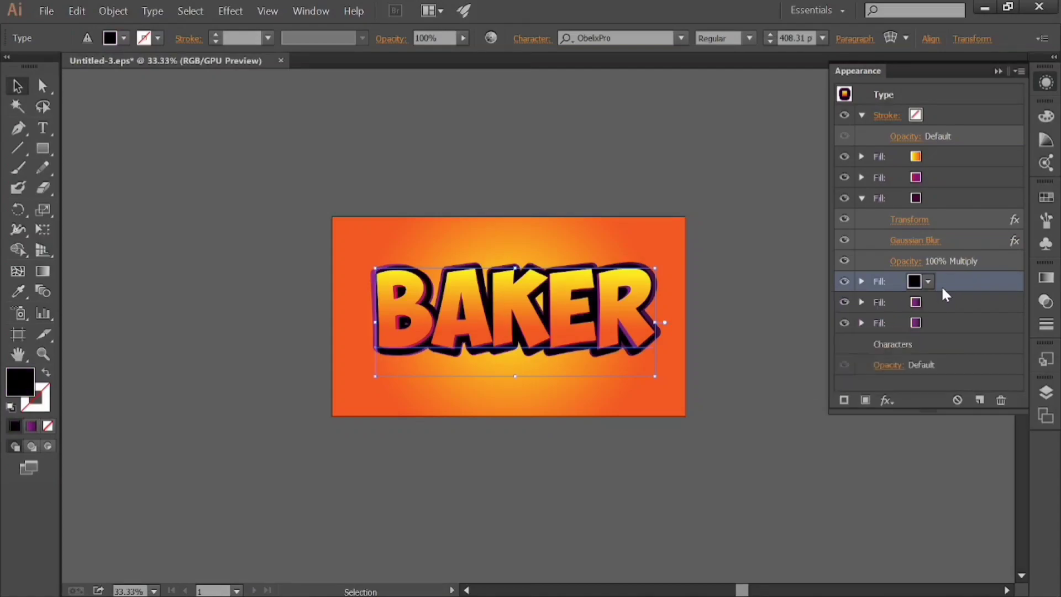
Set the vertical move in the black fill's Transform effect to 25 px and move the fill beneath all other fills.
click(862, 282)
click(909, 323)
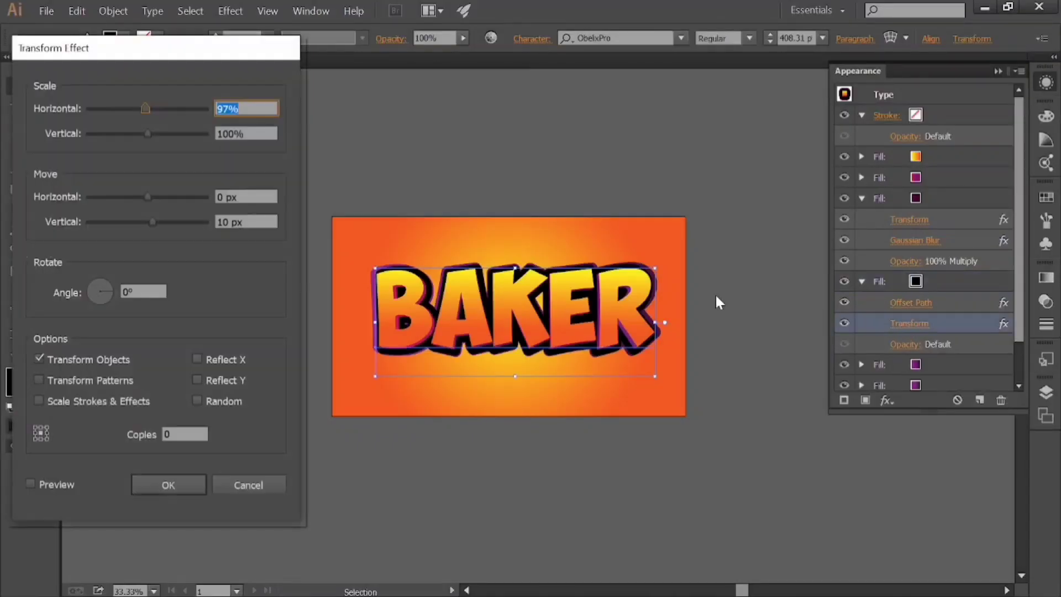
click(226, 221)
text(2px5)
key(Tab)
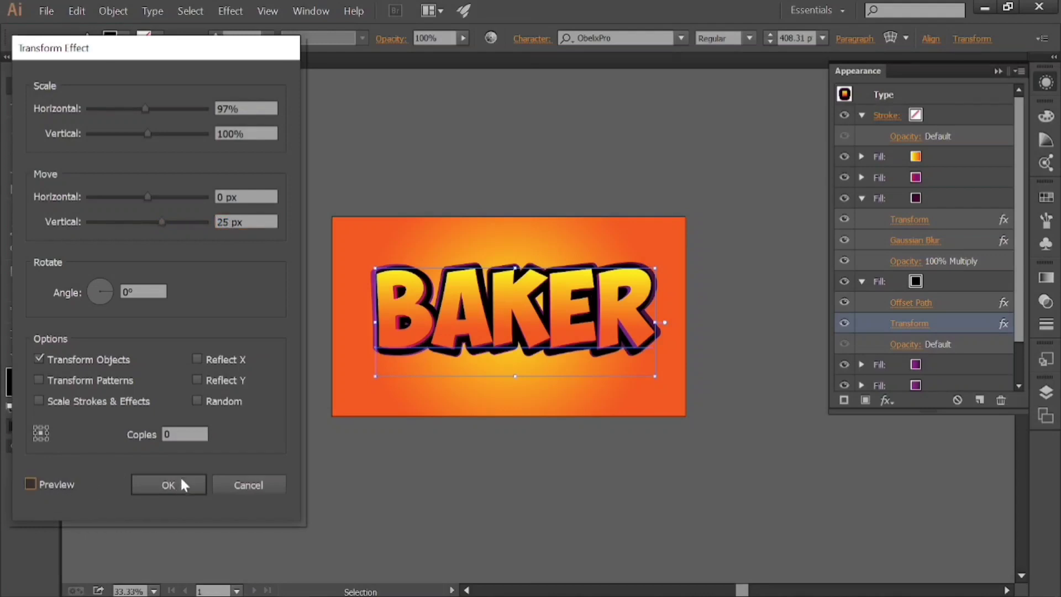
click(179, 481)
drag(919, 279, 950, 339)
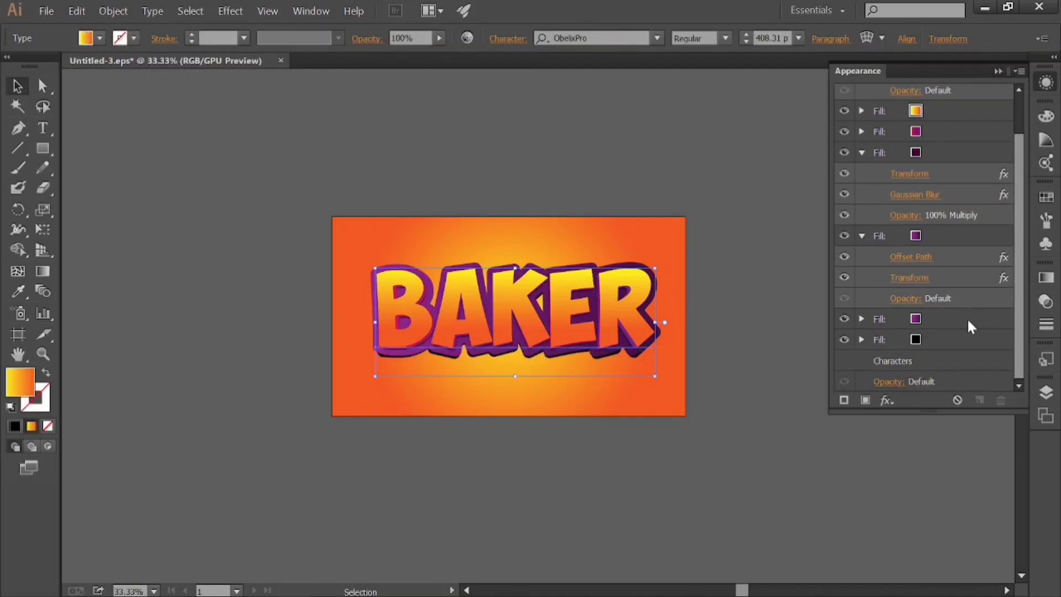
Recolor the purple gradient fill directly above the black fill to a solid very dark purple.
click(967, 319)
click(928, 319)
double_click(18, 387)
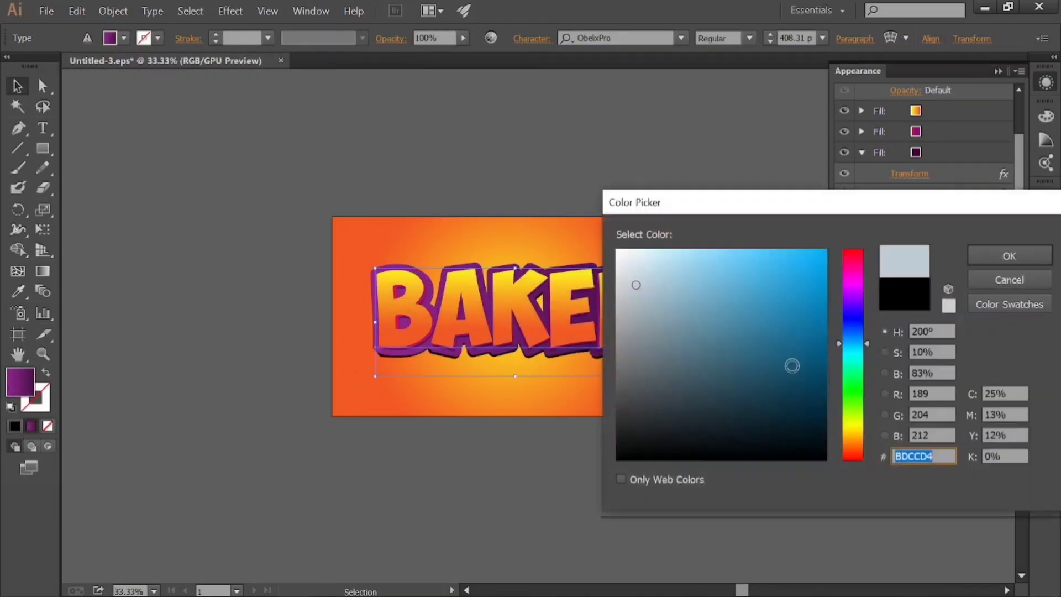
drag(854, 306, 854, 280)
drag(770, 346, 763, 418)
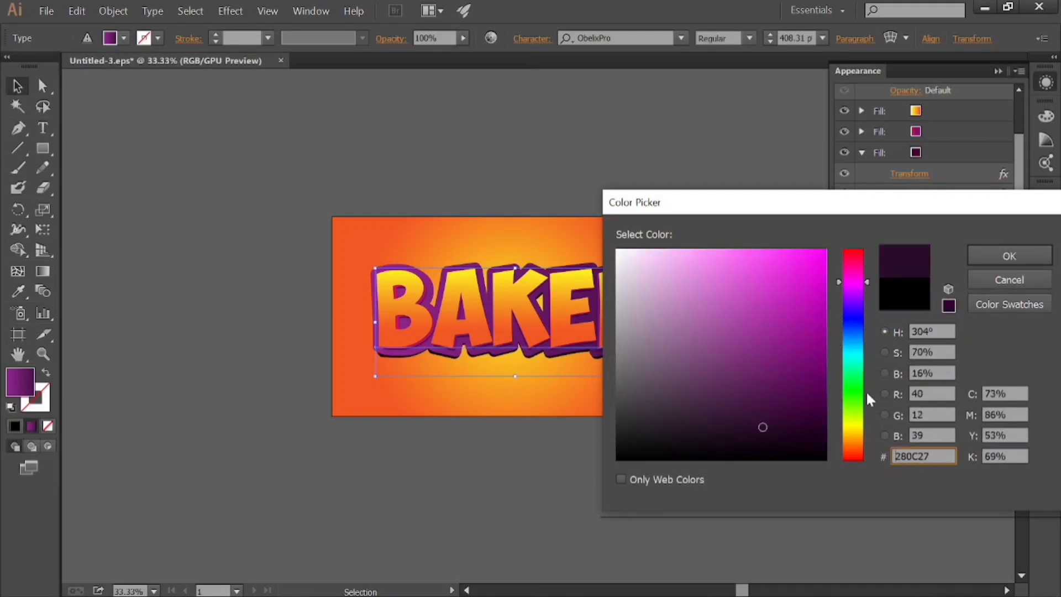
key(Return)
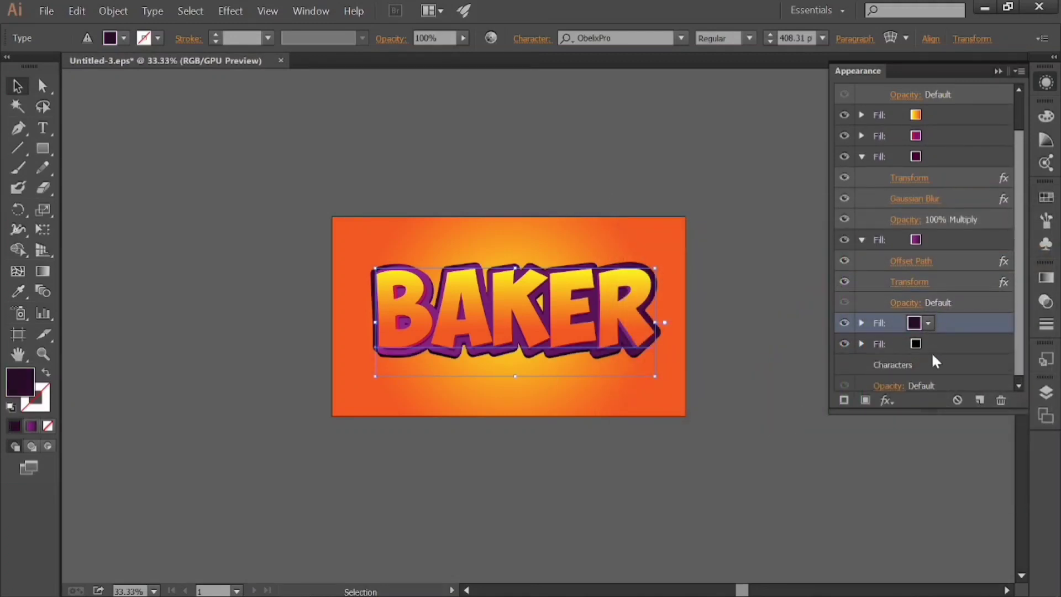
double_click(15, 385)
drag(764, 426, 761, 414)
click(1013, 247)
Set the bottom black fill's Transform effect to 90% horizontal scale and a 30 px vertical move.
click(862, 338)
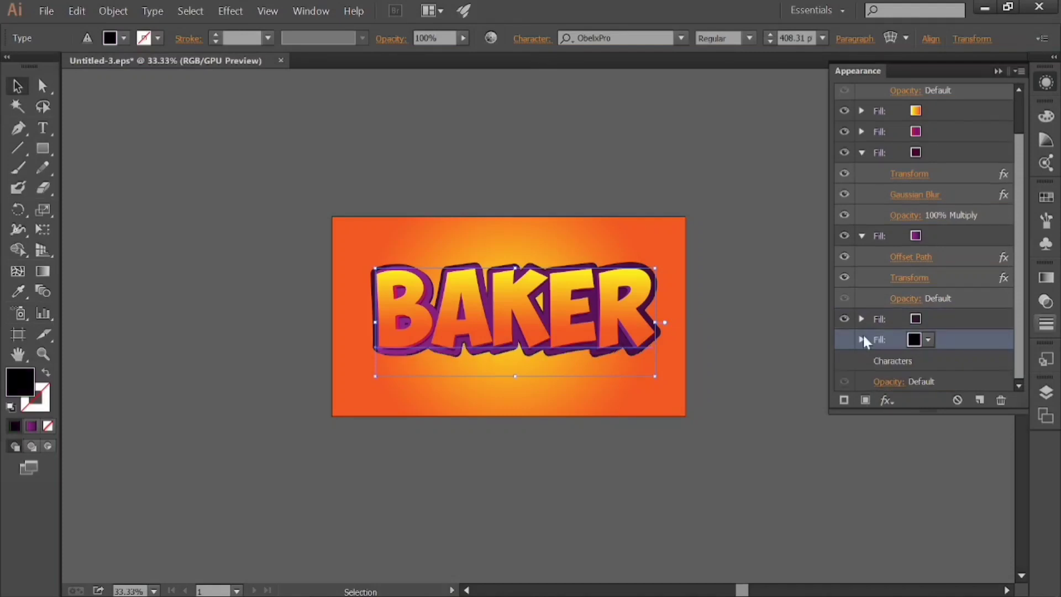
click(909, 381)
text(90)
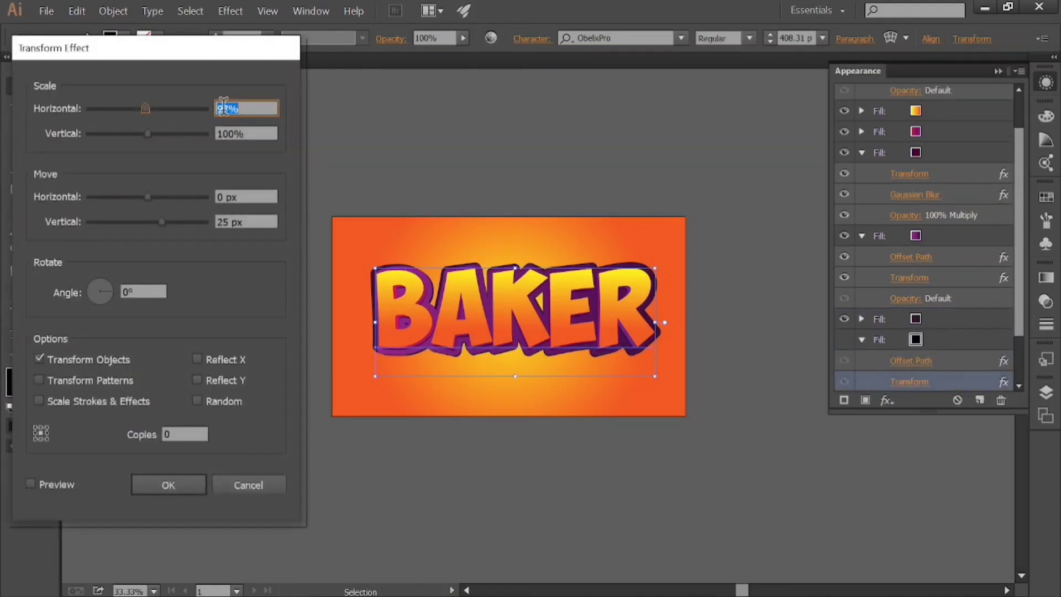
double_click(222, 222)
text(30)
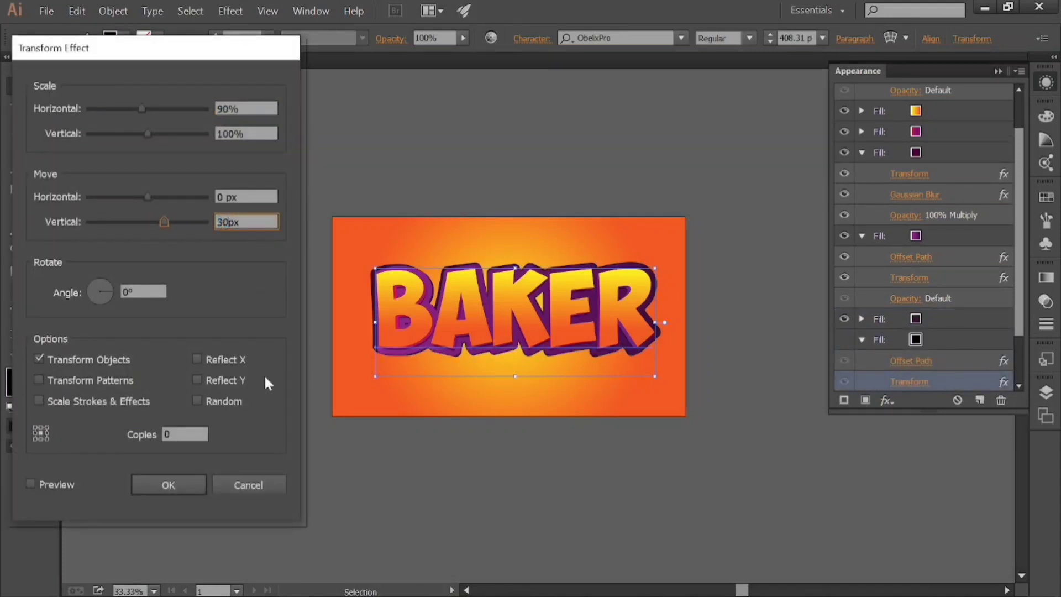
click(168, 485)
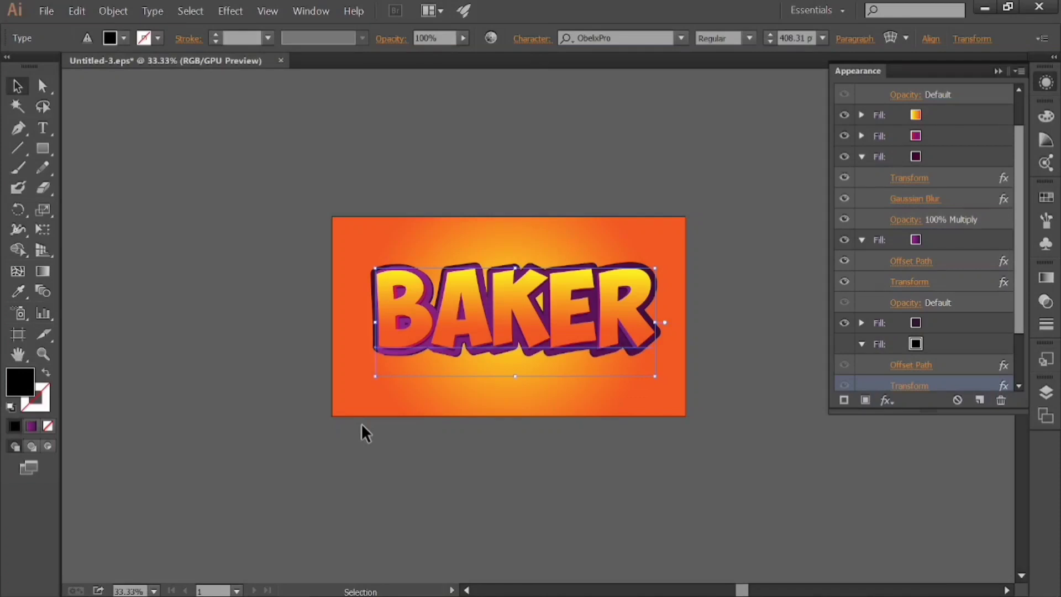
Recolor the bottom black fill to a custom very dark purple and fine-tune its shade.
click(941, 343)
scroll(954, 336, down, 3)
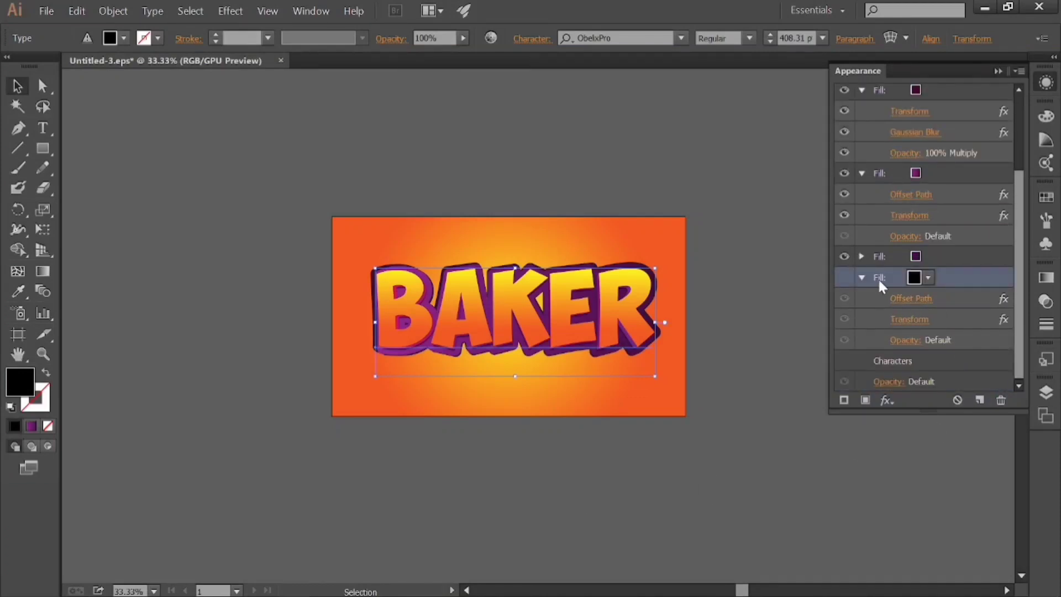
double_click(20, 382)
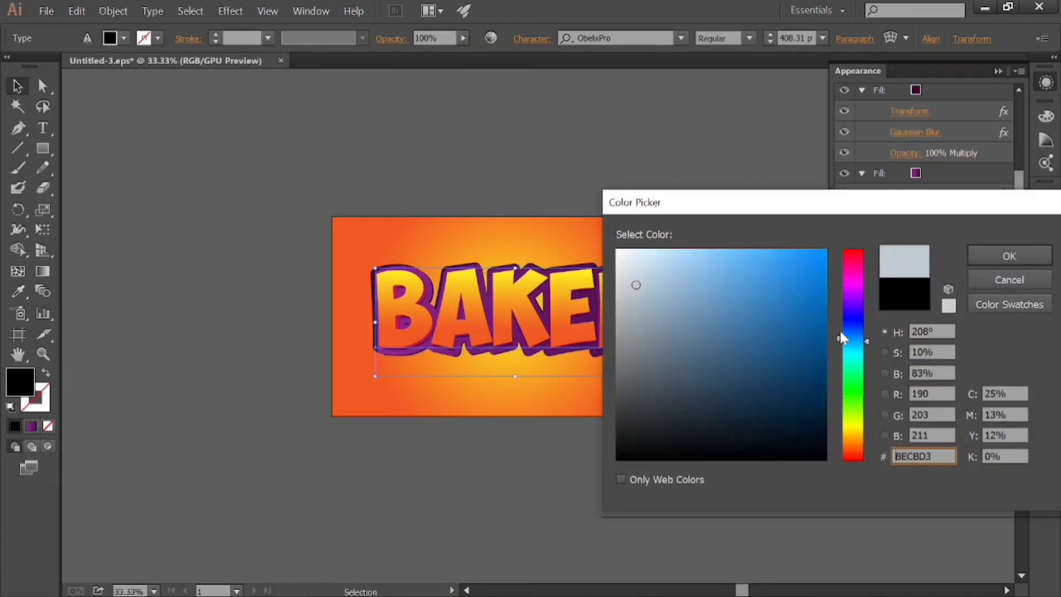
drag(840, 337, 839, 280)
mouse_move(769, 360)
mouse_down()
mouse_move(748, 424)
mouse_move(759, 420)
mouse_up()
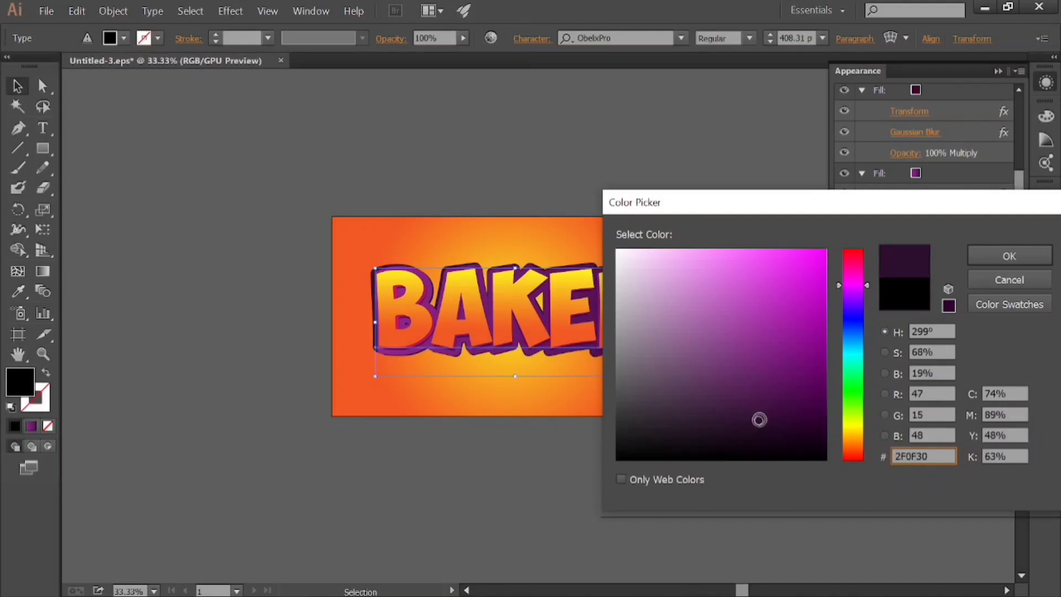
click(1020, 251)
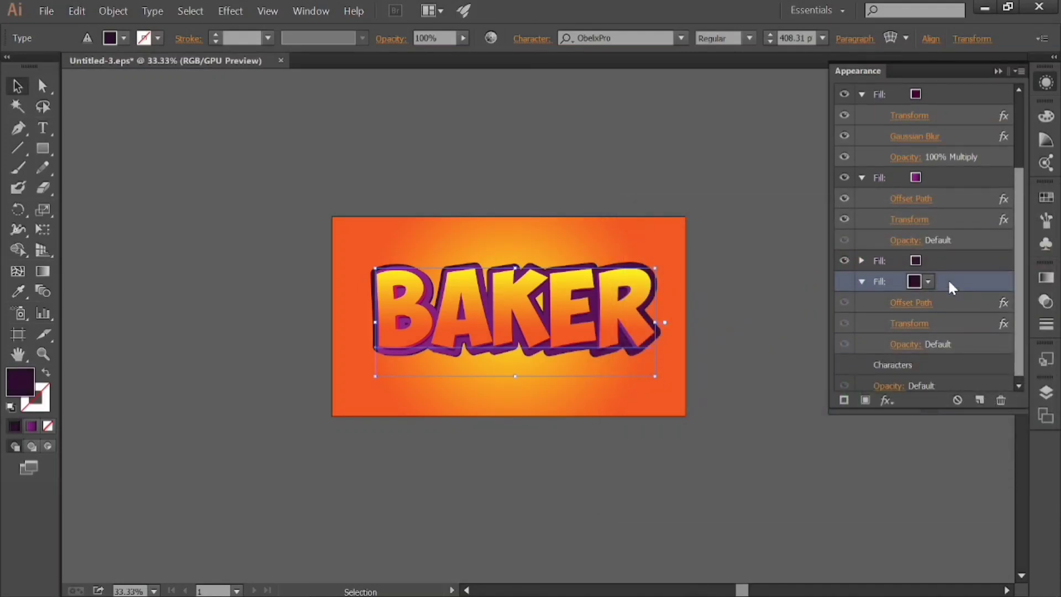
double_click(20, 382)
drag(772, 406, 760, 414)
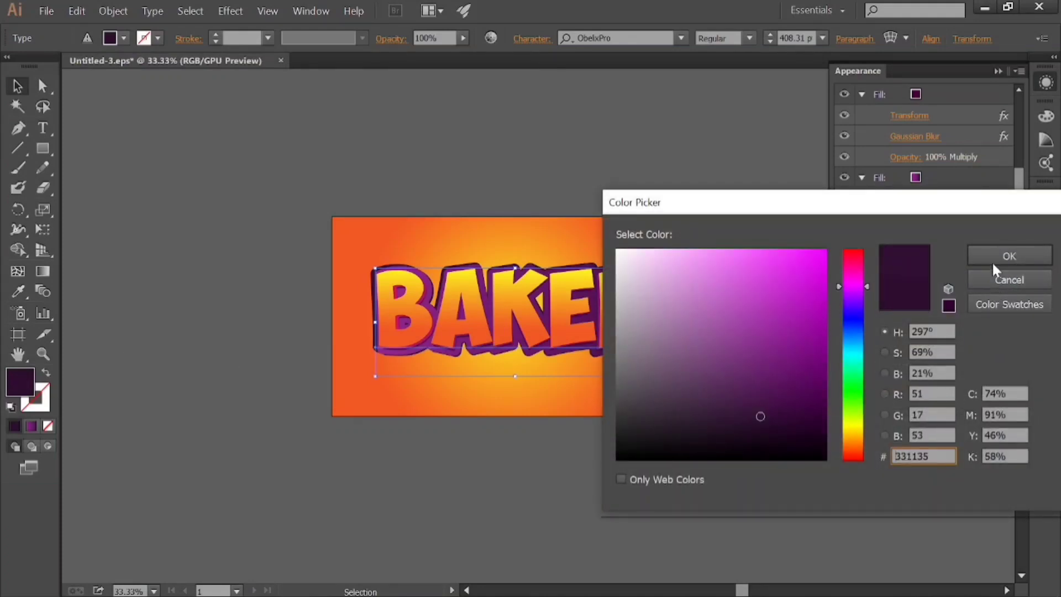
click(992, 258)
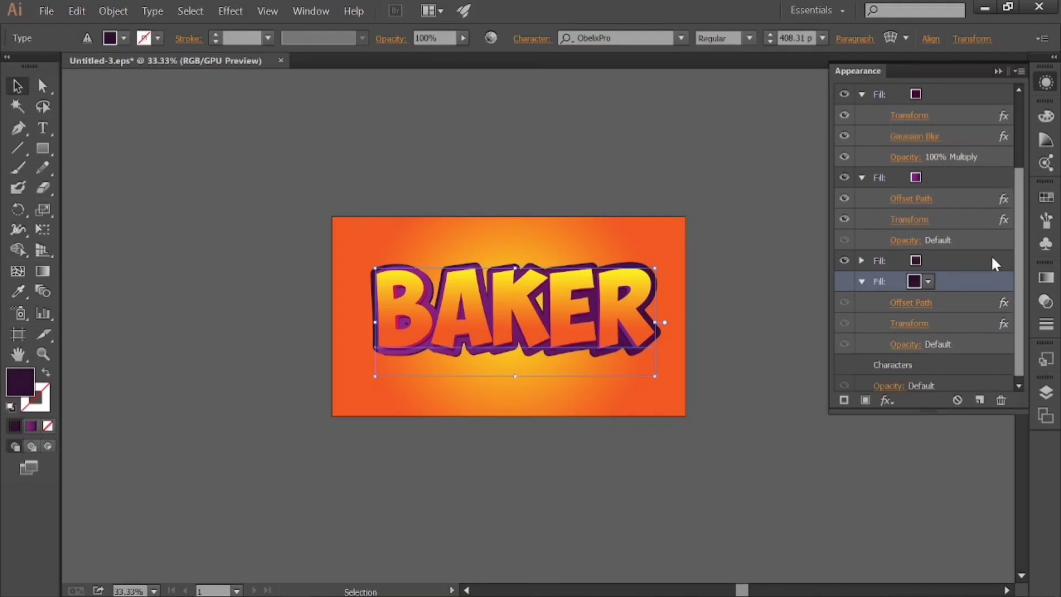
double_click(24, 383)
drag(756, 418, 762, 423)
click(996, 263)
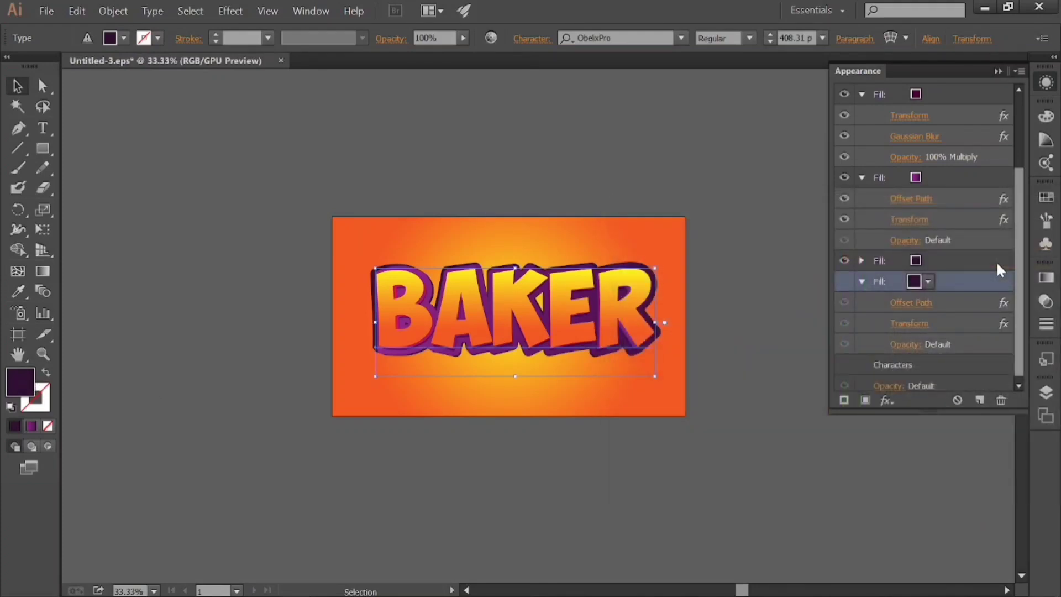
Apply a Gaussian Blur with a 13 pixel radius to the bottom very dark purple fill.
click(889, 398)
mouse_move(917, 260)
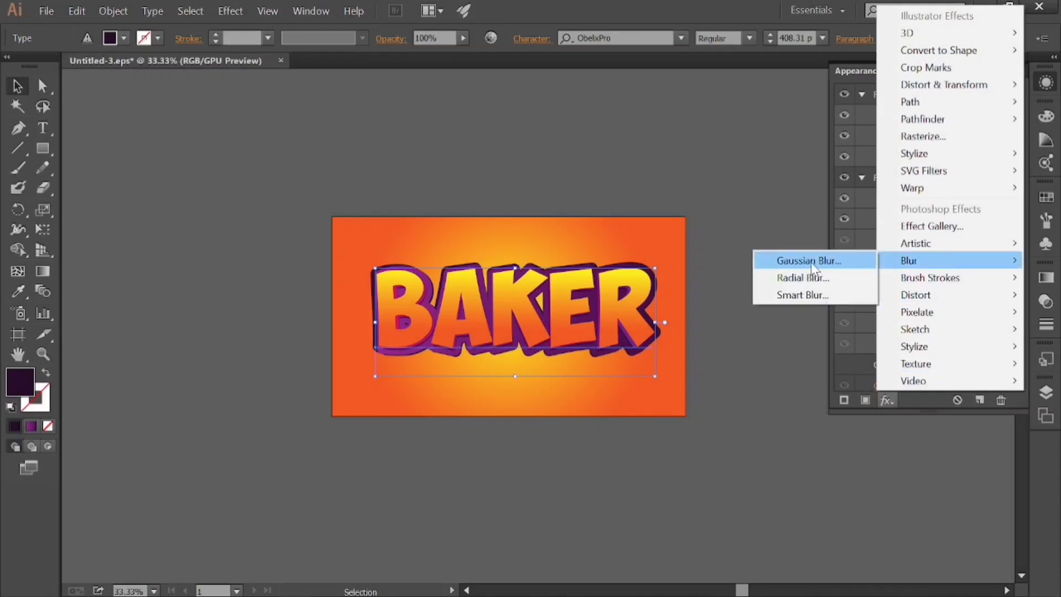
click(811, 262)
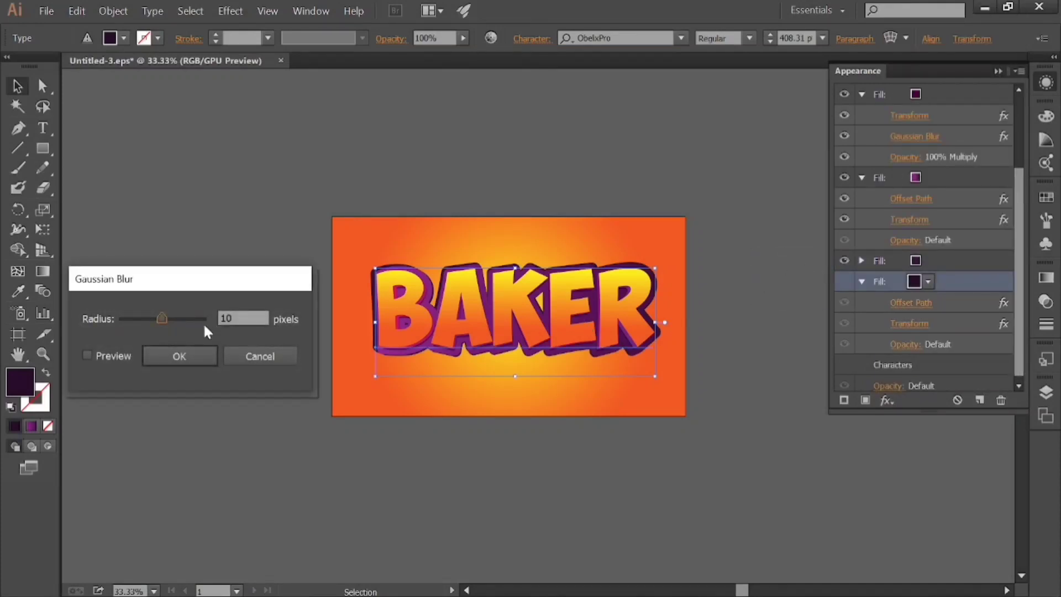
double_click(239, 318)
text(13)
click(181, 356)
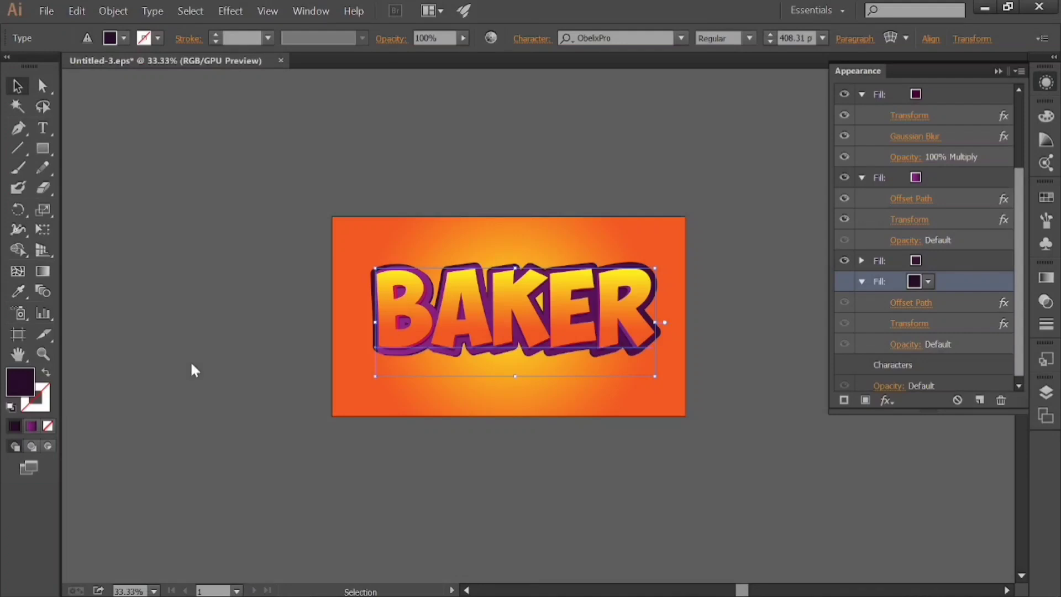
Collapse the expanded fills and duplicate the bottom very dark purple fill.
click(928, 281)
click(861, 281)
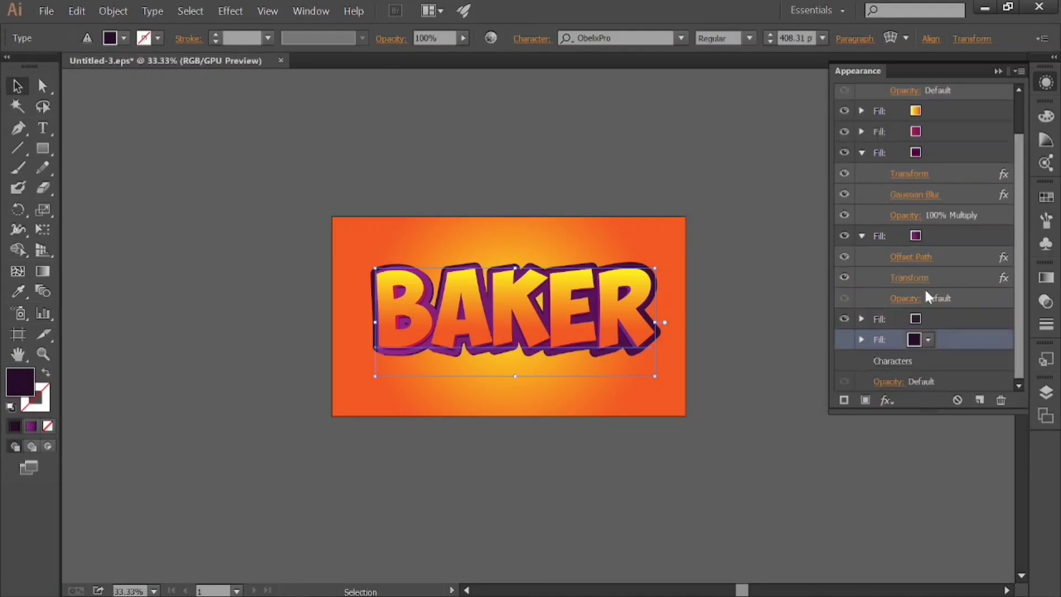
click(862, 236)
click(861, 198)
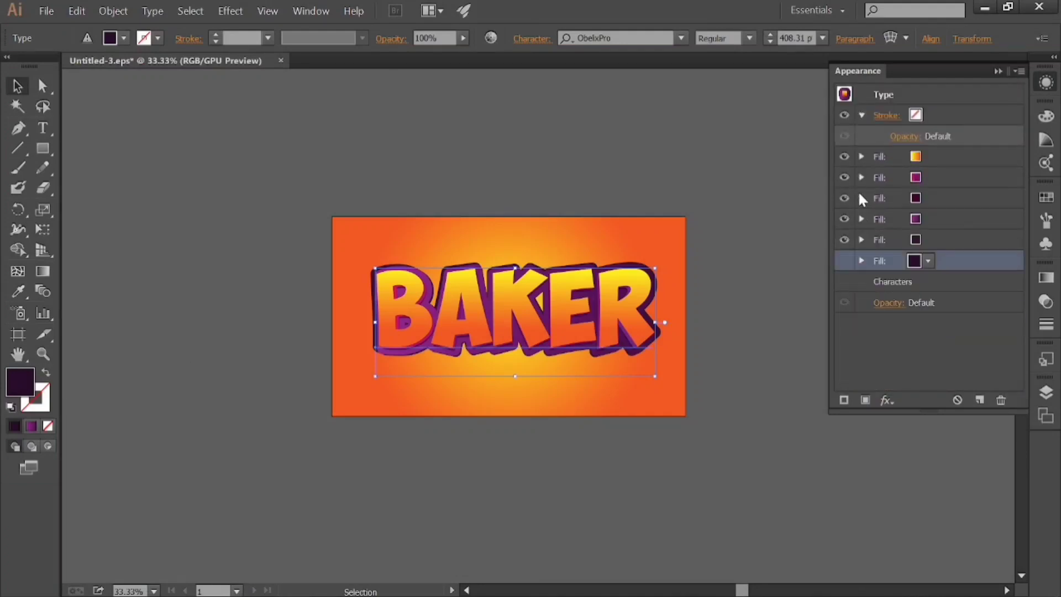
click(981, 387)
click(950, 264)
click(980, 400)
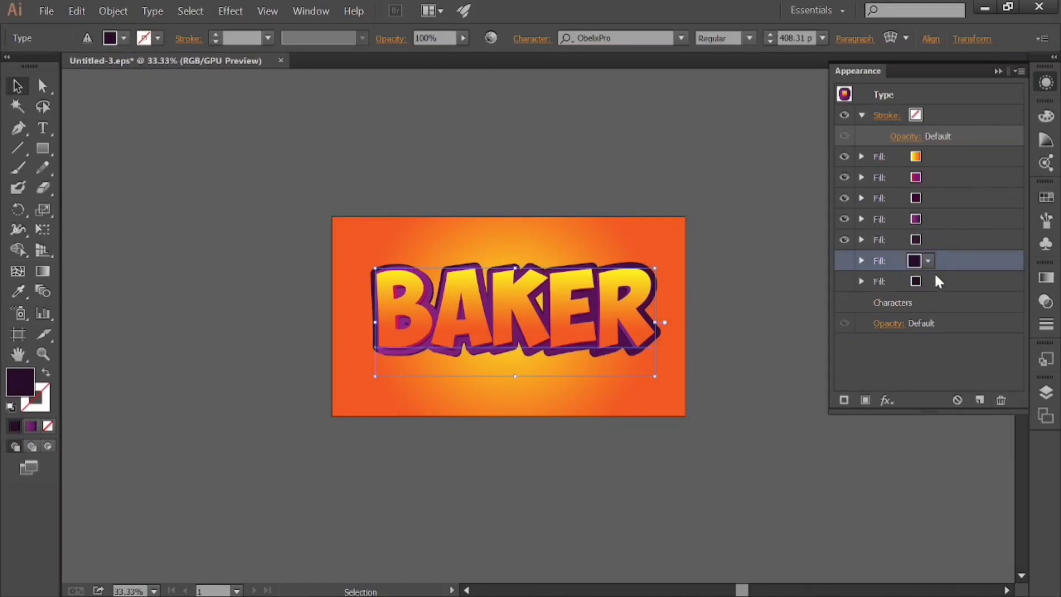
Set the Transform effect of the bottom very dark purple fill to 90% horizontal and 105% vertical scale.
click(929, 285)
click(861, 282)
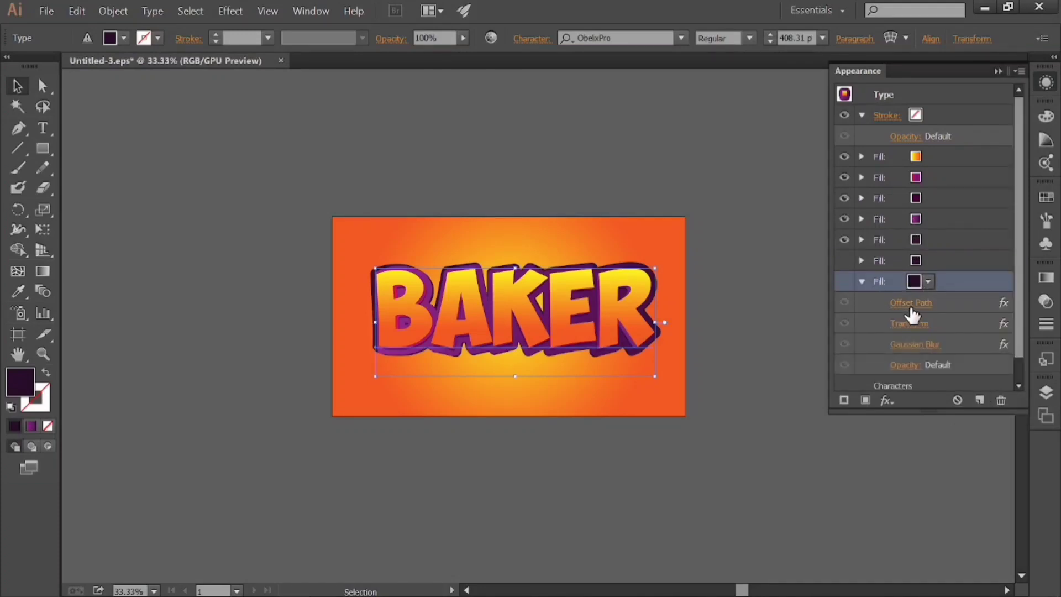
click(910, 324)
key(Tab)
text(90)
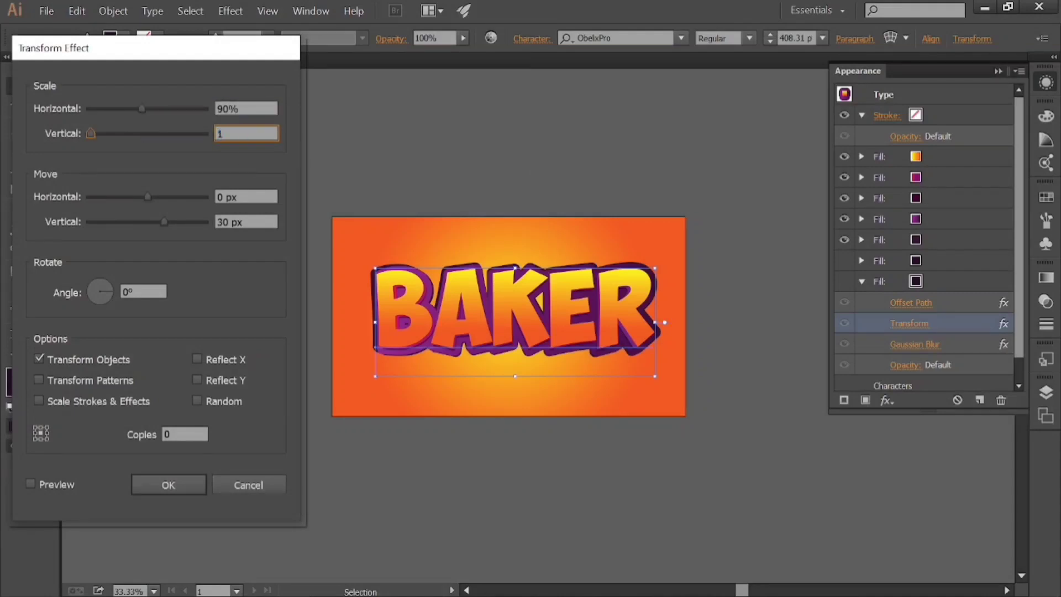
click(166, 476)
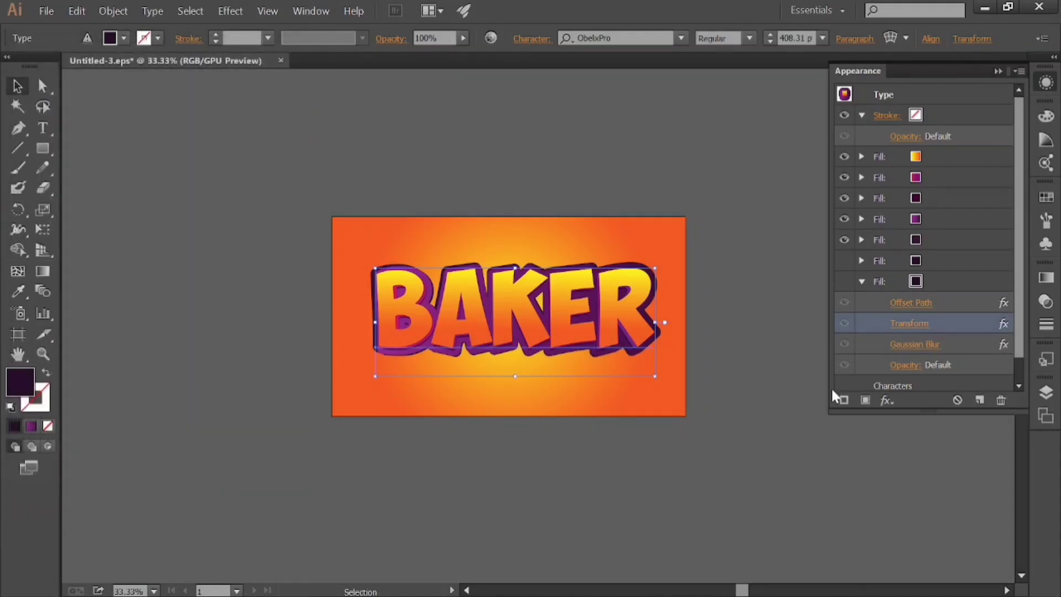
Set the bottom very dark purple fill's Gaussian Blur radius to 10 pixels.
click(915, 345)
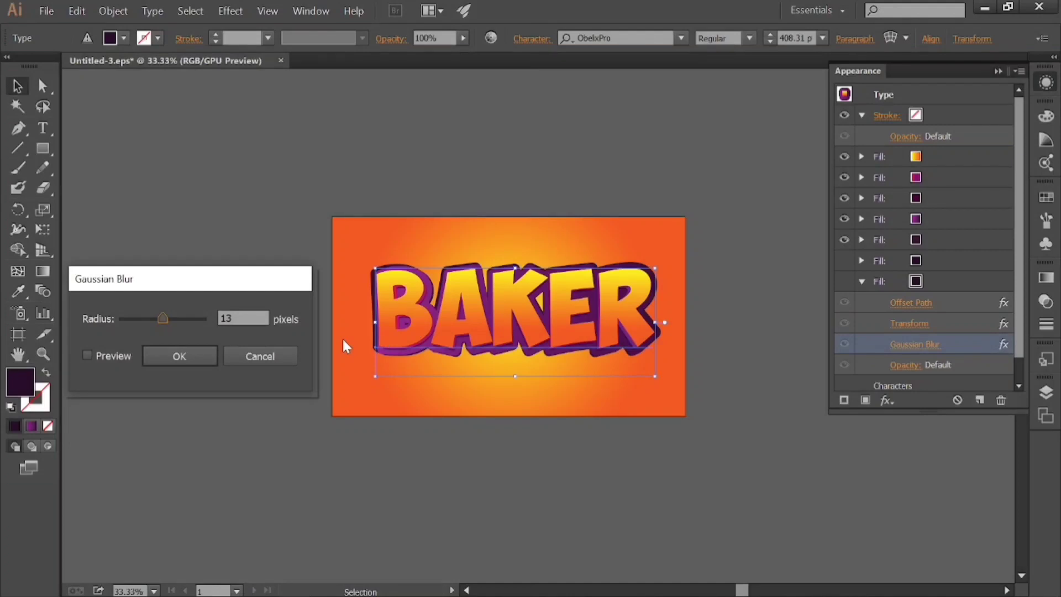
double_click(245, 318)
text(10)
click(181, 357)
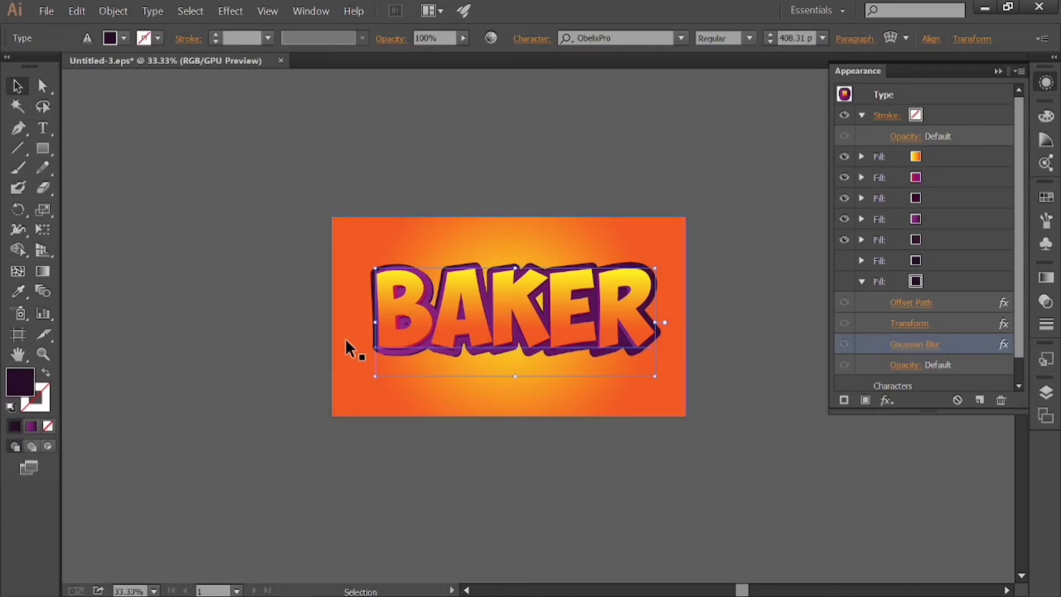
Set the bottom very dark purple fill's blending mode to Multiply and its opacity to 70%.
click(896, 367)
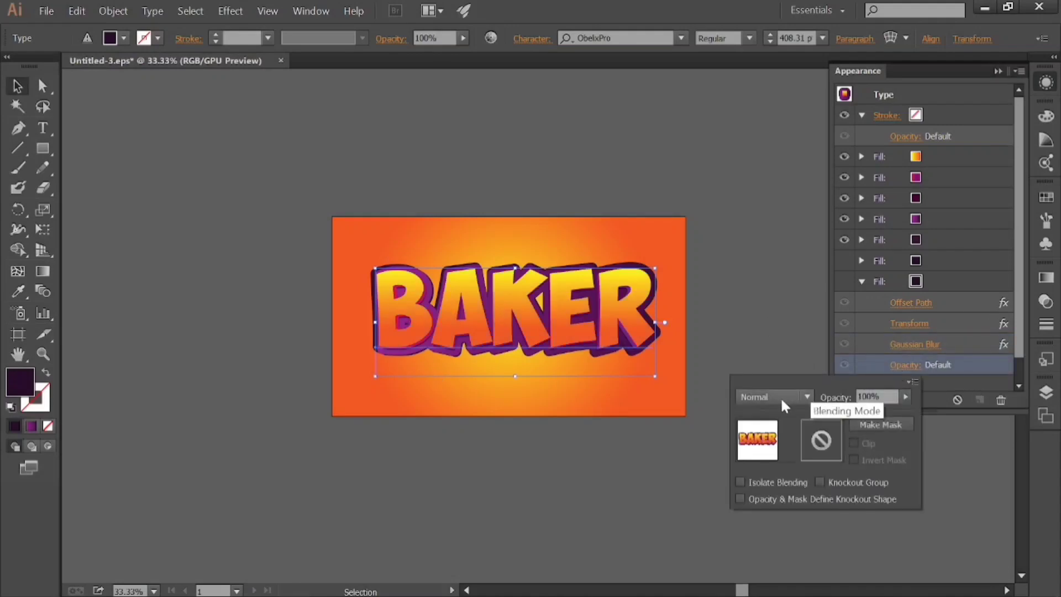
click(780, 397)
key(Escape)
click(863, 394)
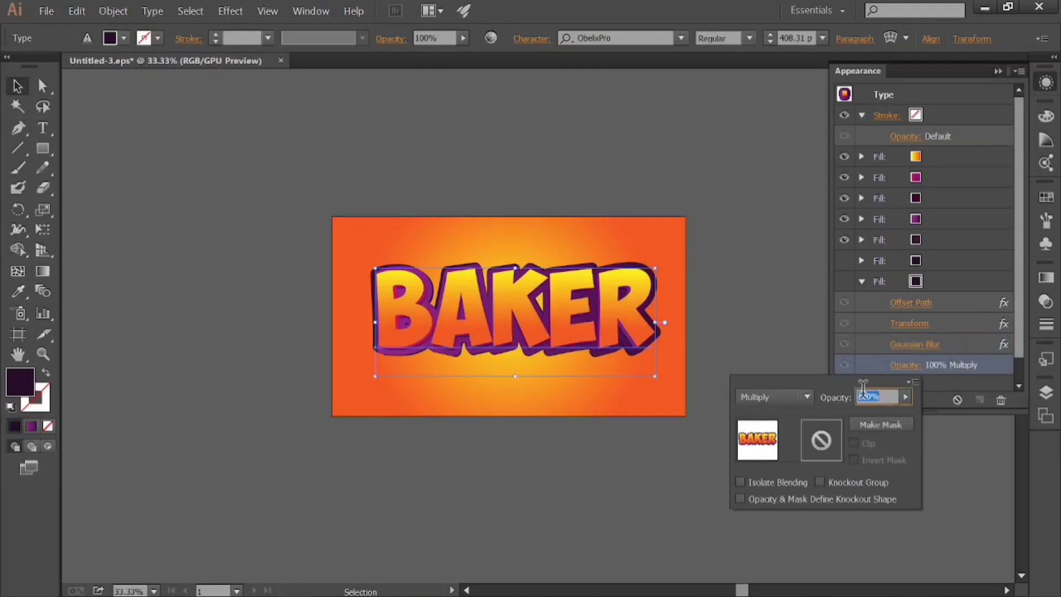
text(70)
click(808, 356)
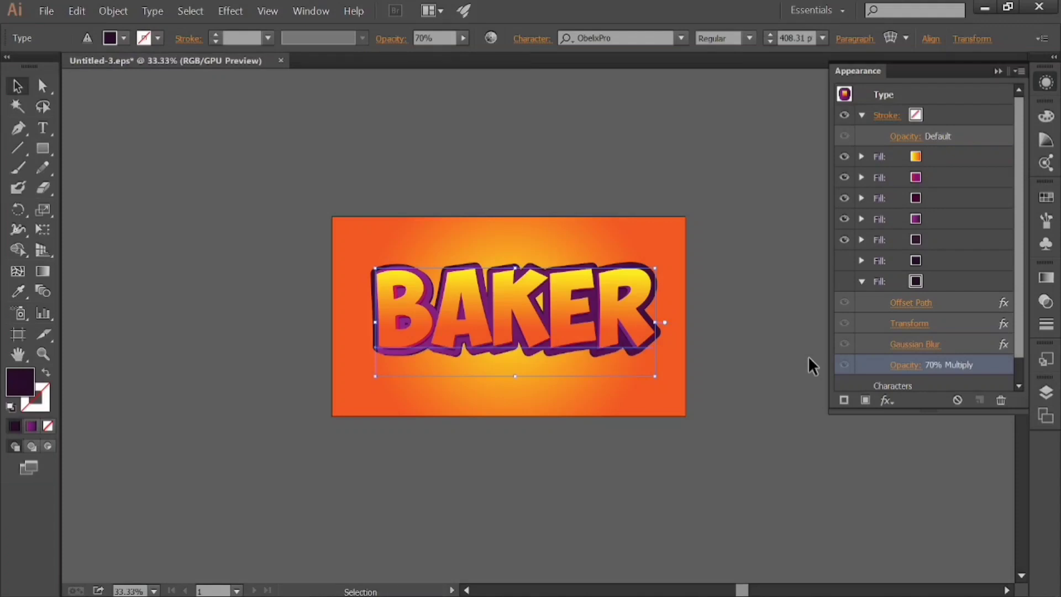
Set the vertical move in the bottom very dark purple fill's Transform effect to 50 px.
click(902, 324)
double_click(217, 222)
text(50)
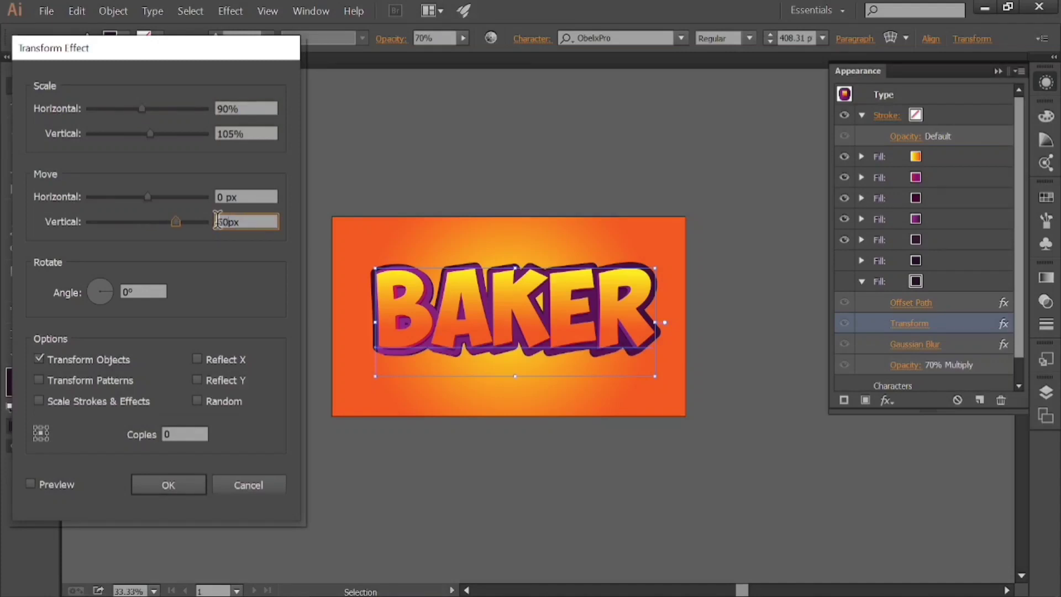
click(169, 482)
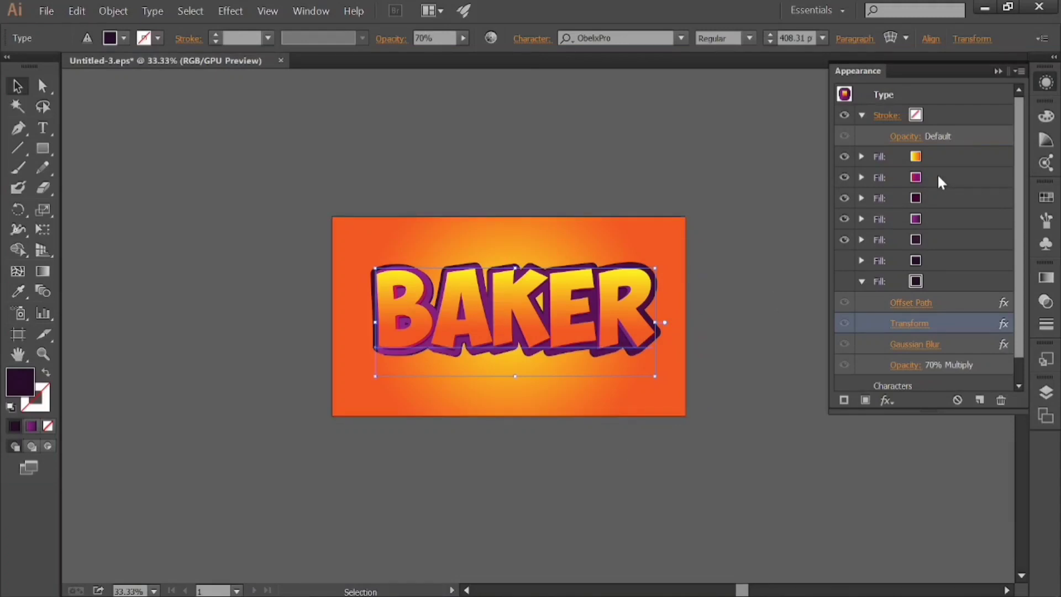
Duplicate the yellow-to-orange face fill and open the Basic Graphics_Lines pattern library for the top copy.
click(939, 156)
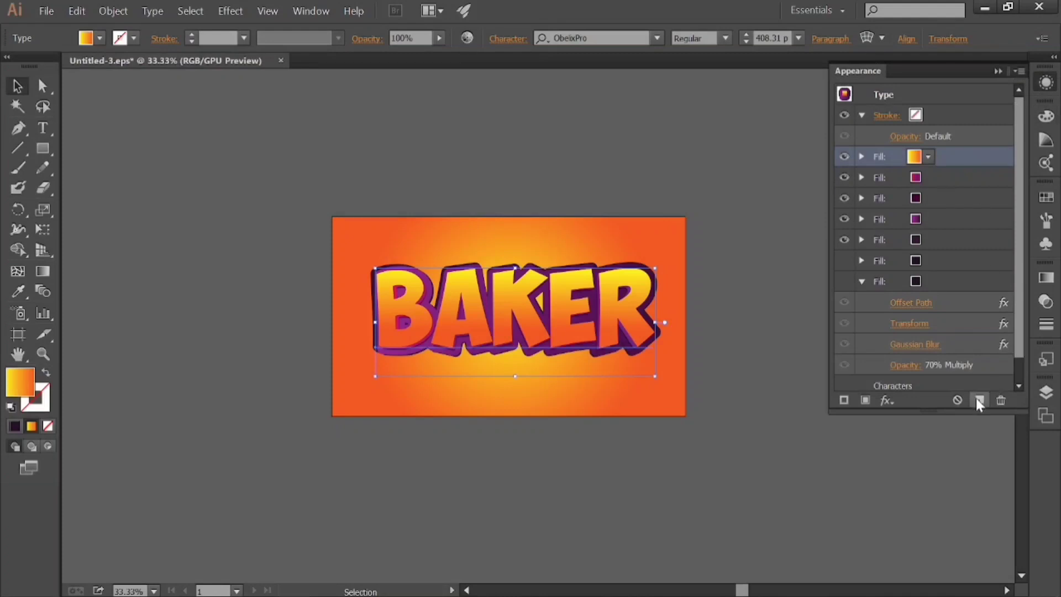
click(978, 401)
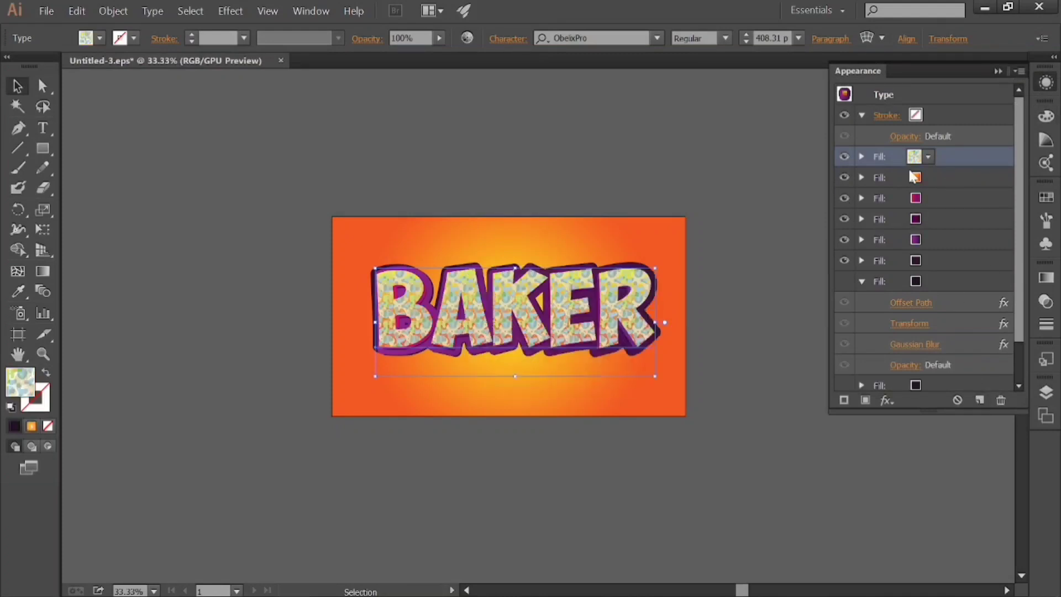
click(928, 157)
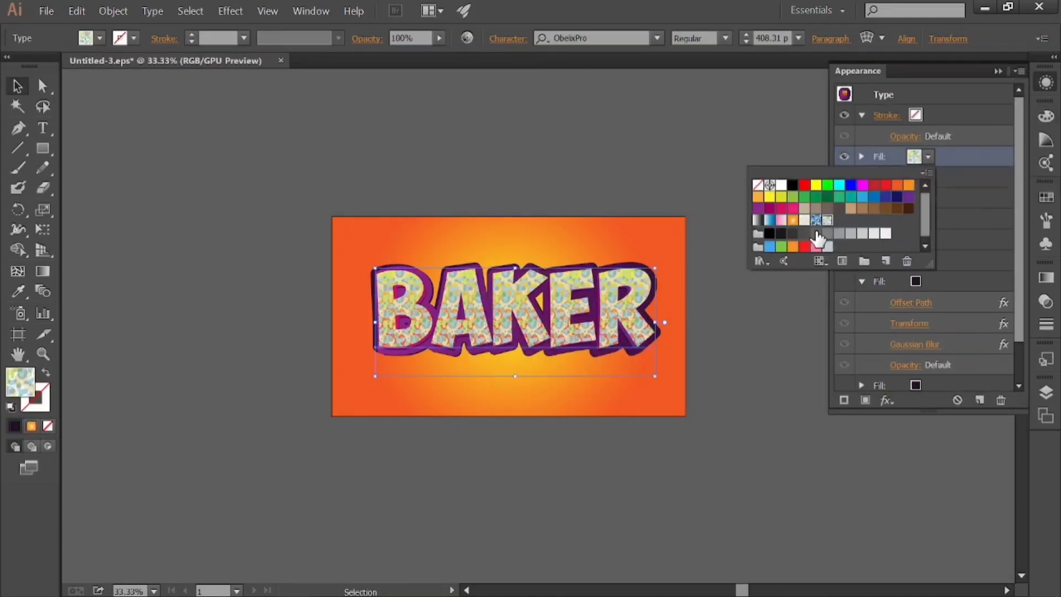
click(761, 261)
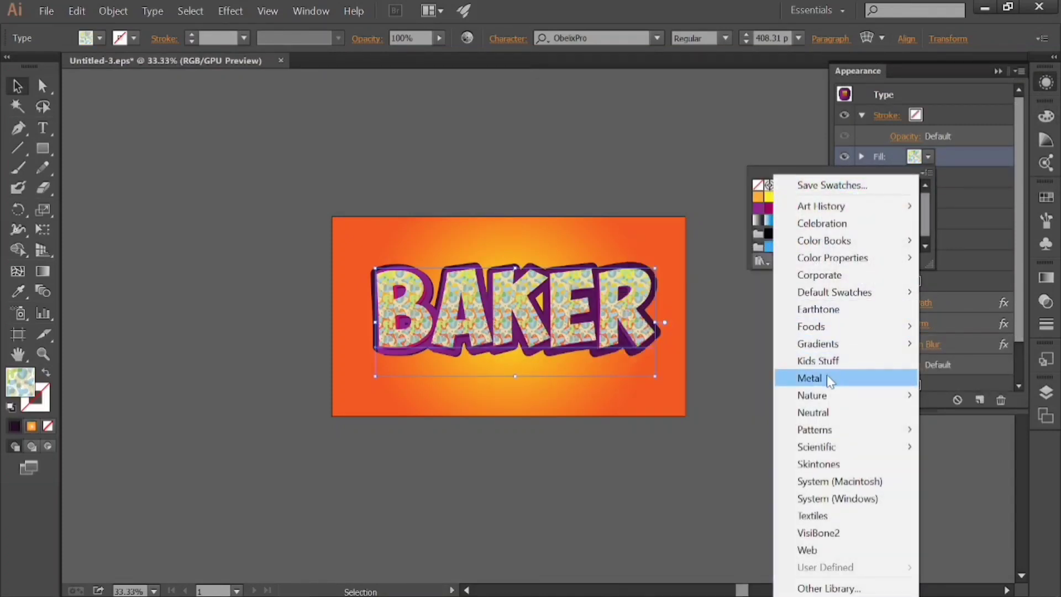
mouse_move(829, 428)
mouse_move(982, 435)
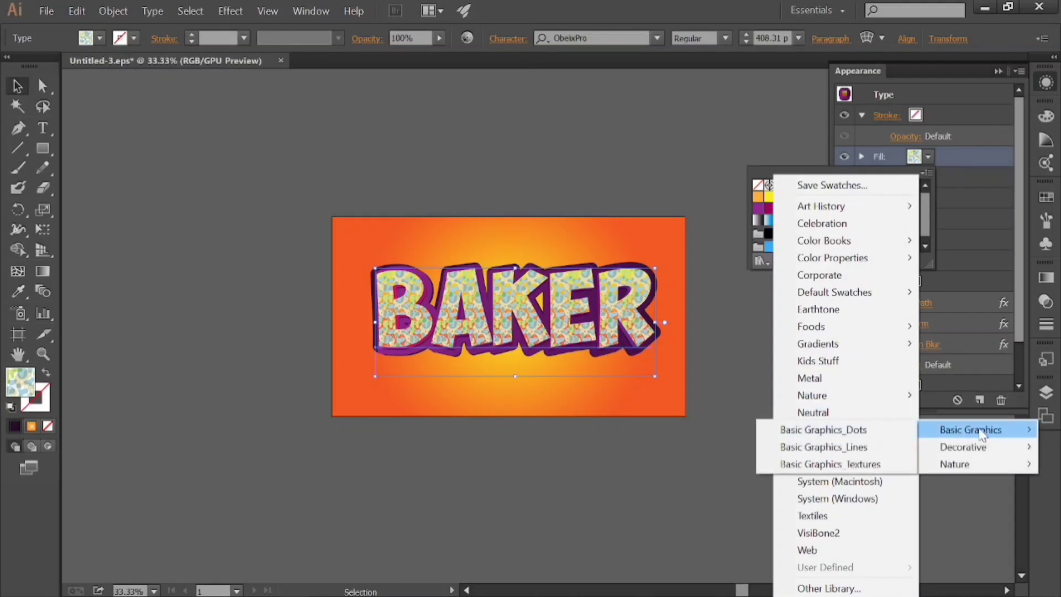
click(860, 444)
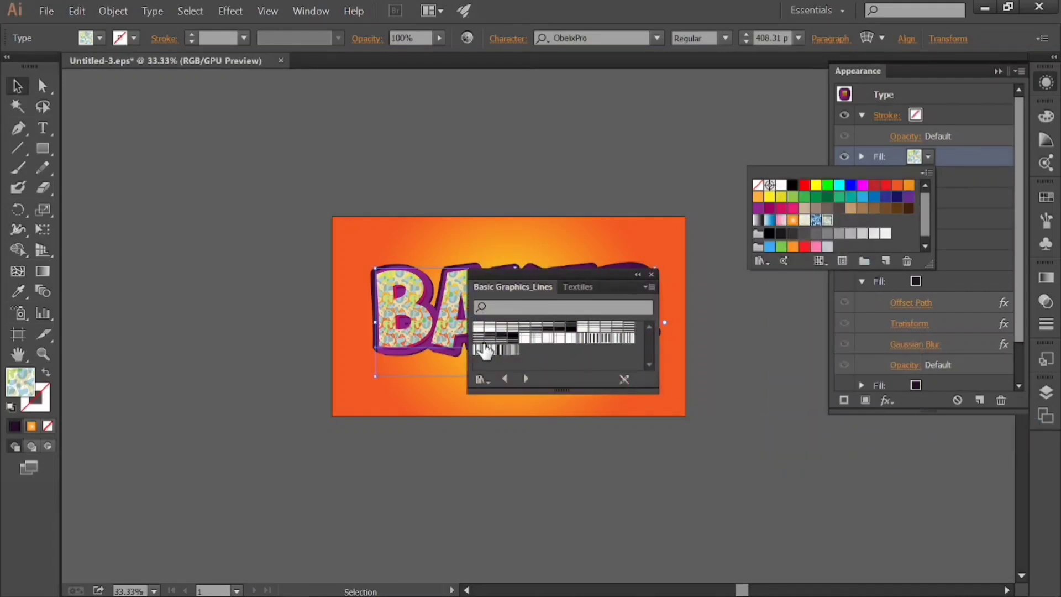
Try several line patterns on the topmost fill and apply one with dense black horizontal lines.
click(509, 350)
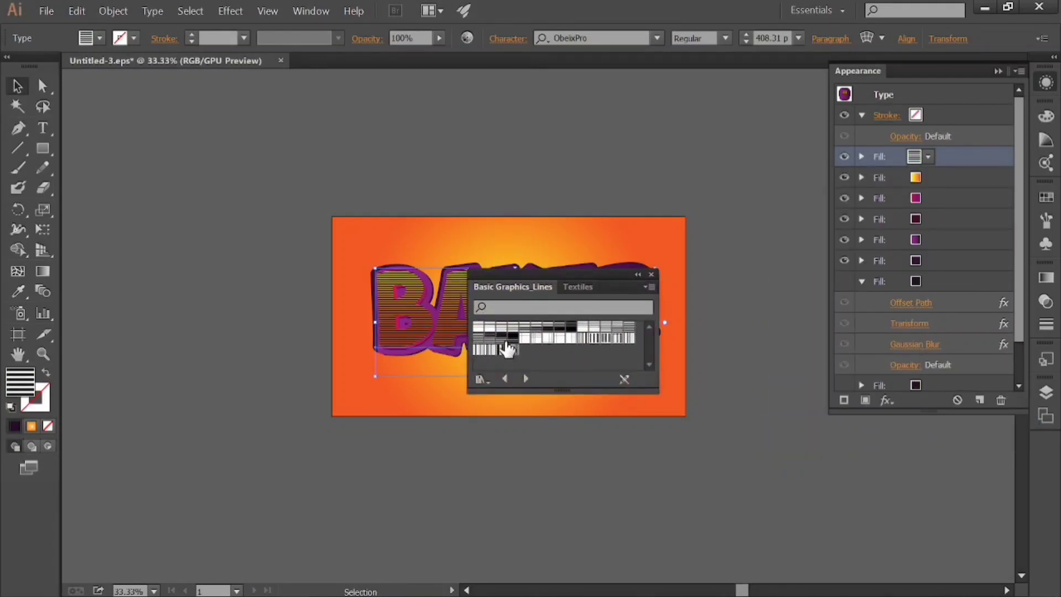
click(480, 348)
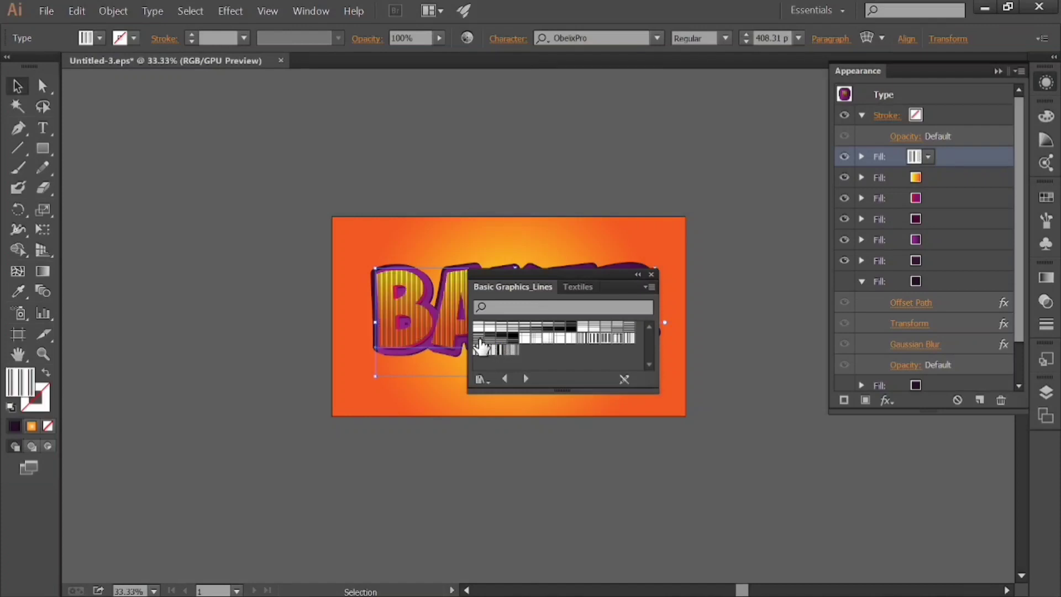
click(630, 330)
click(615, 330)
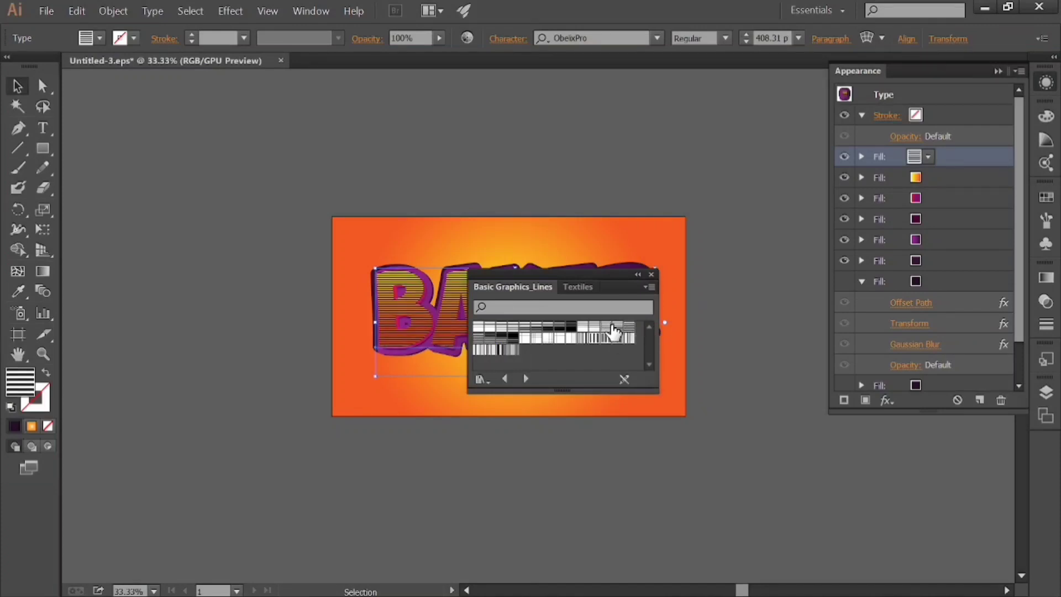
click(614, 331)
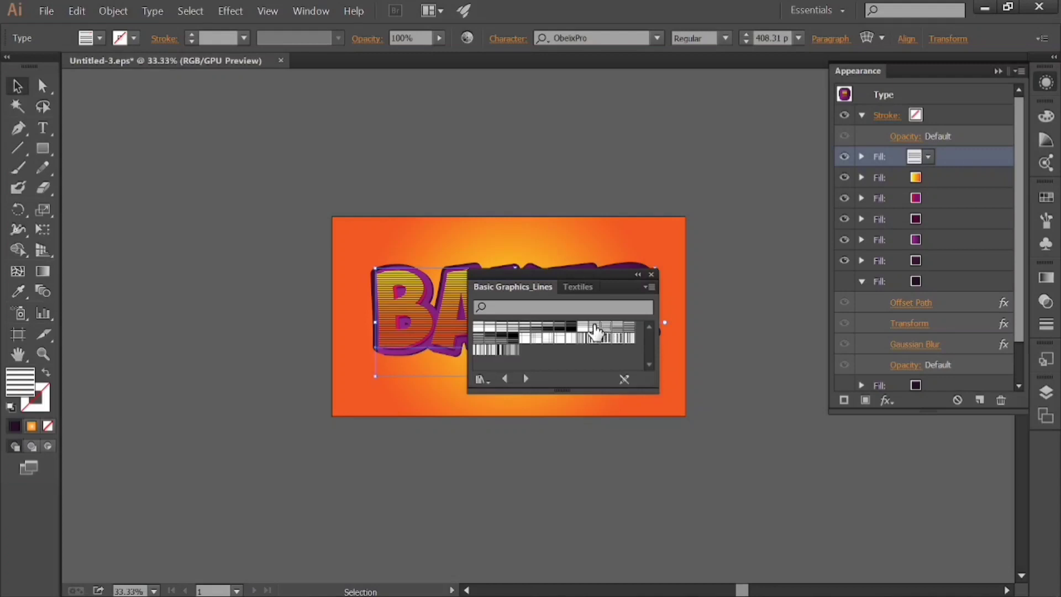
click(484, 330)
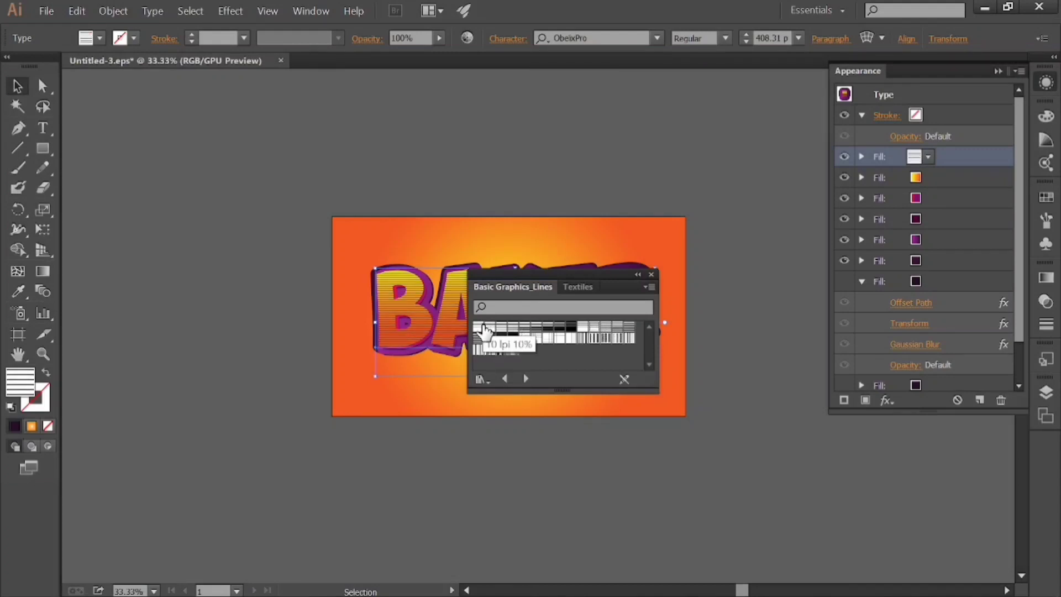
drag(598, 287, 766, 375)
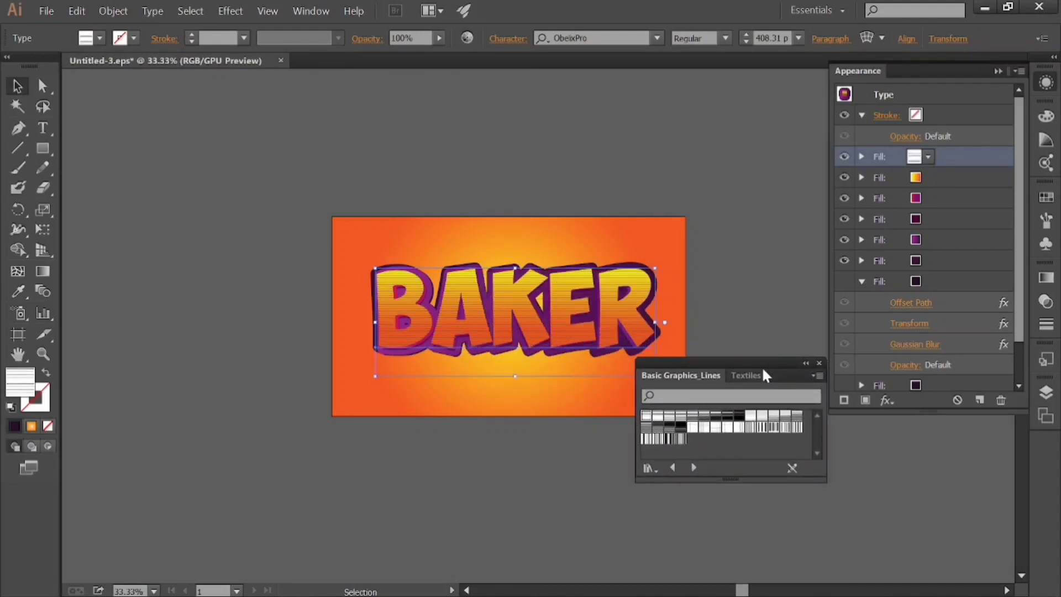
click(660, 416)
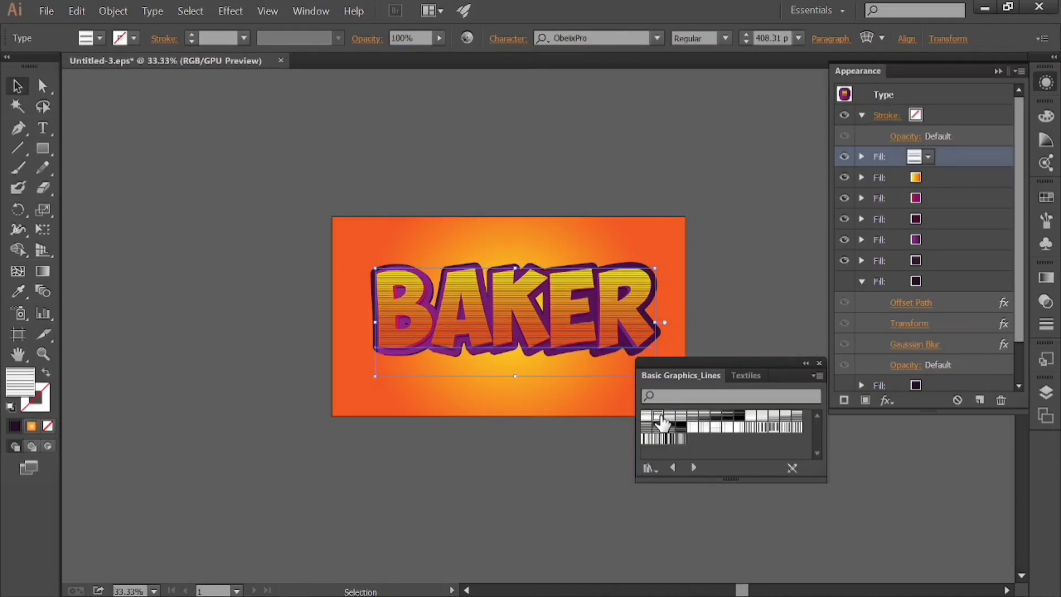
click(796, 426)
Set the line-pattern fill's blending mode to Color Dodge at 100% opacity and close the pattern library.
click(929, 157)
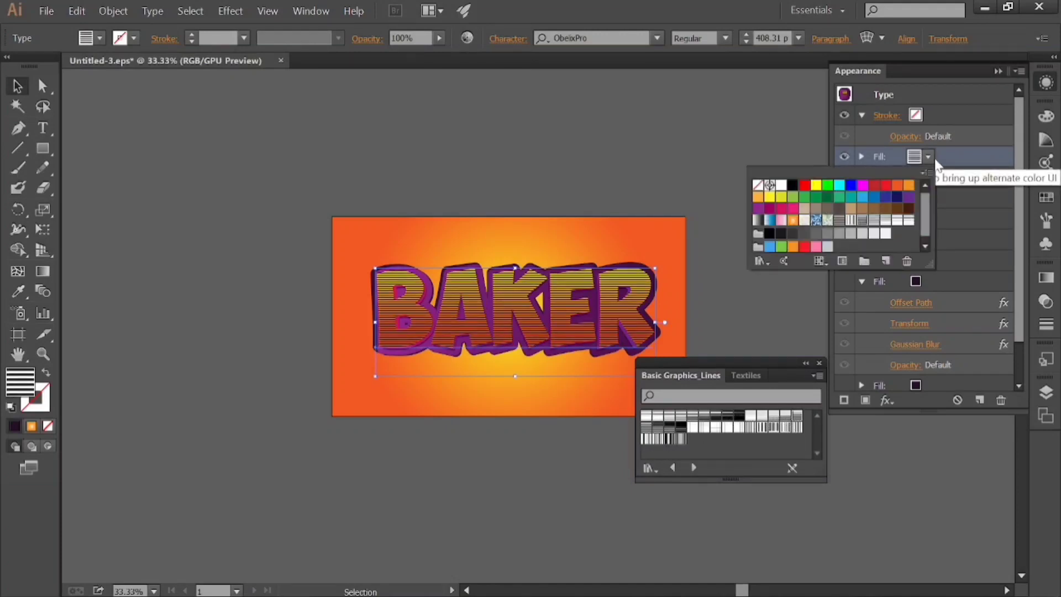
click(861, 157)
click(878, 178)
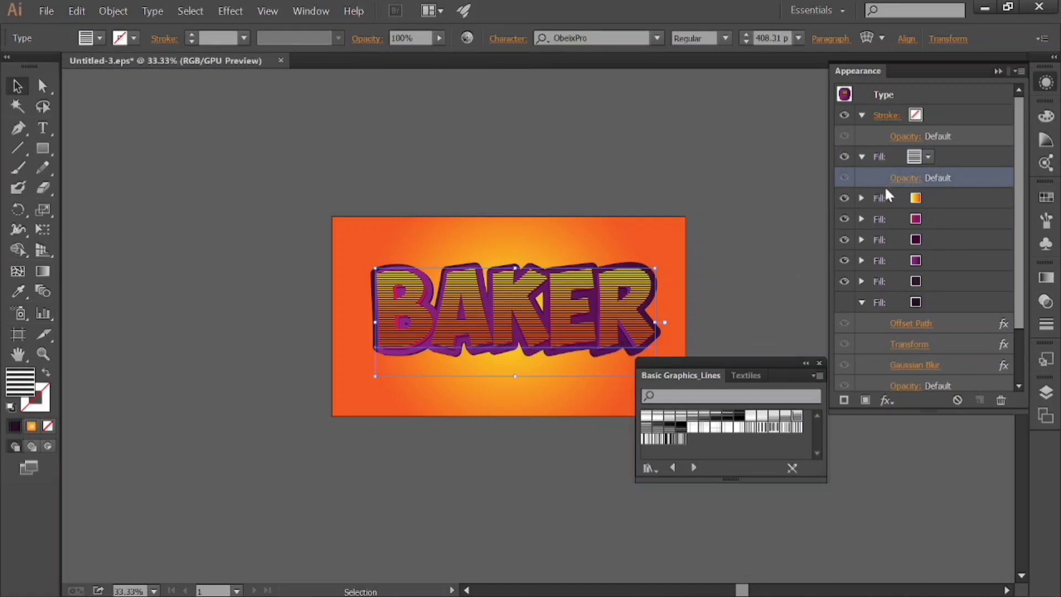
click(905, 178)
click(790, 210)
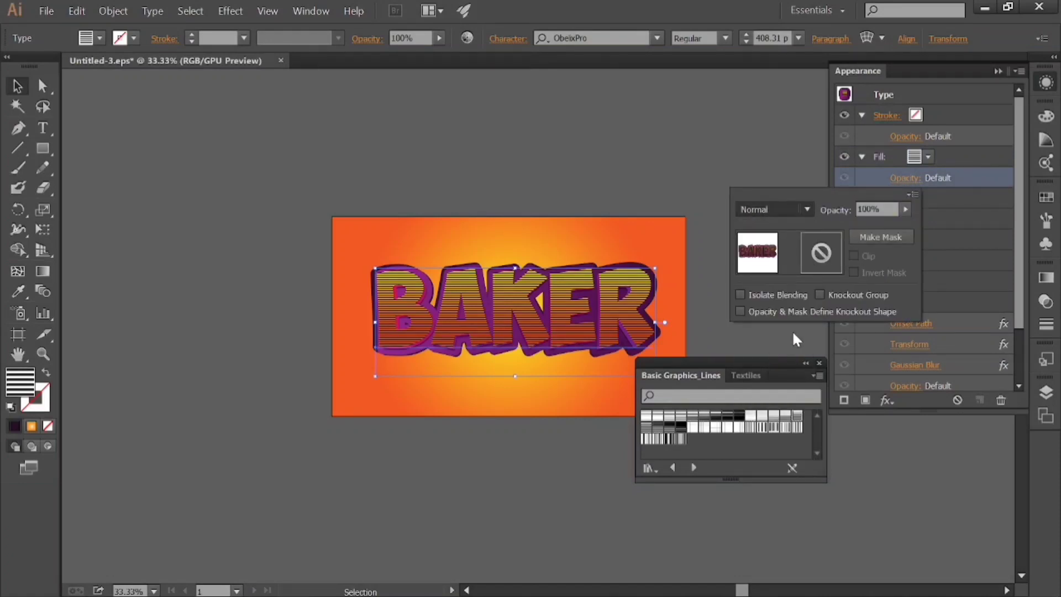
click(822, 367)
click(820, 364)
Warp the whole BAKER text with a horizontal Arc, 10% bend and 1% vertical distortion, and move it down toward the artboard's centre.
key(ctrl+=)
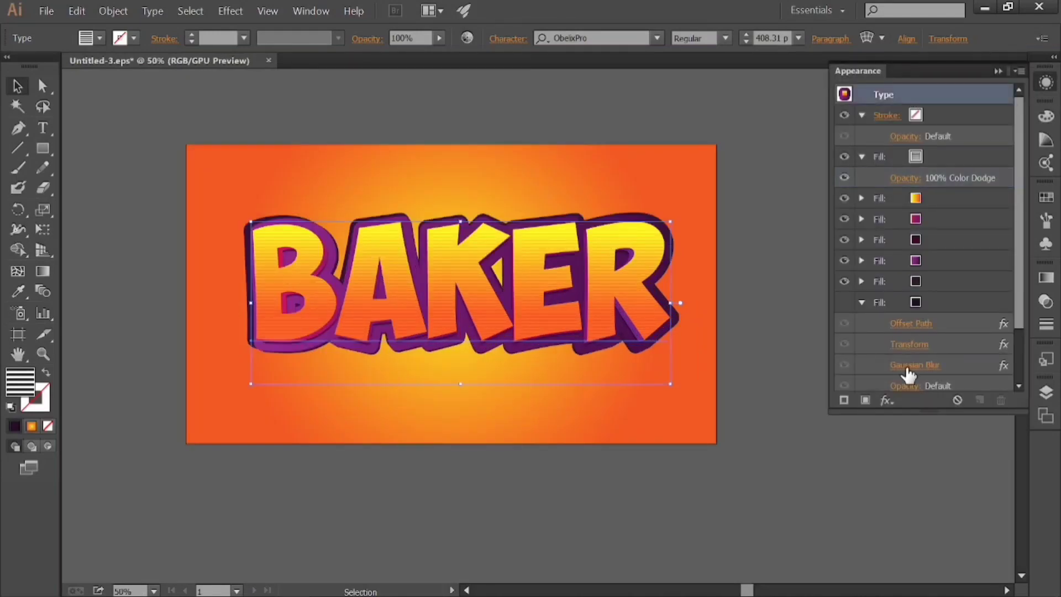
click(888, 400)
mouse_move(917, 190)
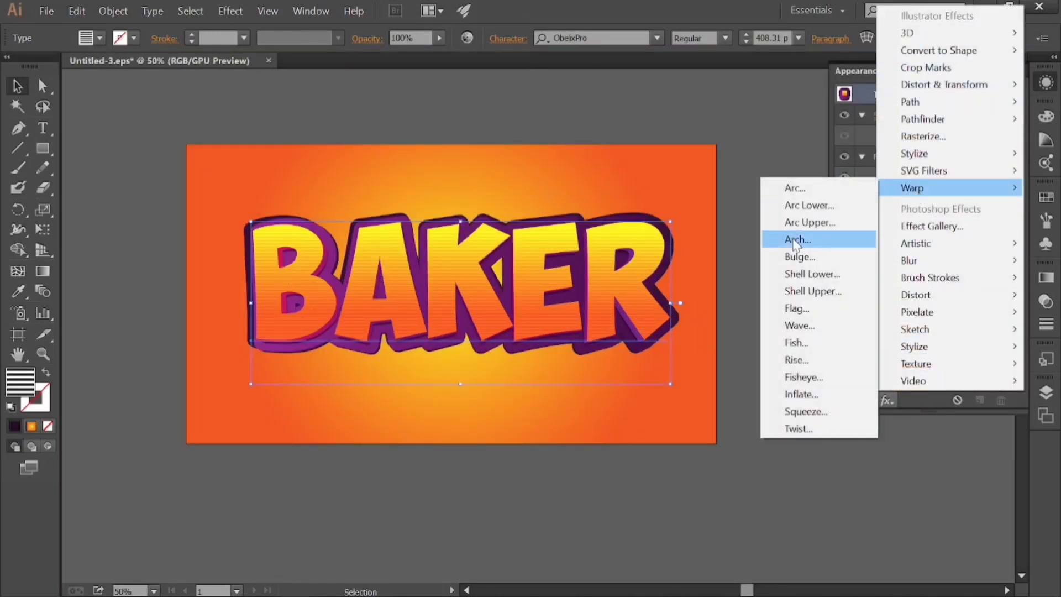
click(796, 191)
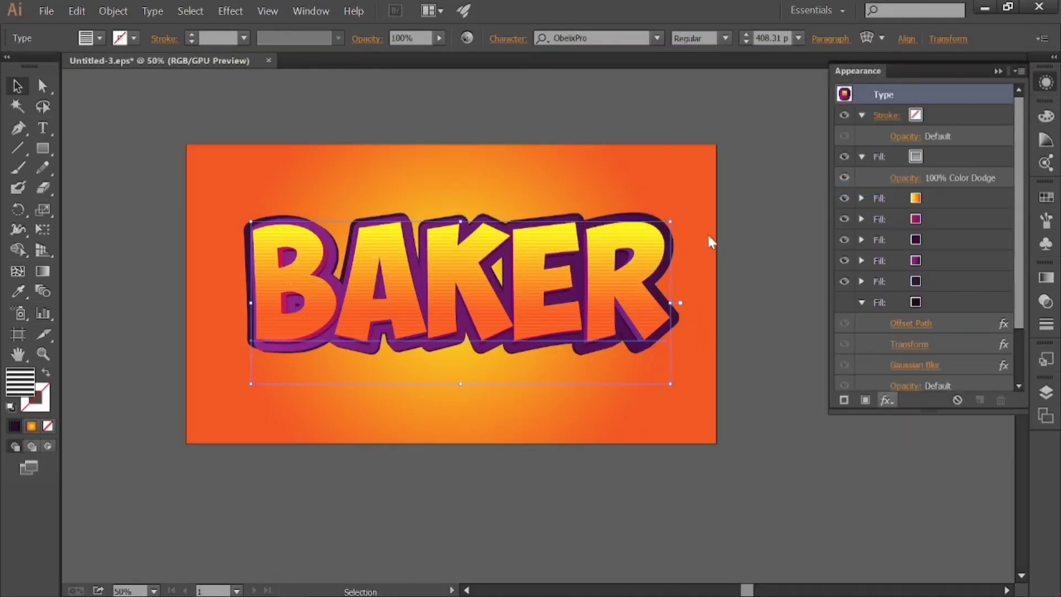
click(108, 352)
click(94, 64)
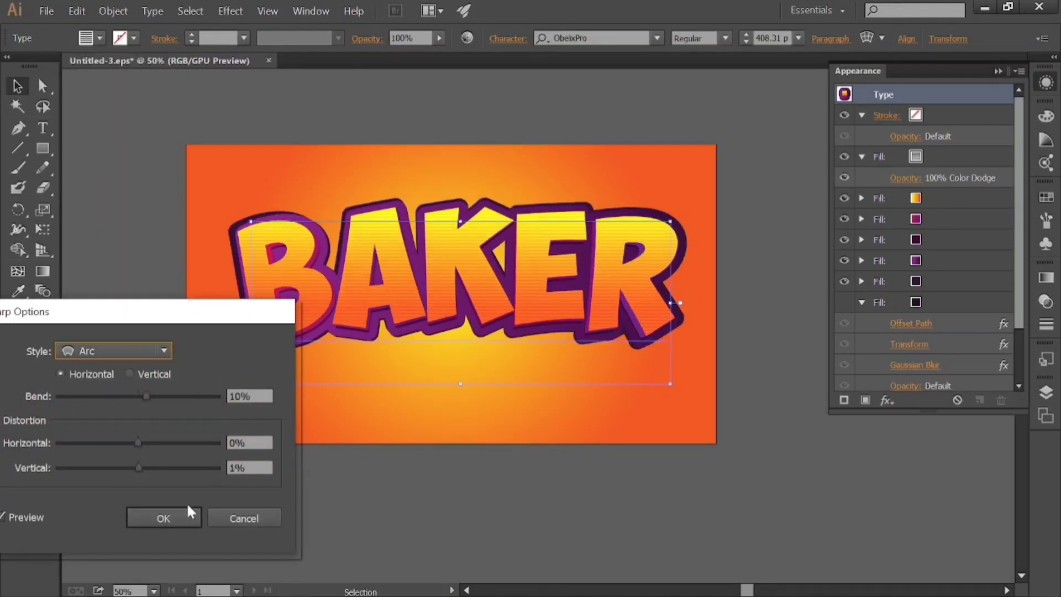
click(187, 513)
drag(445, 239, 447, 280)
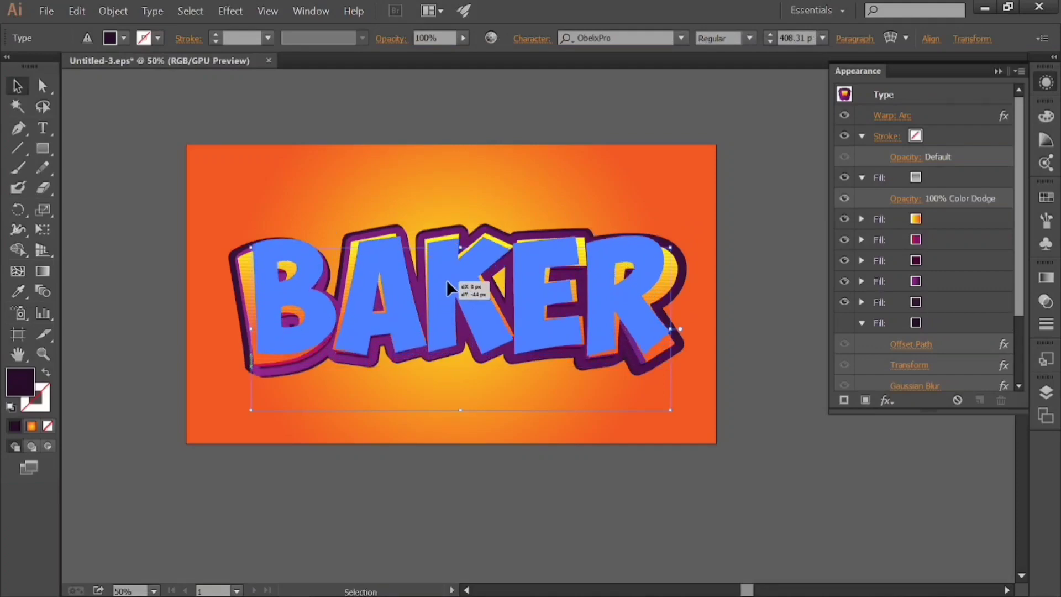